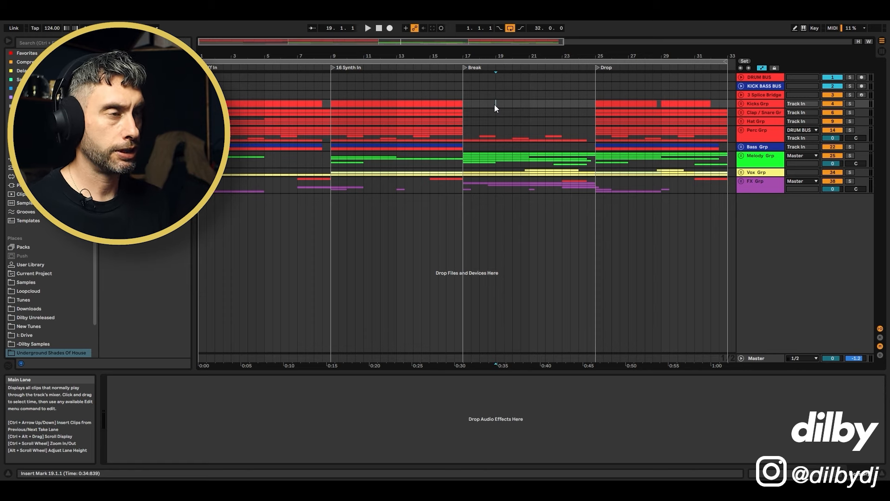
Step: Switch the set to full screen and play back the arrangement
{"action": "key", "text": "F11"}
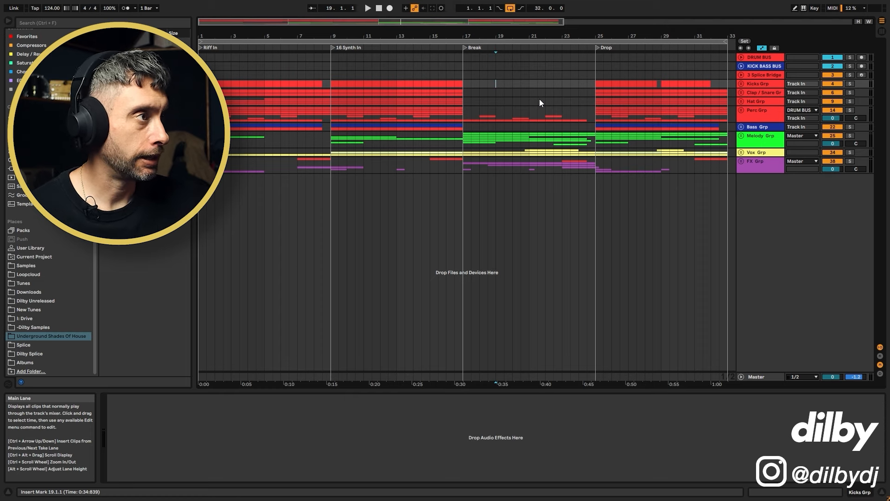
{"action": "key", "text": "space"}
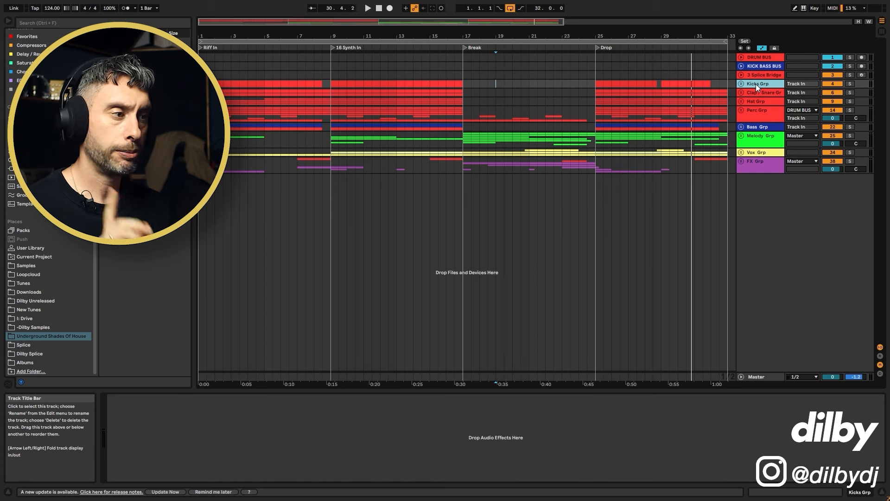
Step: View the Oszillos Mega Scope on the Master track, and close it along with the other open plug-in window
{"action": "left_click", "coordinate": [760, 377]}
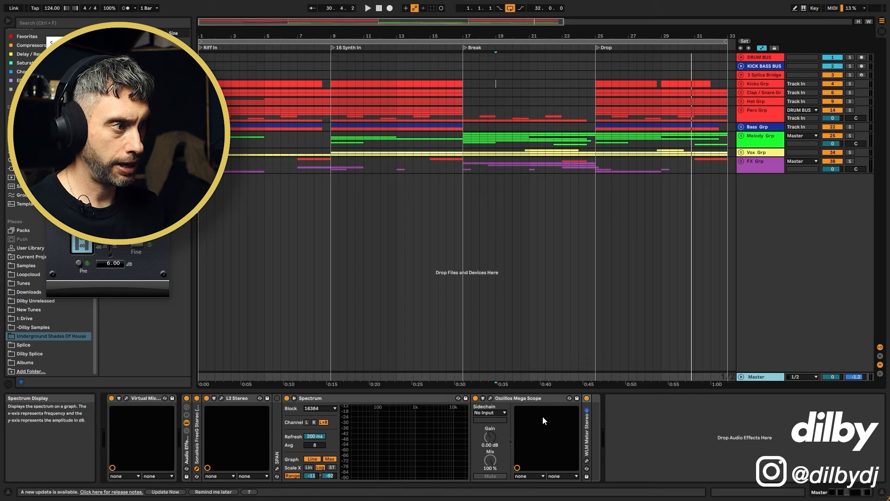
{"action": "left_click", "coordinate": [499, 397]}
{"action": "left_click", "coordinate": [491, 397]}
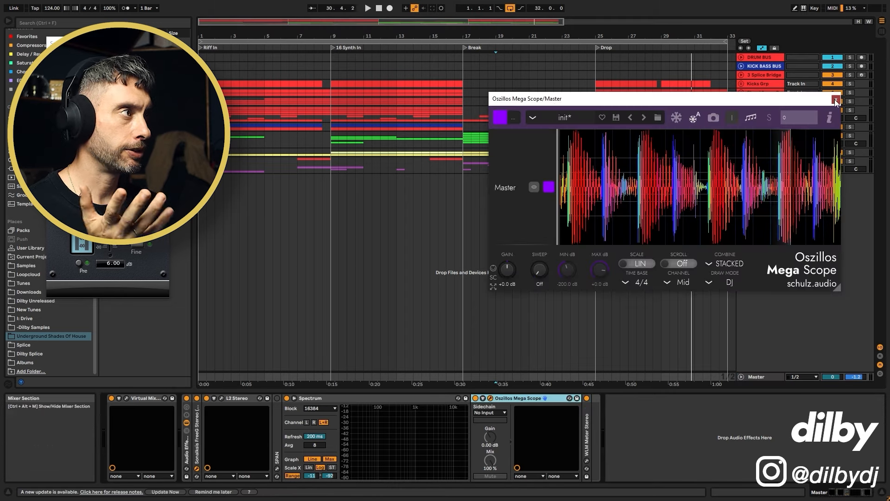
{"action": "left_click", "coordinate": [491, 397]}
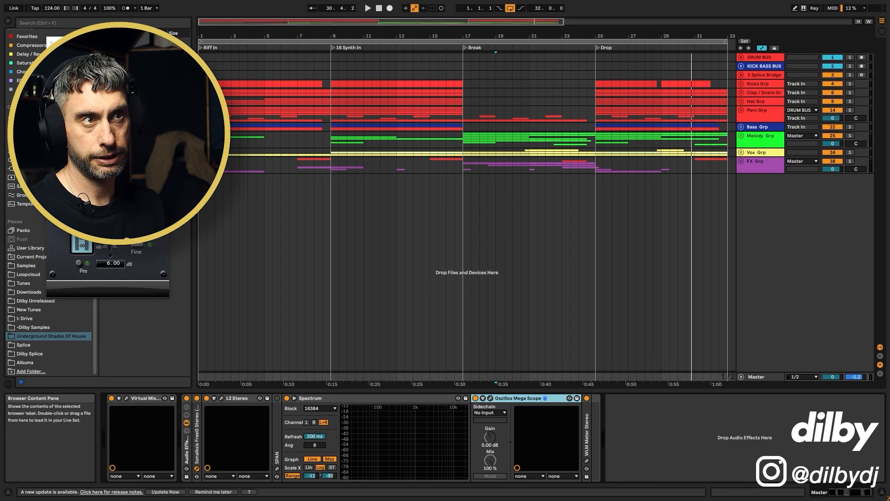
{"action": "left_click_drag", "start_coordinate": [125, 47], "coordinate": [454, 144]}
{"action": "left_click", "coordinate": [496, 140]}
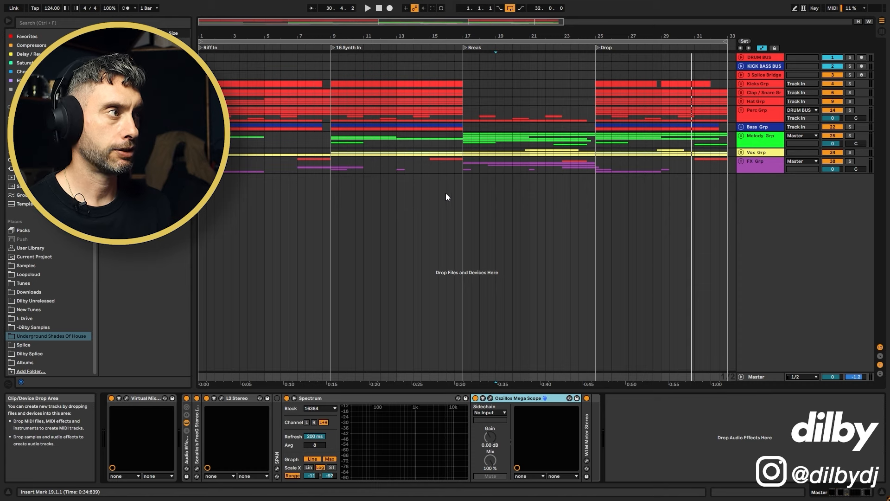
Step: Unfold the Melody Grp and view the Mini V3 synth on the Analogue Riff track, closing its window and refolding the track
{"action": "left_click", "coordinate": [741, 135]}
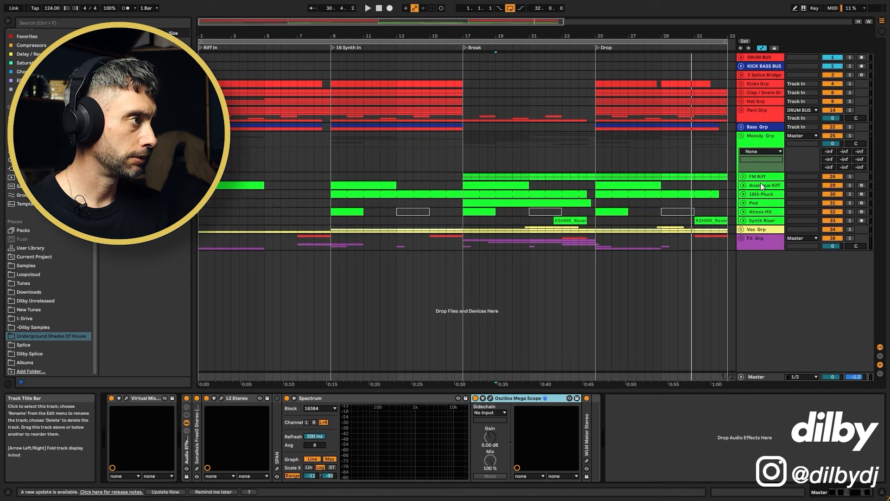
{"action": "left_click", "coordinate": [743, 185]}
{"action": "left_click", "coordinate": [127, 398]}
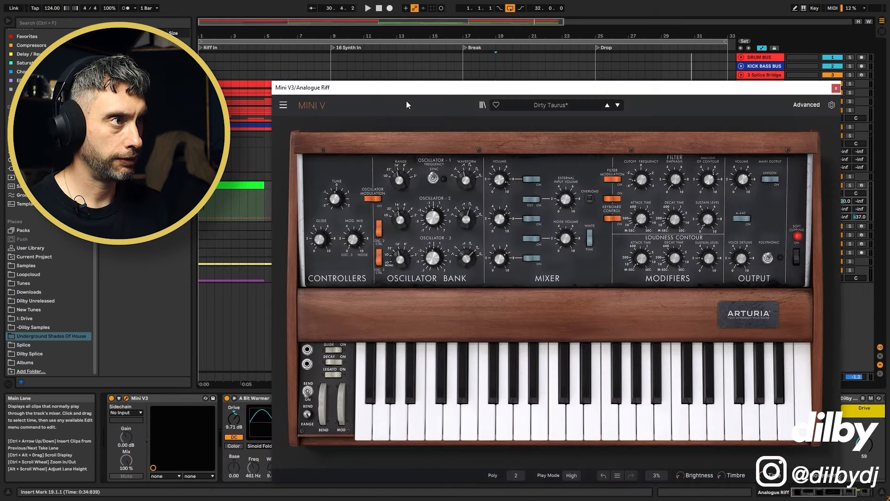
{"action": "left_click_drag", "start_coordinate": [417, 92], "coordinate": [411, 77]}
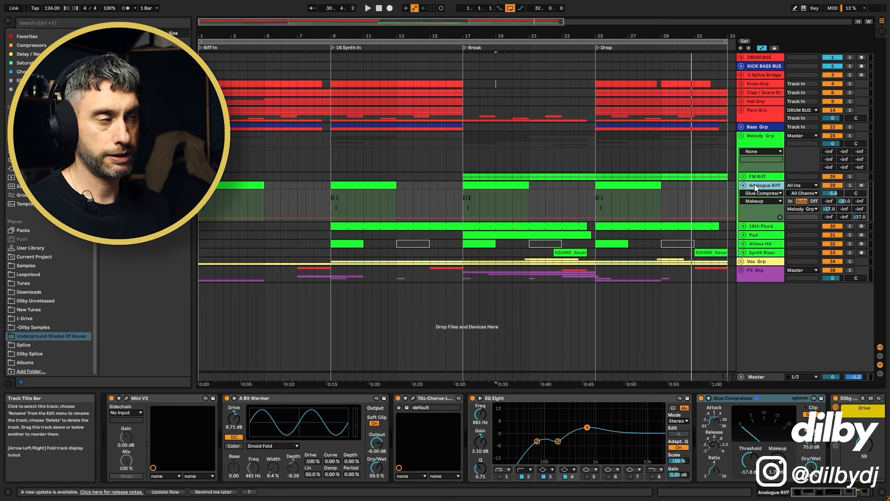
{"action": "left_click", "coordinate": [743, 185]}
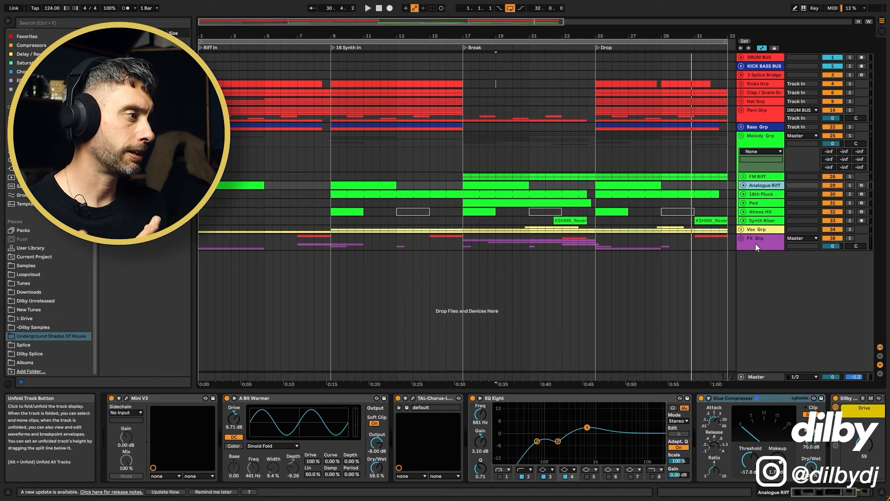
Step: View the L2 Stereo limiter settings on the Master track and close the plug-in window
{"action": "left_click", "coordinate": [764, 376]}
{"action": "left_click", "coordinate": [221, 399]}
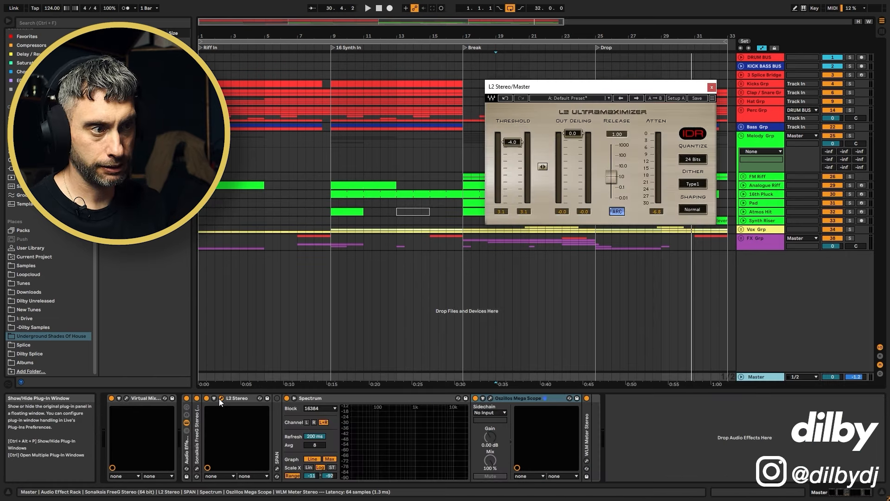
{"action": "key", "text": "Escape"}
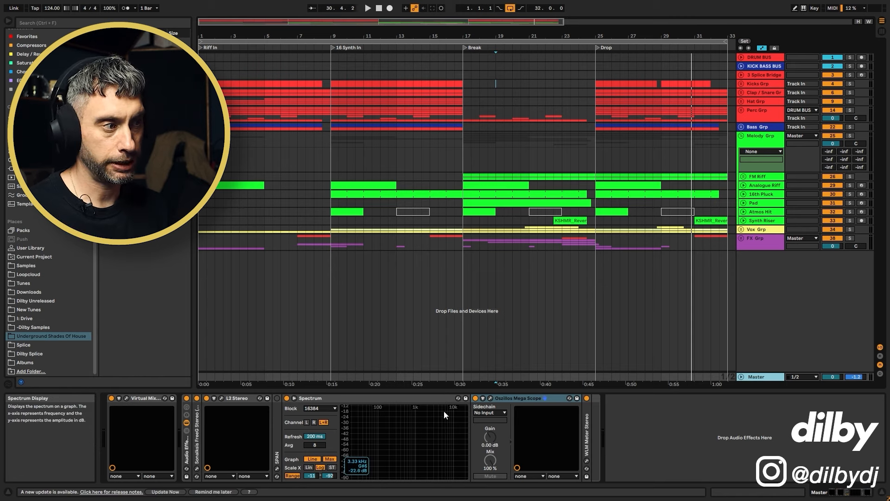
{"action": "left_click", "coordinate": [232, 399]}
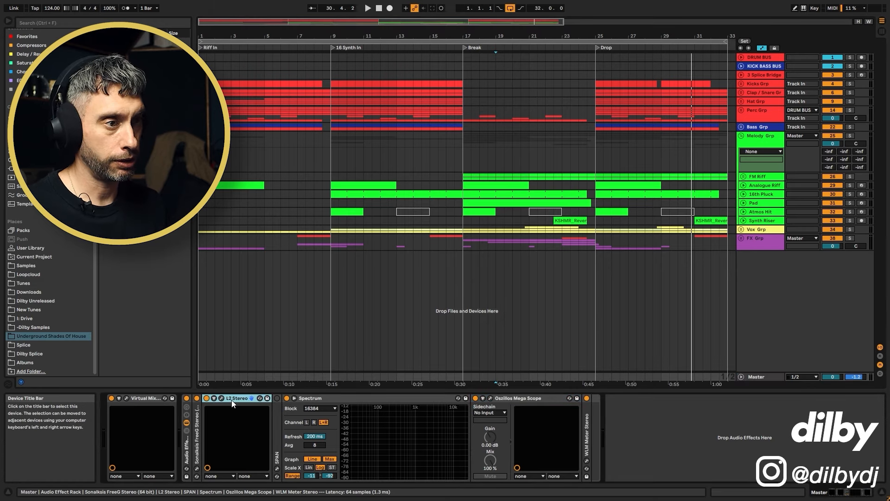
Step: Delete the 3-Splice Bridge track
{"action": "left_click", "coordinate": [773, 73]}
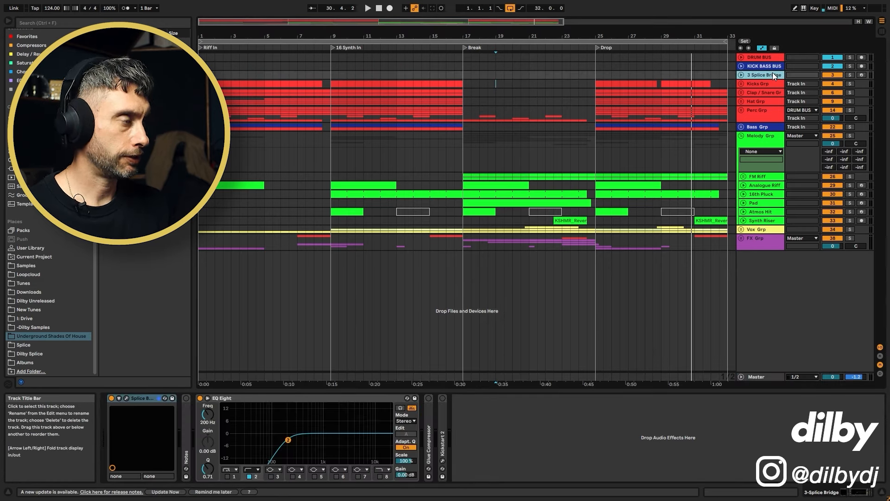
{"action": "key", "text": "Delete"}
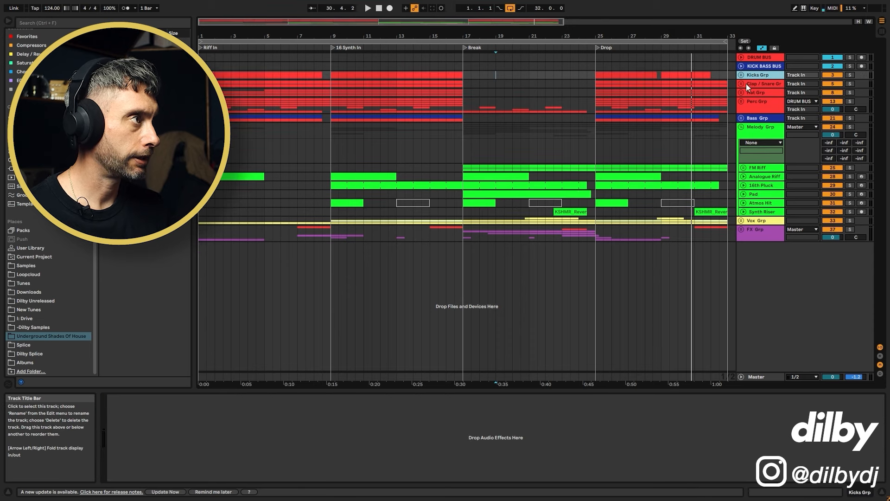
Step: Unfold the Kicks Grp, select the Kick clip at bar 9, and audition the Kick track soloed
{"action": "left_click", "coordinate": [741, 75]}
{"action": "left_click", "coordinate": [396, 122]}
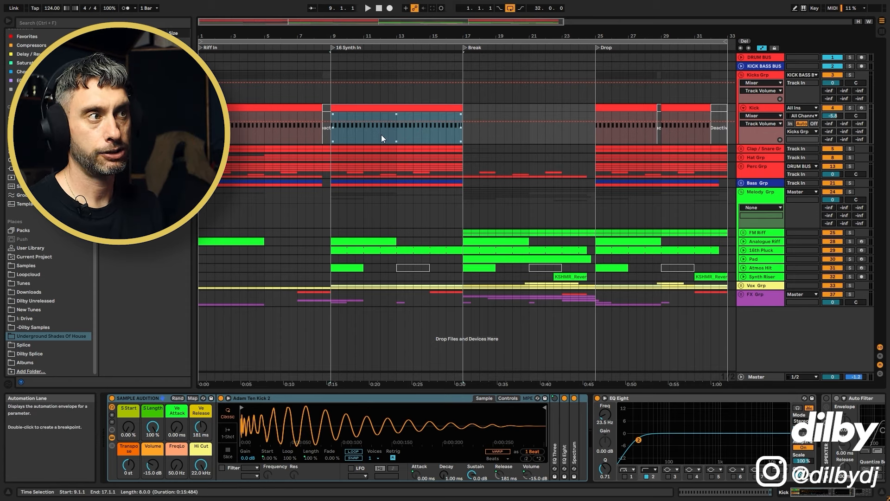
{"action": "left_click", "coordinate": [849, 107]}
{"action": "key", "text": "space"}
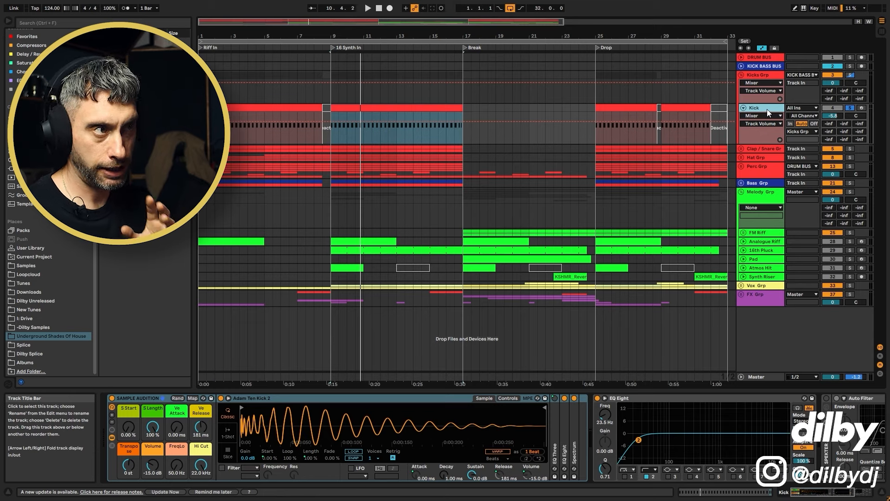
Step: Open the MIDI notes of the Kick clip before the Break and play the selected ending around bars 16 to 17
{"action": "left_click", "coordinate": [449, 109]}
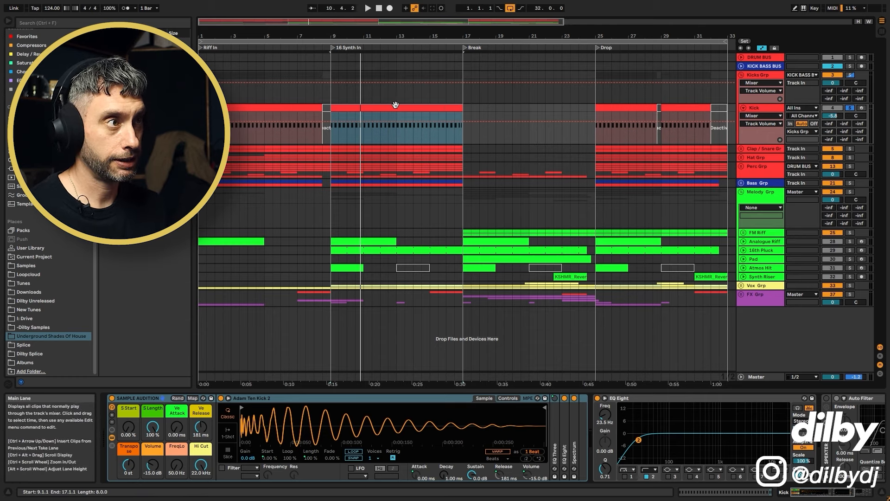
{"action": "left_click", "coordinate": [416, 124]}
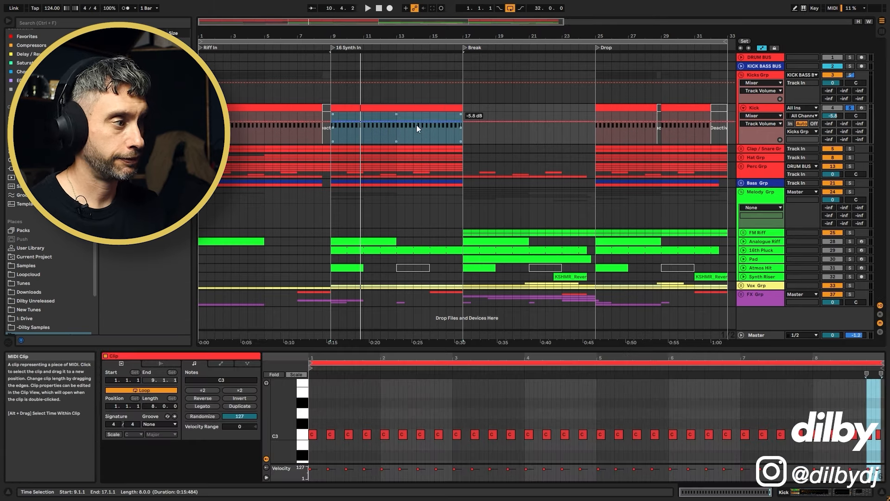
{"action": "left_click", "coordinate": [455, 134]}
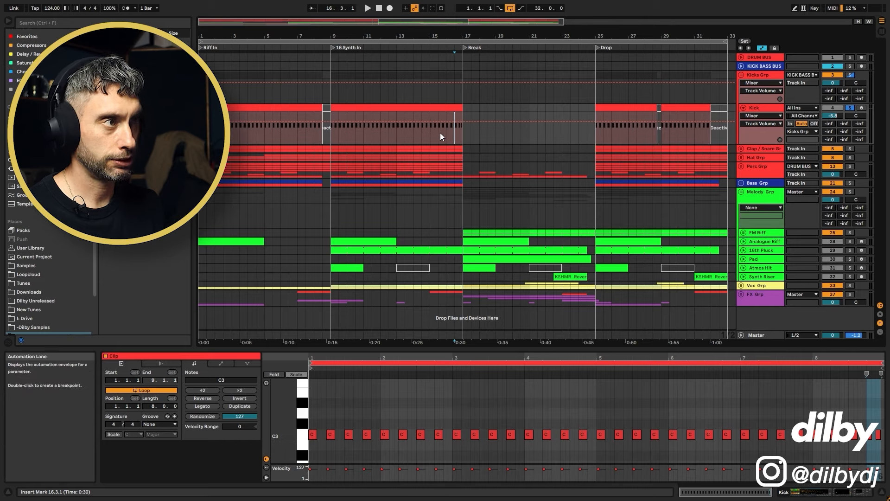
{"action": "left_click_drag", "start_coordinate": [445, 132], "coordinate": [464, 128]}
{"action": "key", "text": "space"}
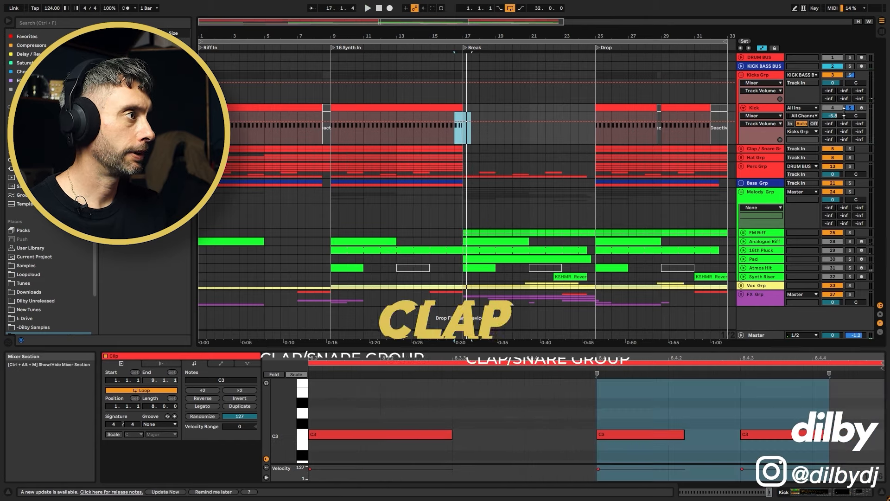
Step: Unfold the Clap / Snare Grp and play both Clap tracks soloed from bar 9 with their devices shown
{"action": "left_click", "coordinate": [743, 149]}
{"action": "left_click", "coordinate": [330, 168]}
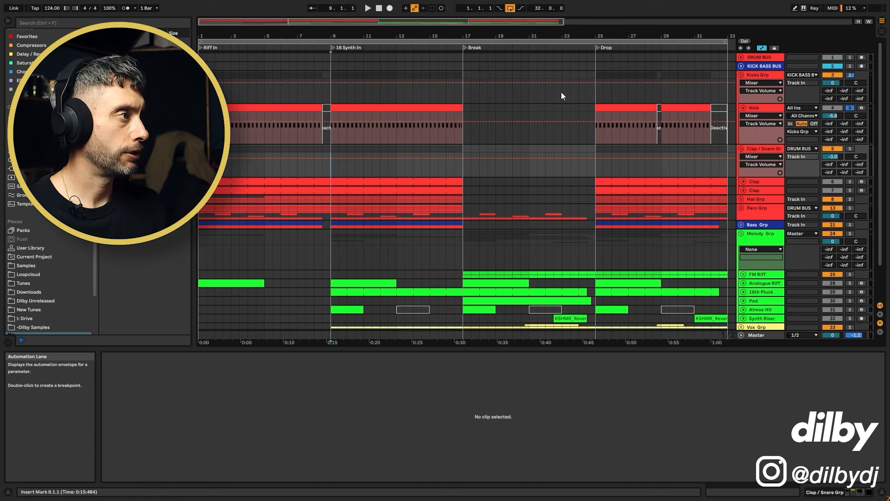
{"action": "left_click", "coordinate": [754, 181]}
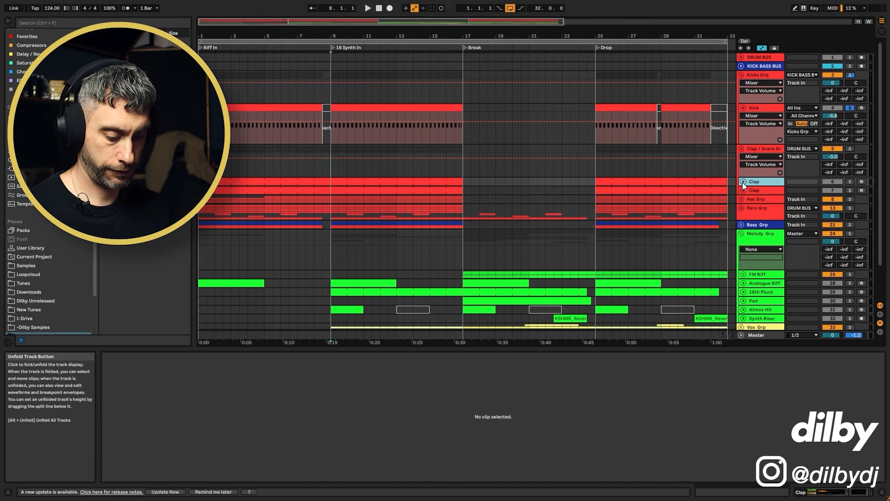
{"action": "key", "text": "shift+Tab"}
{"action": "key", "text": "space"}
{"action": "left_click", "coordinate": [850, 181]}
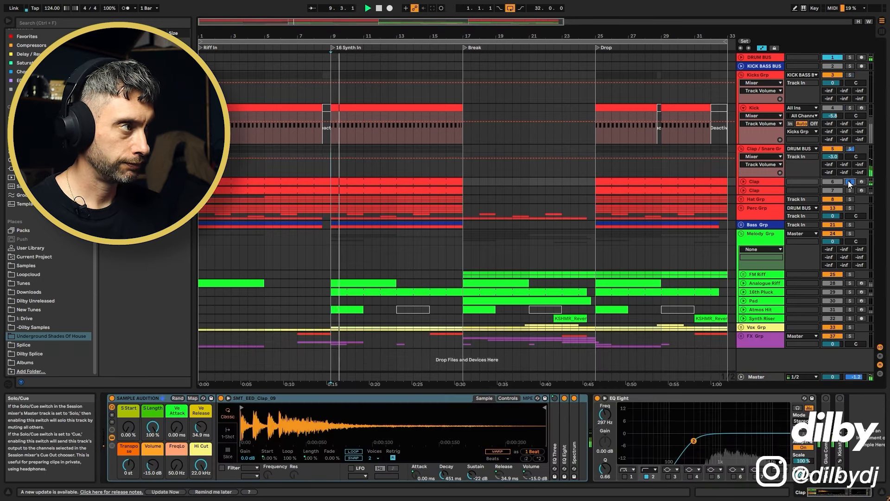
{"action": "left_click", "coordinate": [850, 191]}
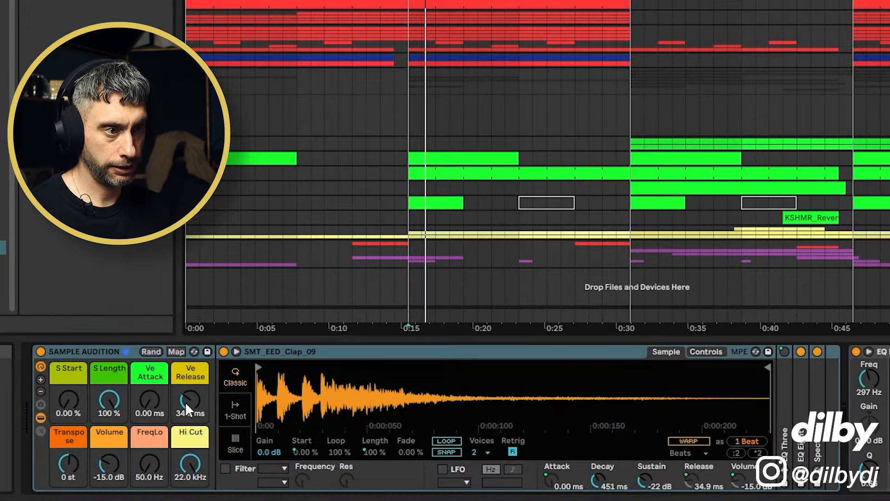
Step: Try 1-Shot mode on the SMT_EED_Clap_12 and SMT_EED_Clap_09 samplers, returning each to Classic
{"action": "left_click", "coordinate": [187, 400]}
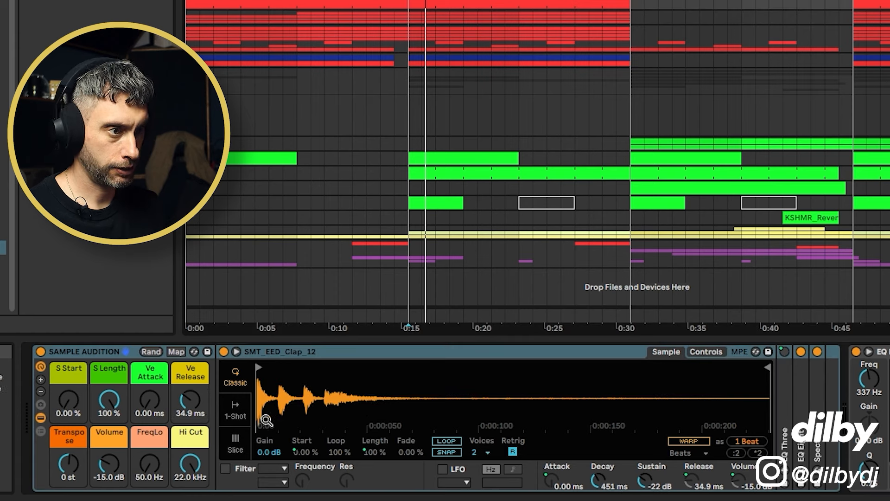
{"action": "left_click", "coordinate": [235, 411]}
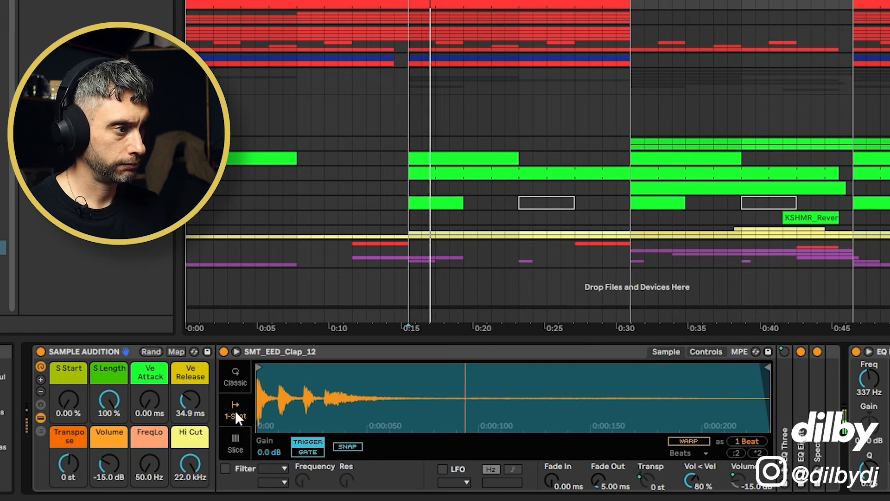
{"action": "left_click", "coordinate": [232, 381]}
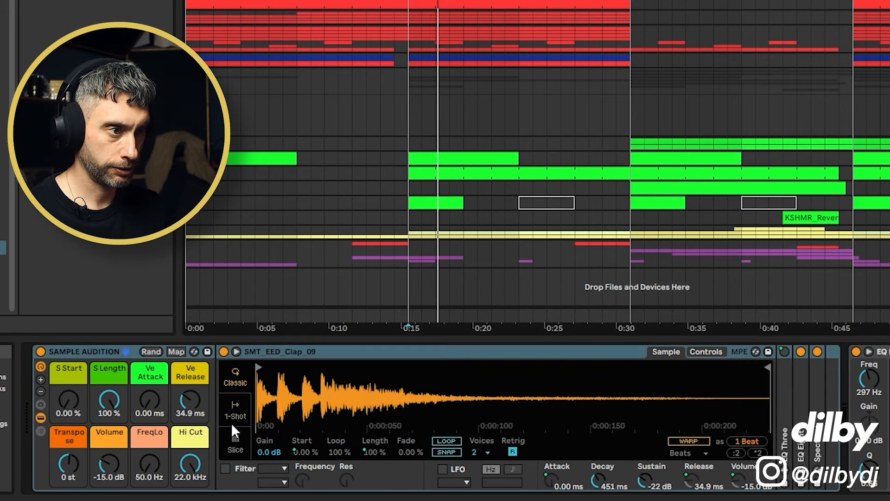
{"action": "left_click", "coordinate": [235, 410]}
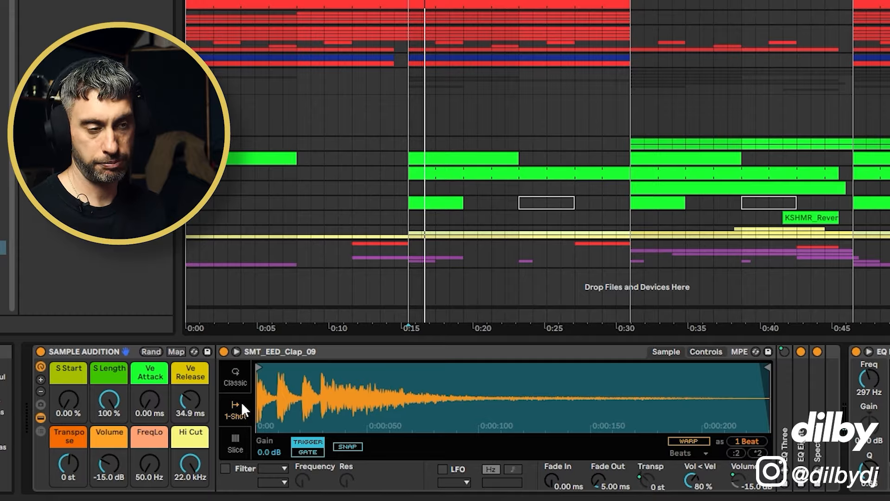
{"action": "left_click", "coordinate": [238, 373]}
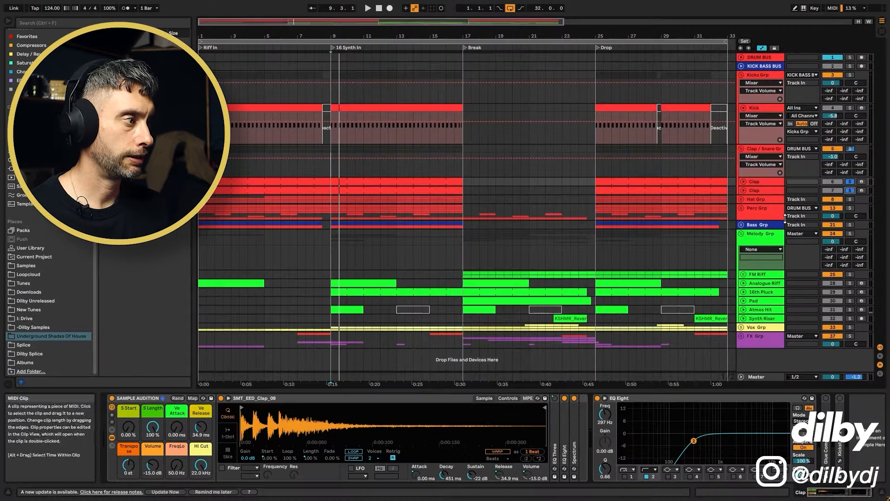
Step: Examine the Clap / Snare Grp effects during playback, bypassing and re-enabling Overdrive and inspecting the Saturator and Drive macro
{"action": "left_click", "coordinate": [755, 149]}
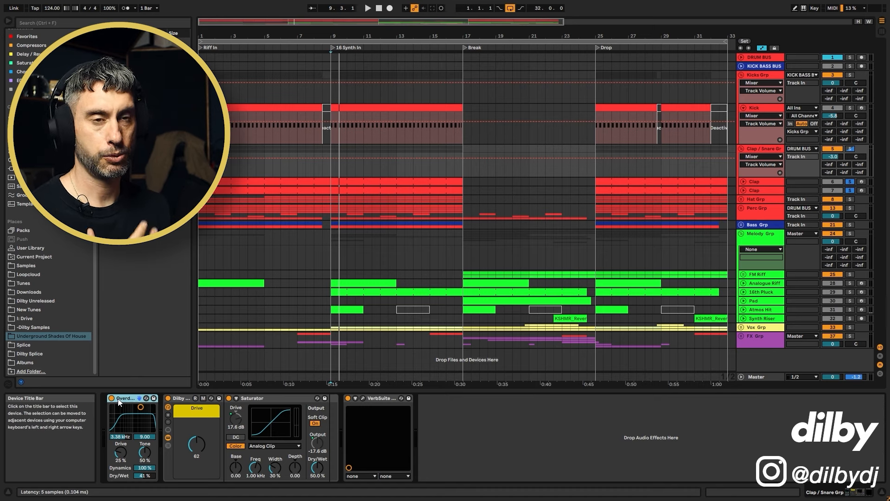
{"action": "key", "text": "space"}
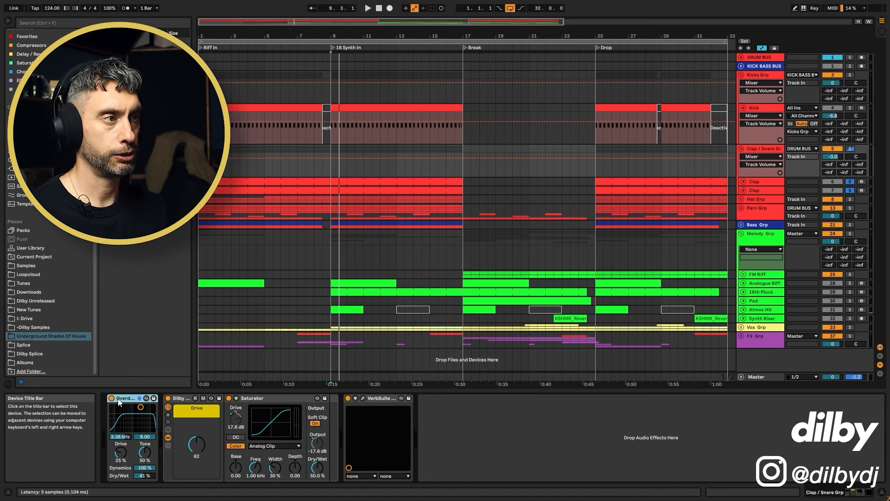
{"action": "left_click", "coordinate": [113, 398]}
{"action": "left_click", "coordinate": [113, 398]}
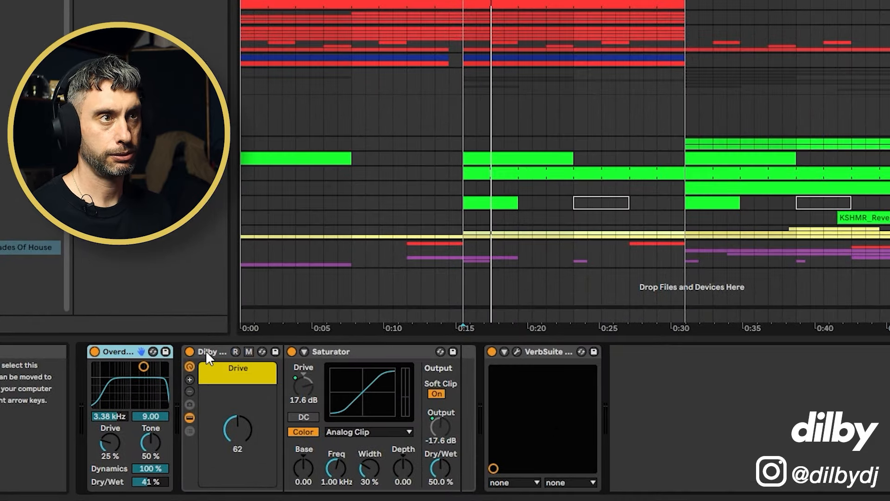
{"action": "left_click", "coordinate": [353, 349]}
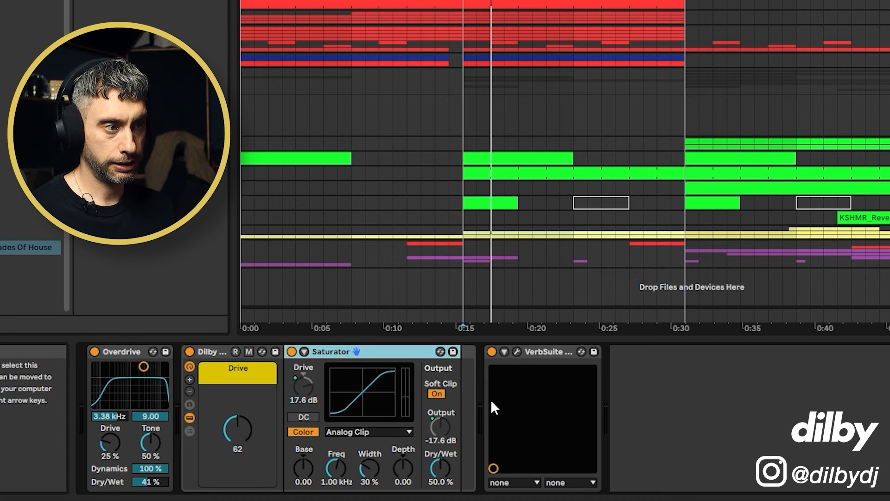
{"action": "left_click", "coordinate": [237, 431]}
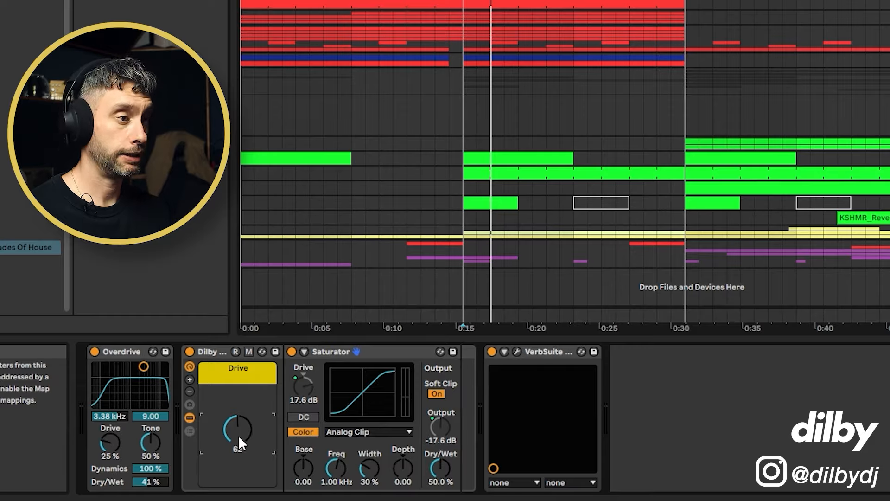
Step: Examine the Clap / Snare Grp's VerbSuite Classics reverb, and play the group soloed together with the Kick
{"action": "left_click", "coordinate": [517, 351]}
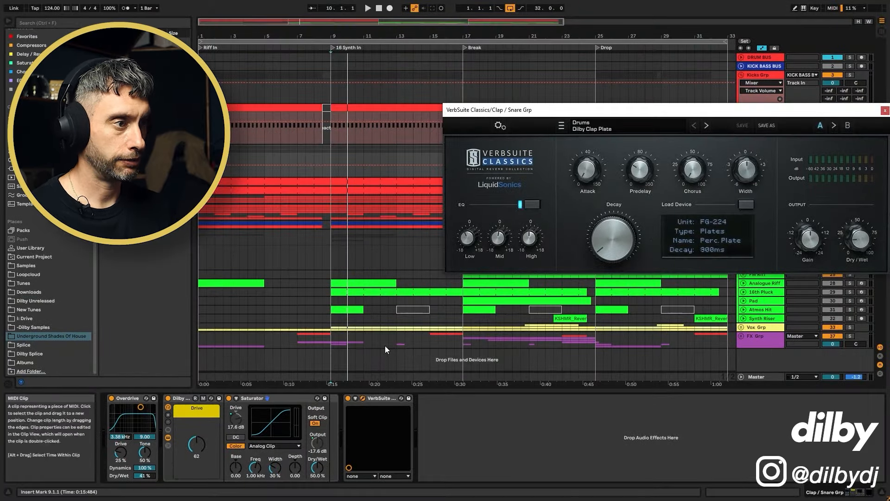
{"action": "left_click", "coordinate": [363, 397]}
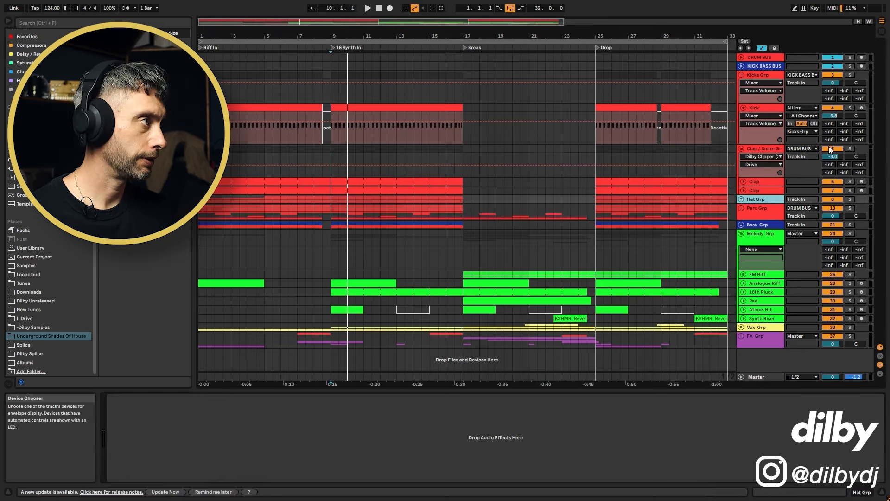
{"action": "left_click", "coordinate": [849, 148]}
{"action": "left_click", "coordinate": [850, 149]}
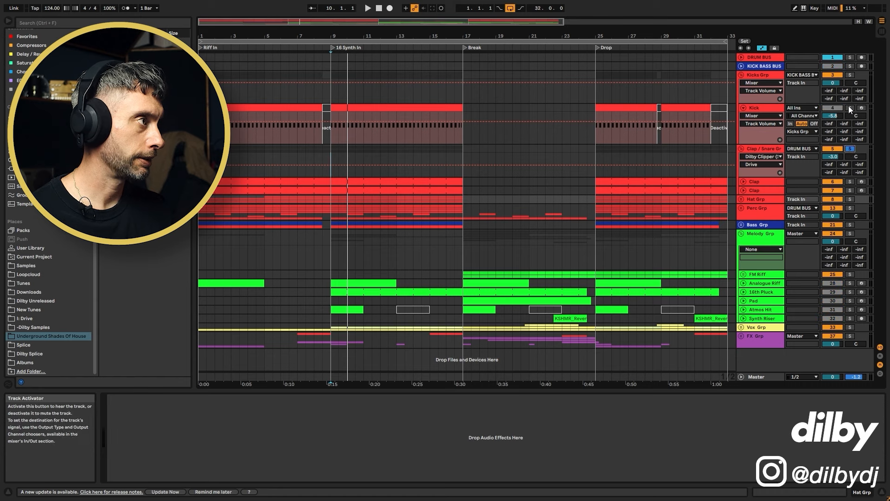
{"action": "left_click", "coordinate": [850, 107], "text": "ctrl"}
{"action": "key", "text": "space"}
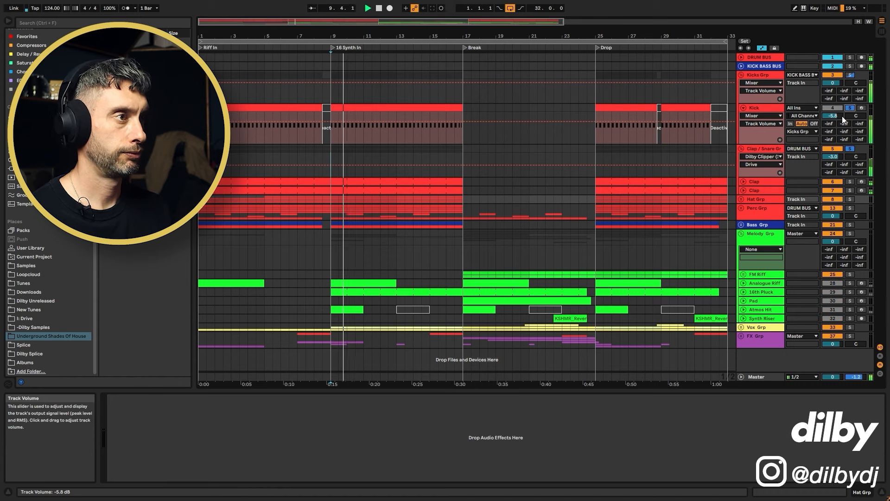
Step: Fold the Clap / Snare Grp and the Kick track, and unfold the Hat Grp
{"action": "left_click", "coordinate": [742, 149]}
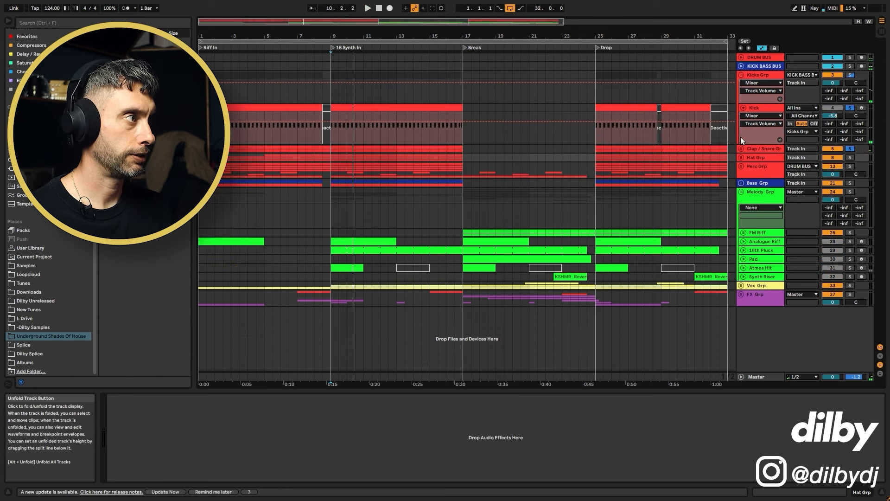
{"action": "left_click", "coordinate": [743, 108]}
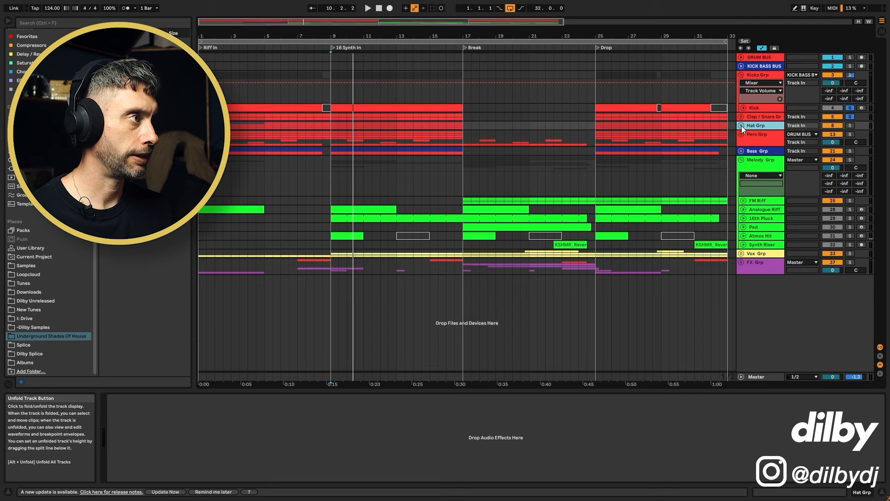
{"action": "left_click", "coordinate": [742, 126]}
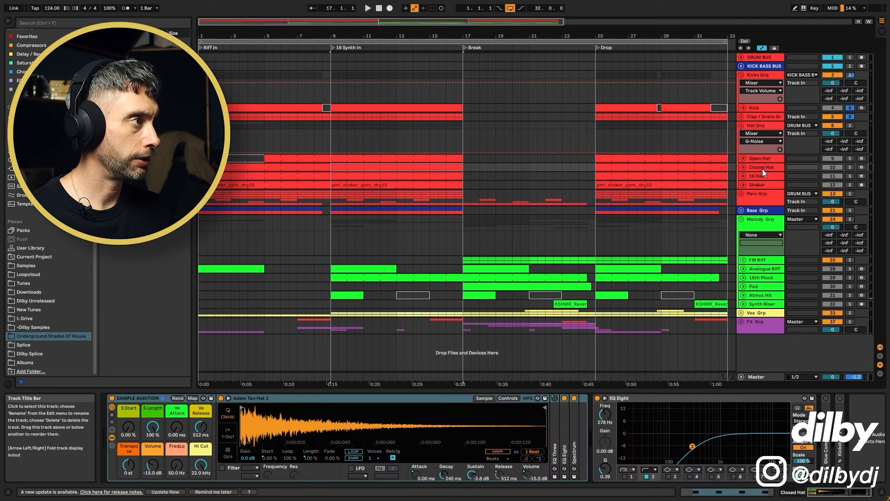
Step: Solo the Closed Hat alongside the kick and claps, unfold its track and play it from bar 9
{"action": "left_click", "coordinate": [849, 167]}
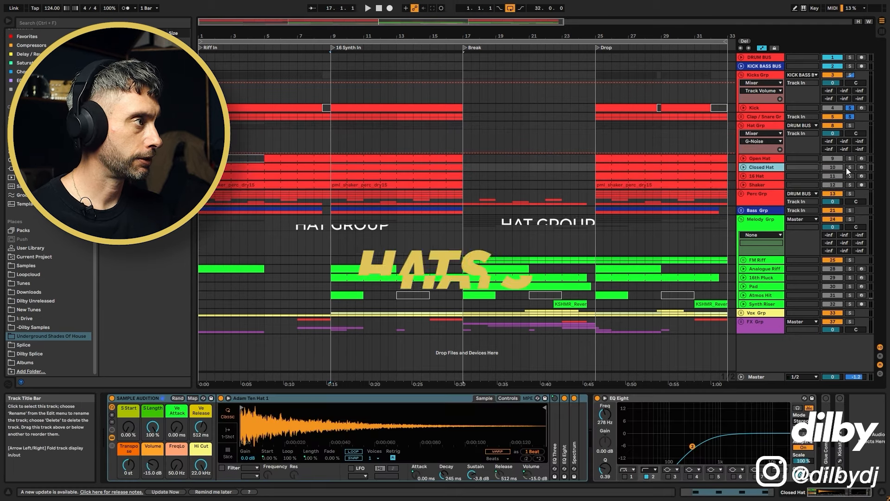
{"action": "left_click", "coordinate": [743, 166]}
{"action": "key", "text": "space"}
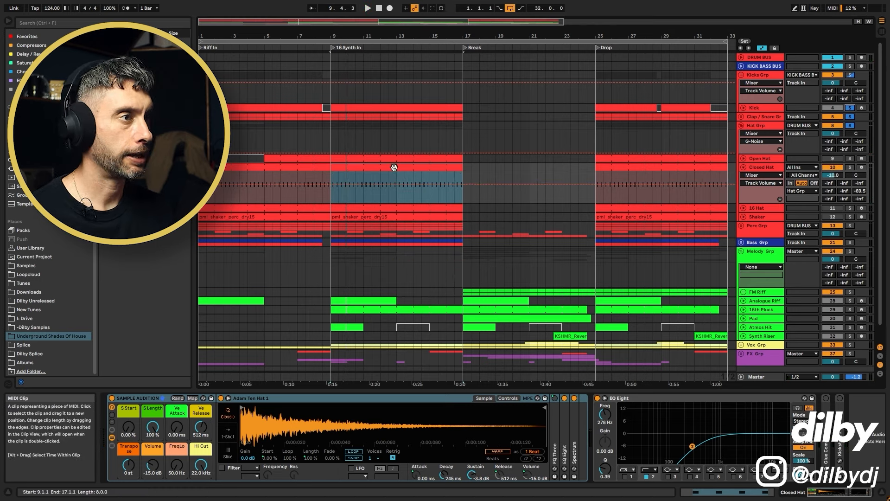
{"action": "key", "text": "space"}
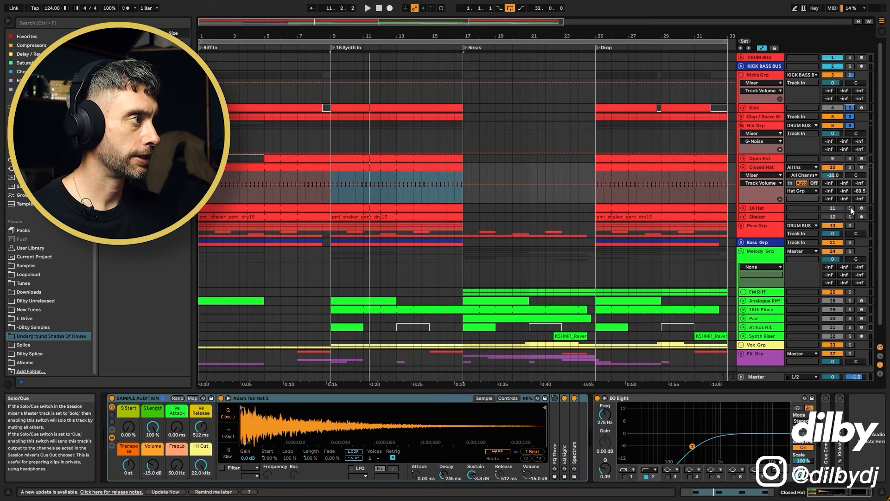
Step: Play the 16 Hat together with the Closed Hat from bar 9 and open the 16 Hat's MIDI clip before the Break
{"action": "key", "text": "space"}
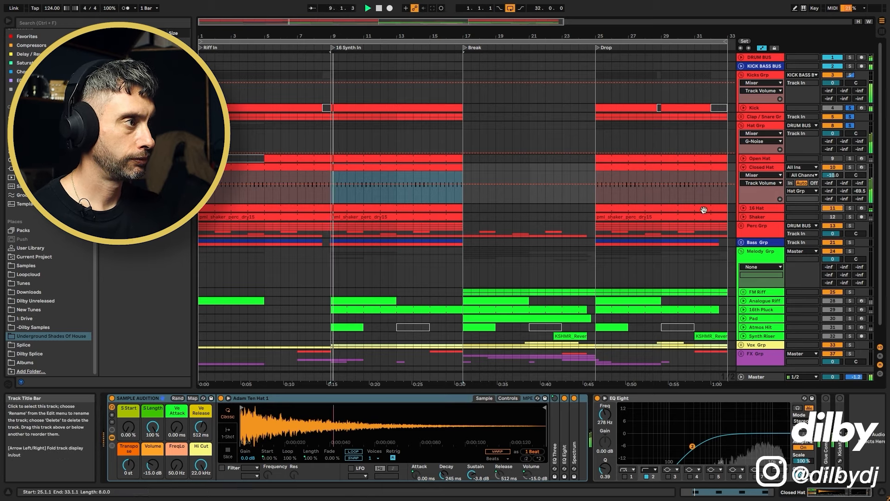
{"action": "left_click", "coordinate": [406, 202]}
{"action": "double_click", "coordinate": [407, 207]}
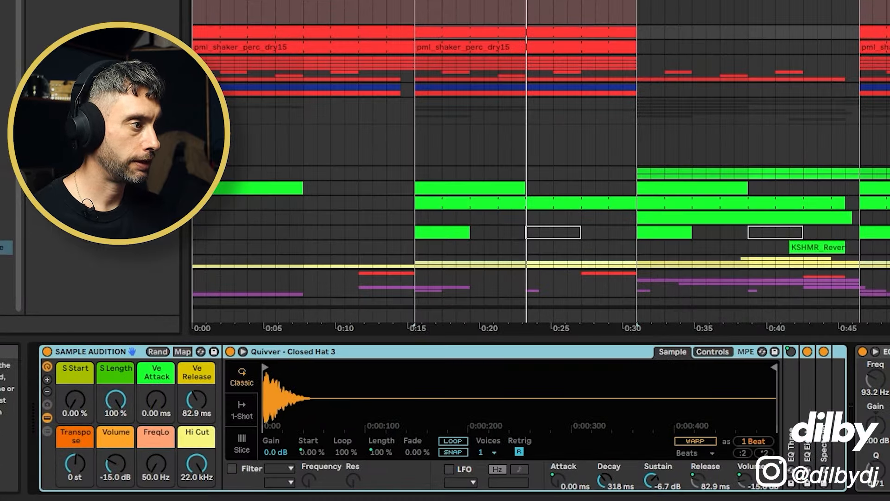
{"action": "key", "text": "space"}
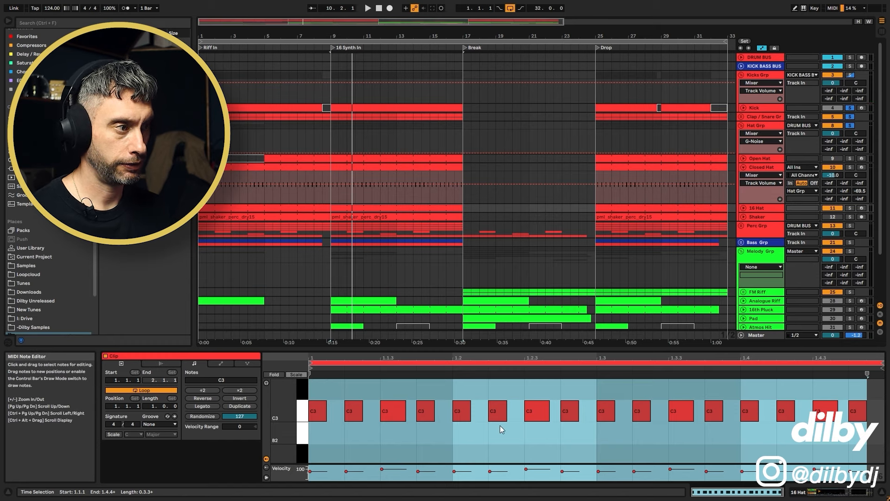
Step: Examine the note lengths and velocities in the 16 Hat clip, marking the longer notes at 1.1.3 and 1.2.3
{"action": "left_click", "coordinate": [382, 387]}
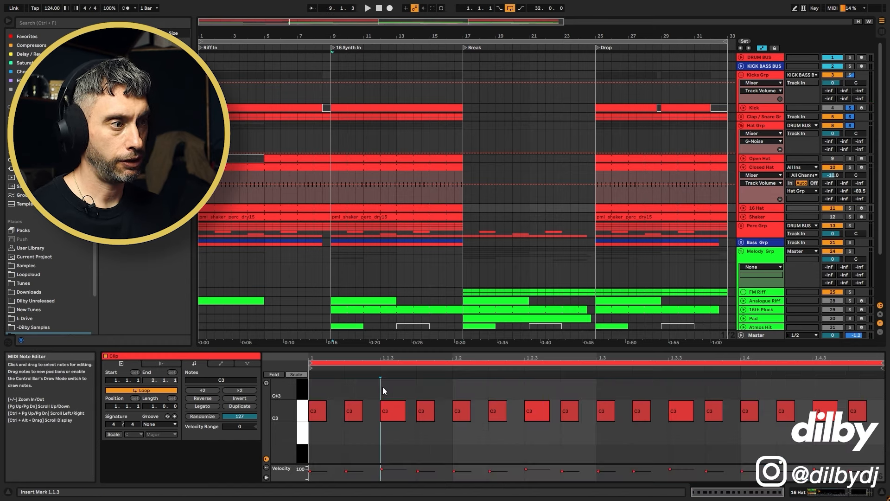
{"action": "left_click_drag", "start_coordinate": [383, 387], "coordinate": [398, 417]}
{"action": "left_click_drag", "start_coordinate": [536, 386], "coordinate": [542, 412]}
{"action": "left_click", "coordinate": [529, 212]}
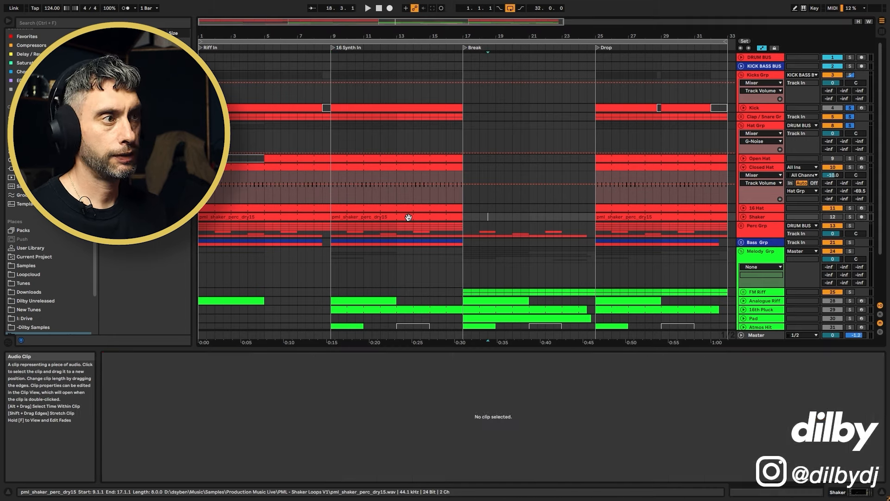
Step: Open the pml_shaker_perc_dry15 clip on the Shaker track and play the shaker with the other hats from bar 9
{"action": "left_click", "coordinate": [408, 217]}
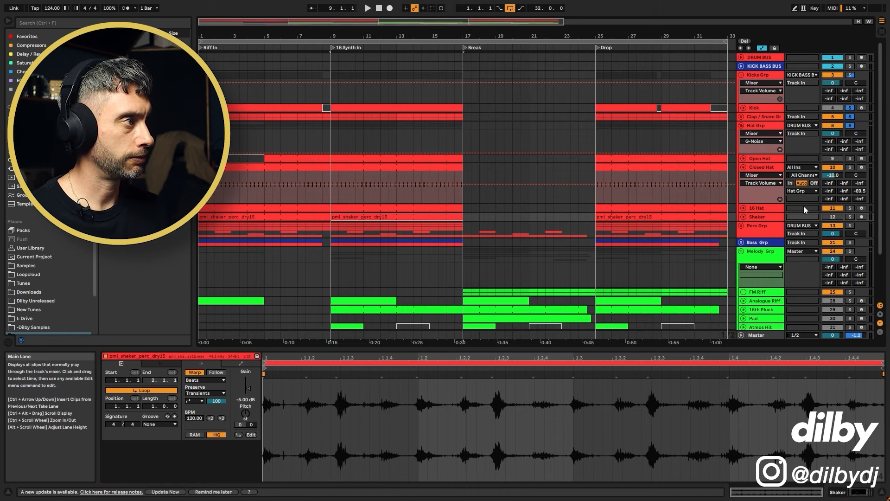
{"action": "left_click", "coordinate": [851, 217]}
{"action": "key", "text": "space"}
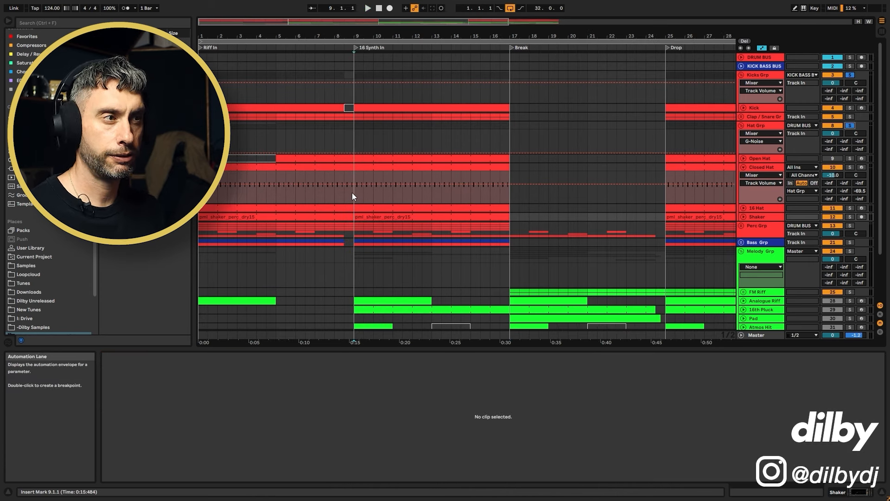
{"action": "left_click", "coordinate": [355, 191]}
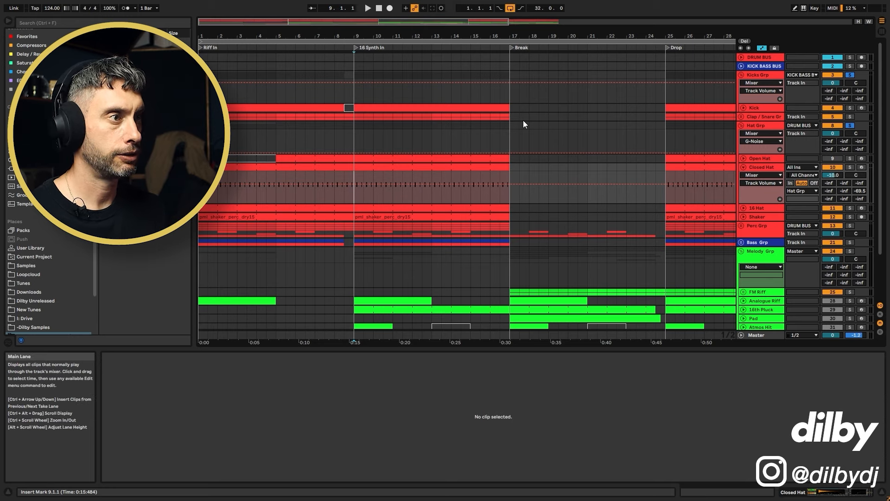
{"action": "key", "text": "space"}
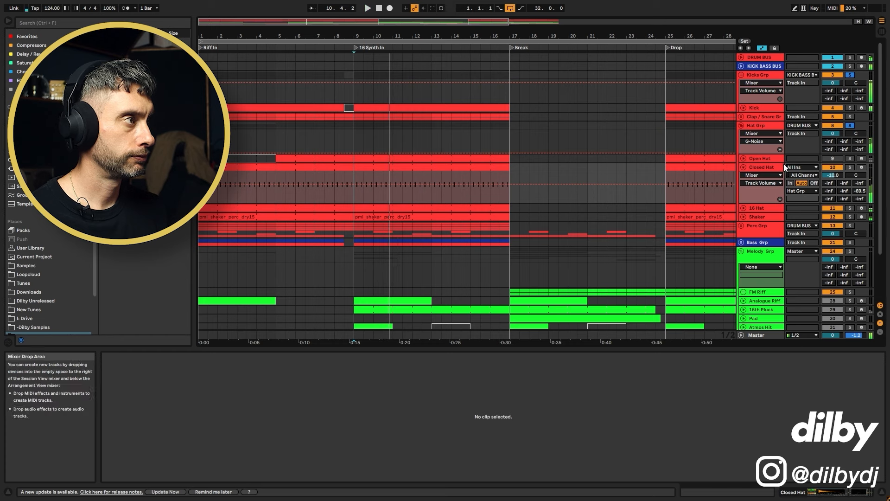
Step: Show the Open Hat's devices, activate the track and play the complete hat group with the other drums
{"action": "left_click", "coordinate": [744, 159]}
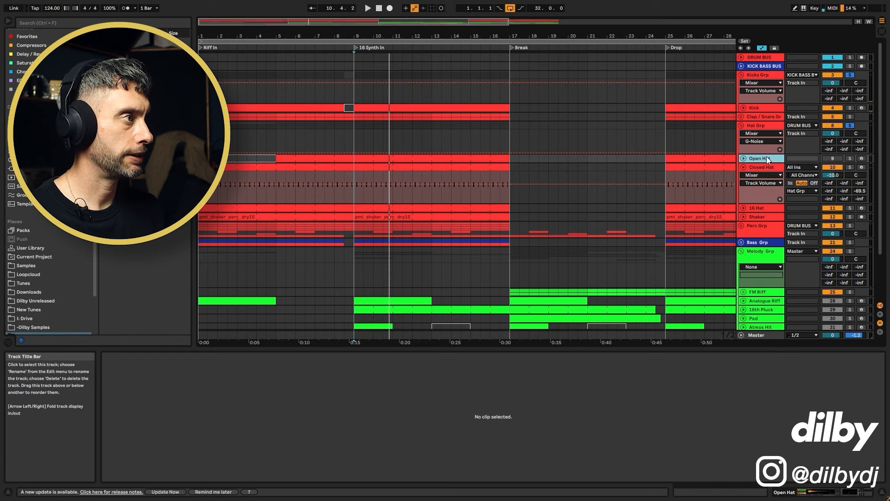
{"action": "key", "text": "shift+Tab"}
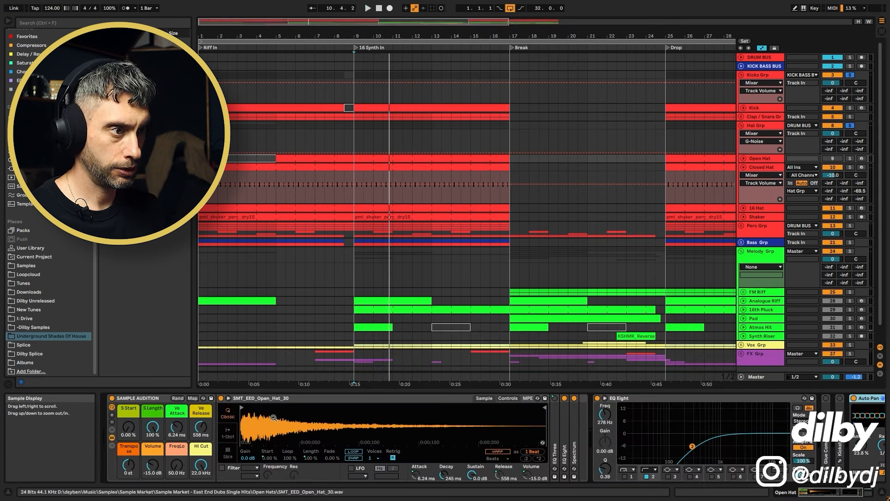
{"action": "left_click", "coordinate": [833, 158]}
{"action": "key", "text": "space"}
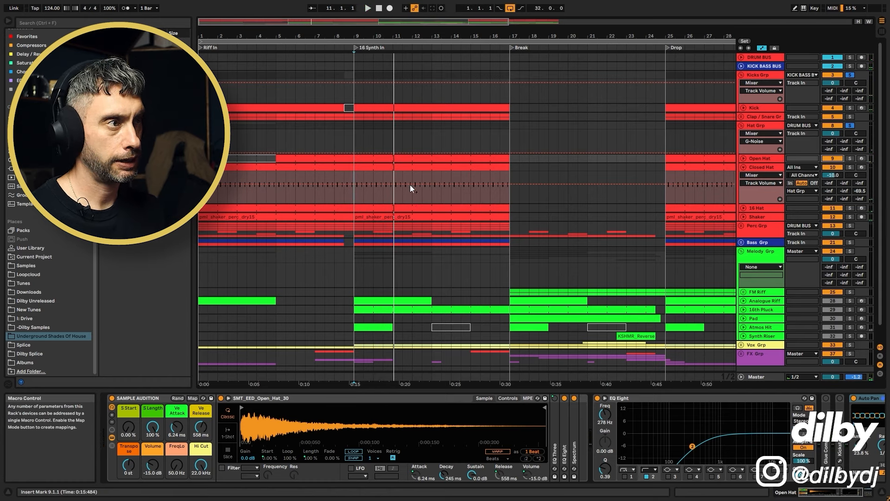
{"action": "left_click", "coordinate": [738, 182]}
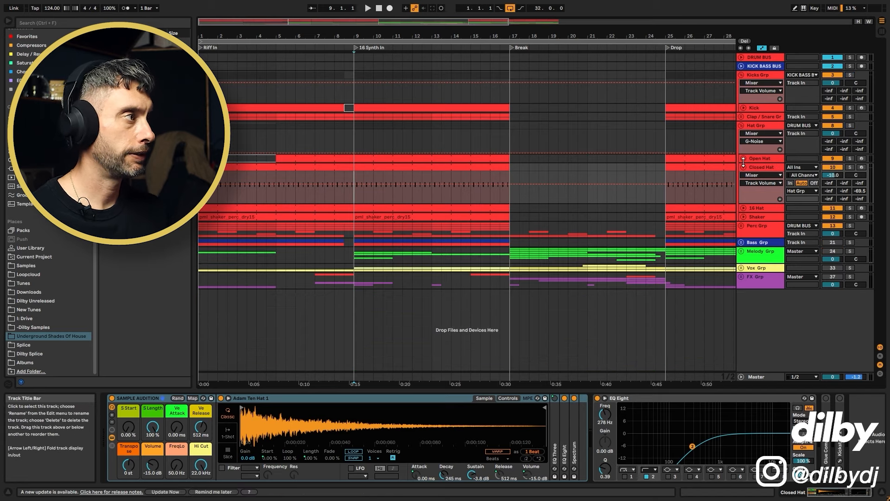
{"action": "key", "text": "space"}
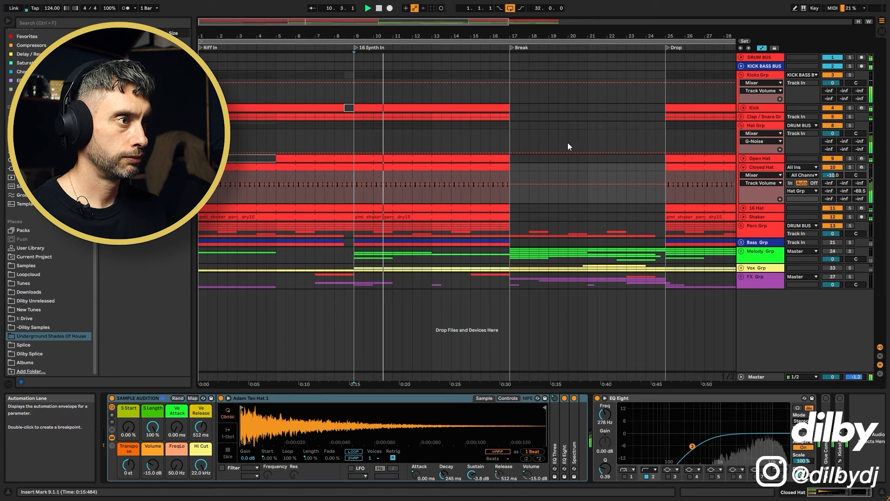
Step: Fold the Closed Hat track and unfold the Perc Grp
{"action": "left_click", "coordinate": [743, 166]}
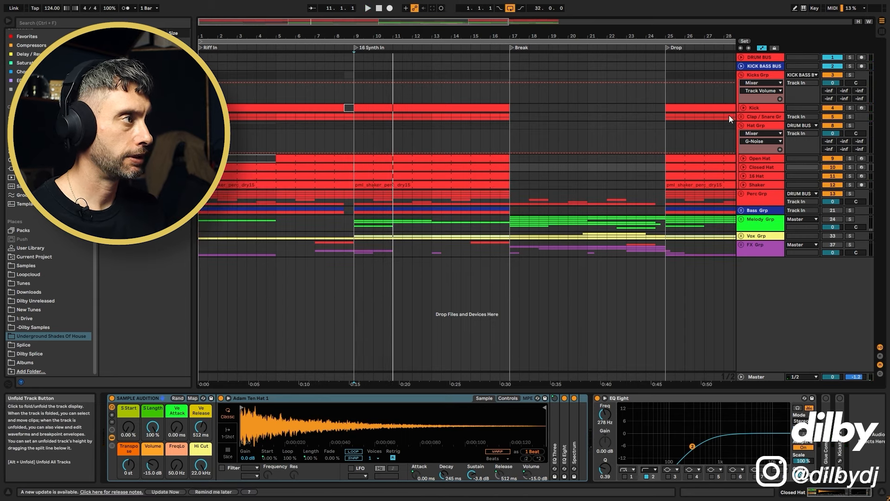
{"action": "left_click", "coordinate": [767, 192]}
{"action": "left_click", "coordinate": [741, 195]}
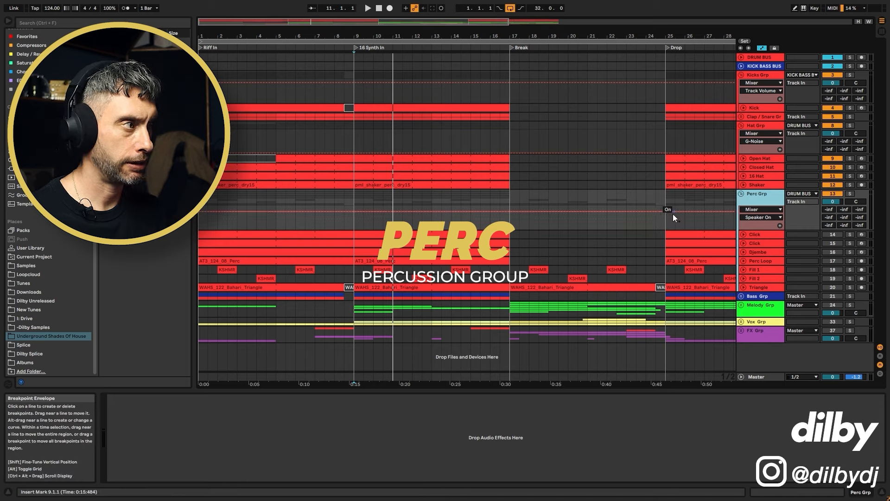
Step: Unfold the Perc Loop track and play its AT3_124_08_Perc clip from bar 9, first soloed and then with the other drums
{"action": "left_click", "coordinate": [759, 260]}
{"action": "left_click", "coordinate": [743, 261]}
{"action": "left_click", "coordinate": [359, 269]}
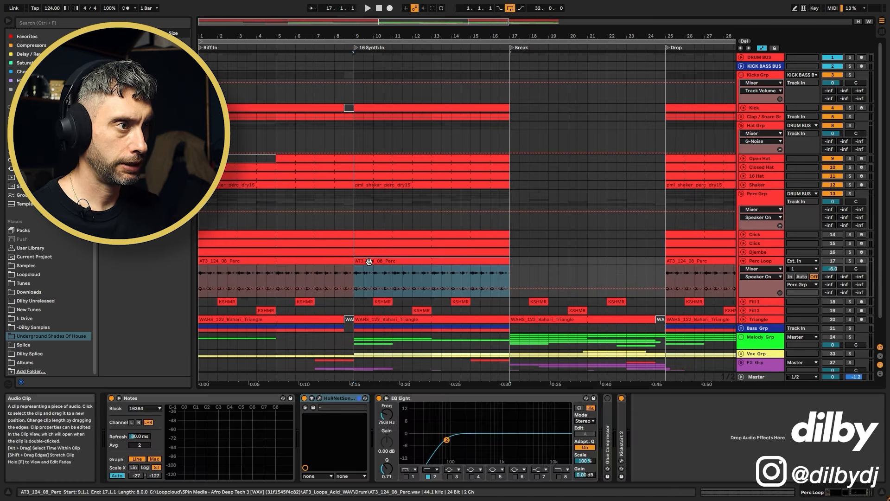
{"action": "left_click", "coordinate": [850, 261]}
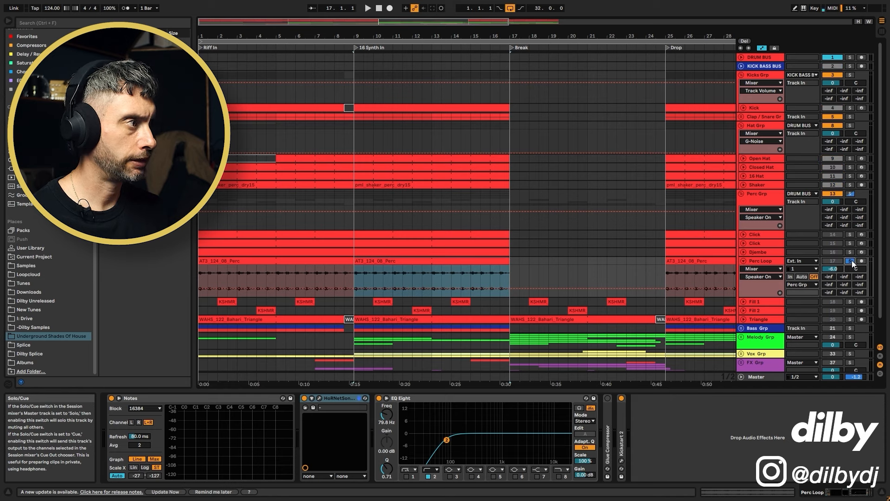
{"action": "key", "text": "space"}
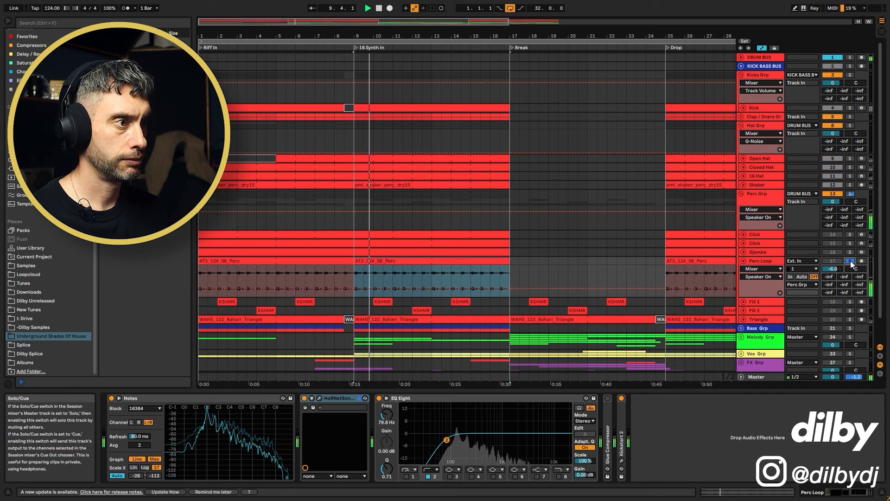
{"action": "key", "text": "space"}
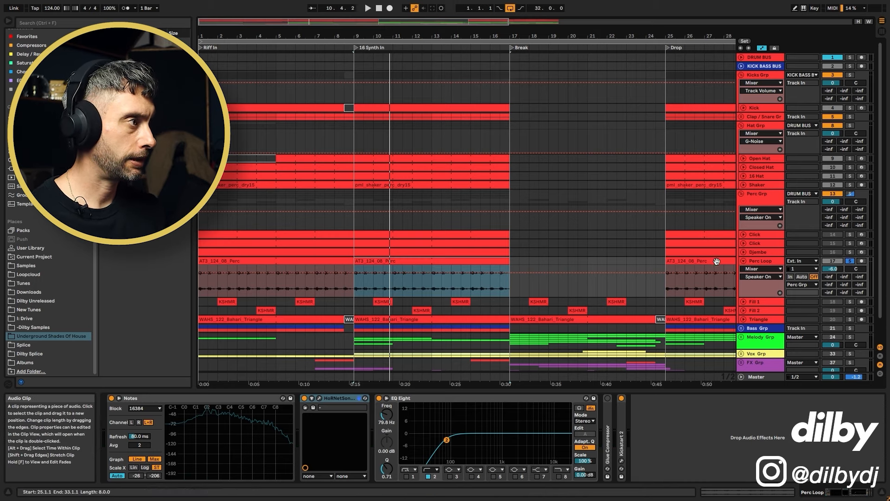
{"action": "key", "text": "space"}
{"action": "left_click", "coordinate": [850, 261]}
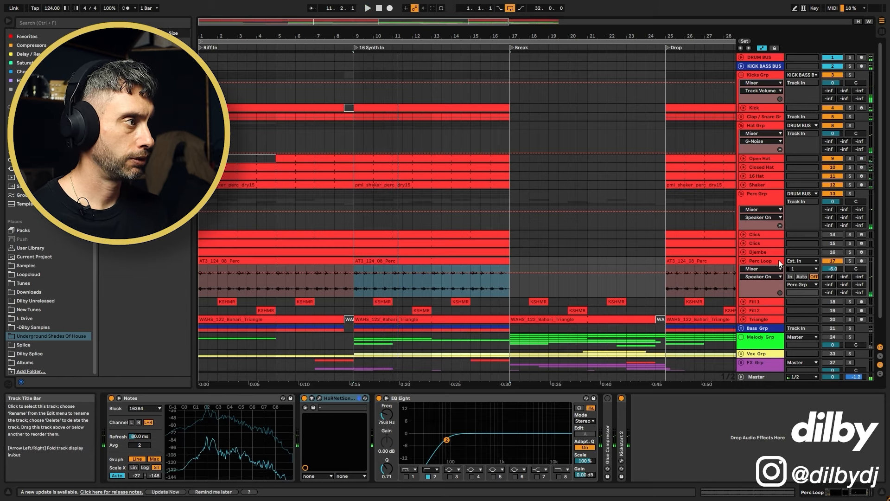
Step: Activate the Djembe track, open its MIDI clip before the Break, and unfold the track to inspect its 8-Synth Verb send
{"action": "left_click", "coordinate": [828, 252]}
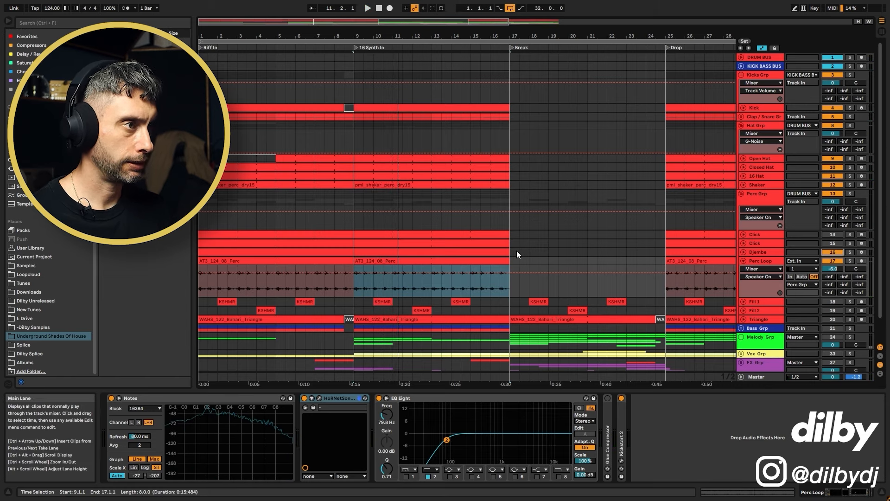
{"action": "double_click", "coordinate": [486, 251]}
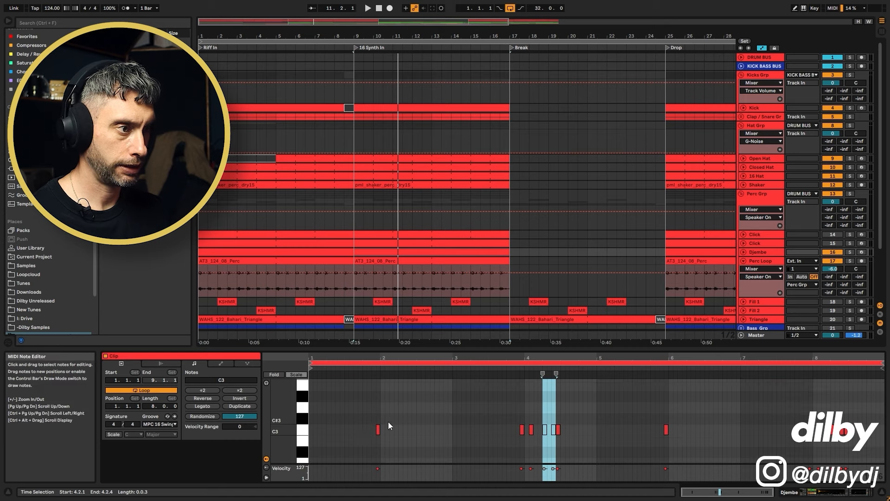
{"action": "left_click", "coordinate": [743, 251]}
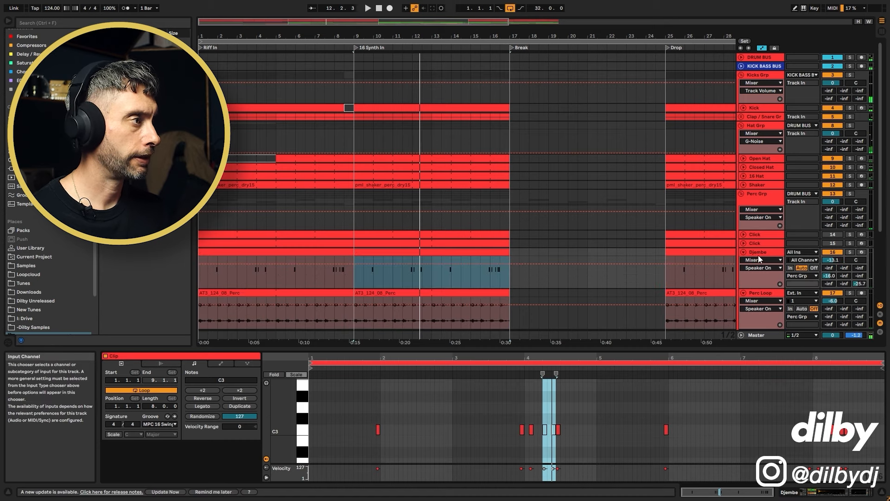
{"action": "left_click", "coordinate": [844, 268]}
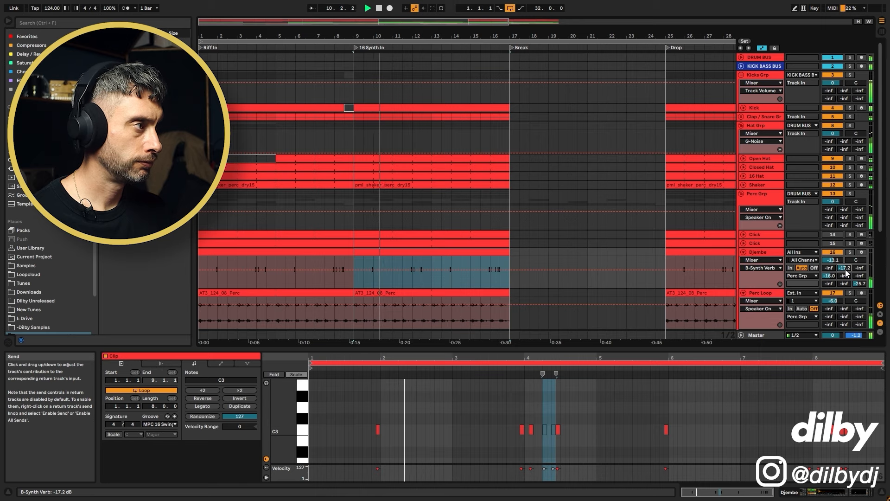
Step: Set the Djembe track's 8-Synth Verb send to -15.0 dB and fold the track
{"action": "left_click_drag", "start_coordinate": [845, 271], "coordinate": [846, 267]}
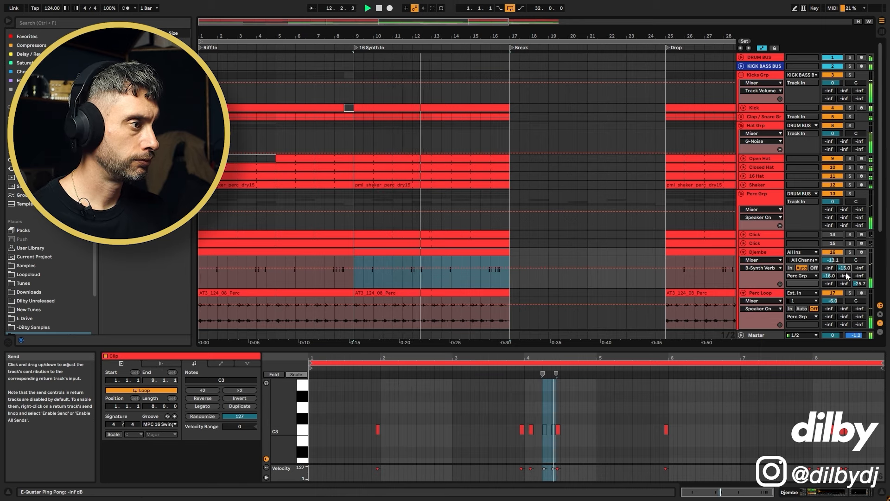
{"action": "left_click", "coordinate": [744, 252]}
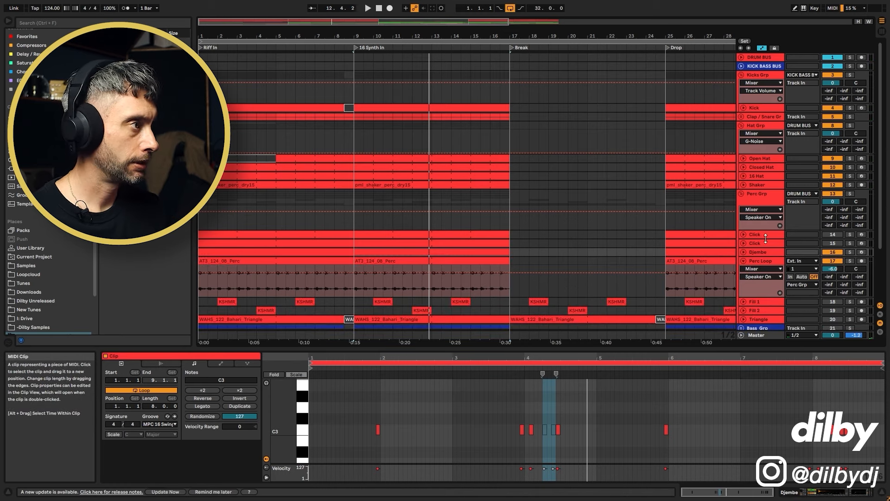
Step: Open the second Click track's MIDI clip before the Break and unfold both Click tracks
{"action": "left_click", "coordinate": [422, 240]}
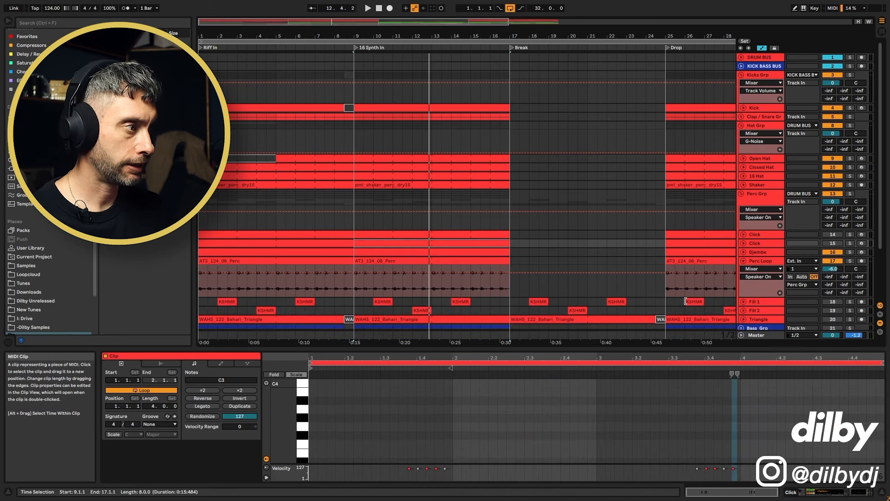
{"action": "left_click", "coordinate": [742, 242]}
{"action": "left_click", "coordinate": [742, 233]}
Step: Play the two Click tracks from 9.3.1, soloing the first and then the second
{"action": "left_click", "coordinate": [364, 249]}
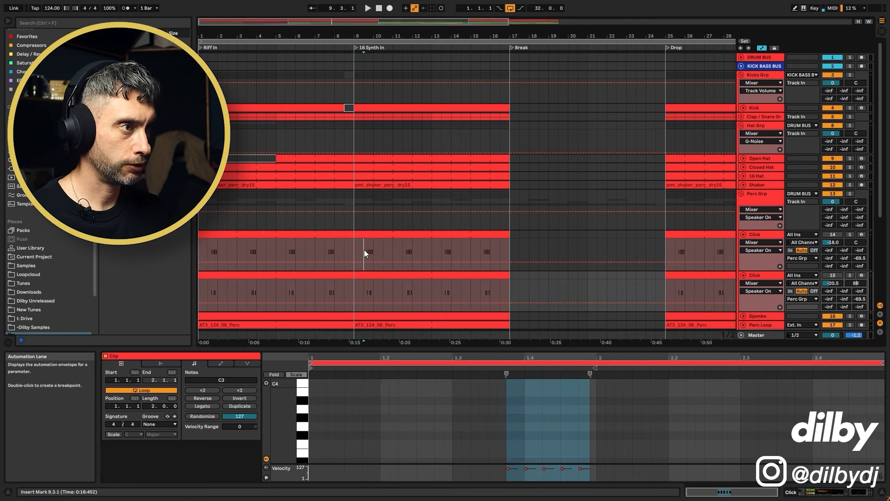
{"action": "left_click", "coordinate": [852, 234]}
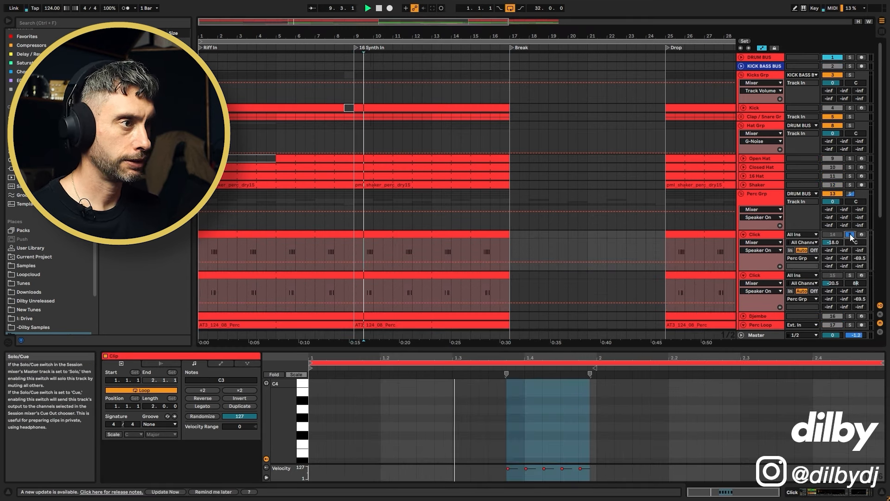
{"action": "left_click", "coordinate": [849, 274]}
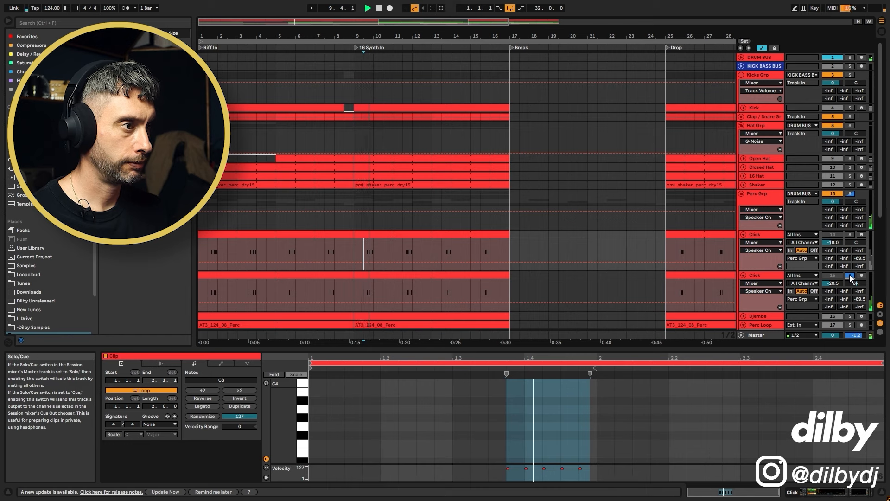
{"action": "key", "text": "space"}
Step: Compare the note patterns of the two Click tracks and the Perc Loop around 9.3.1 in close-up
{"action": "left_click_drag", "start_coordinate": [374, 37], "coordinate": [375, 65]}
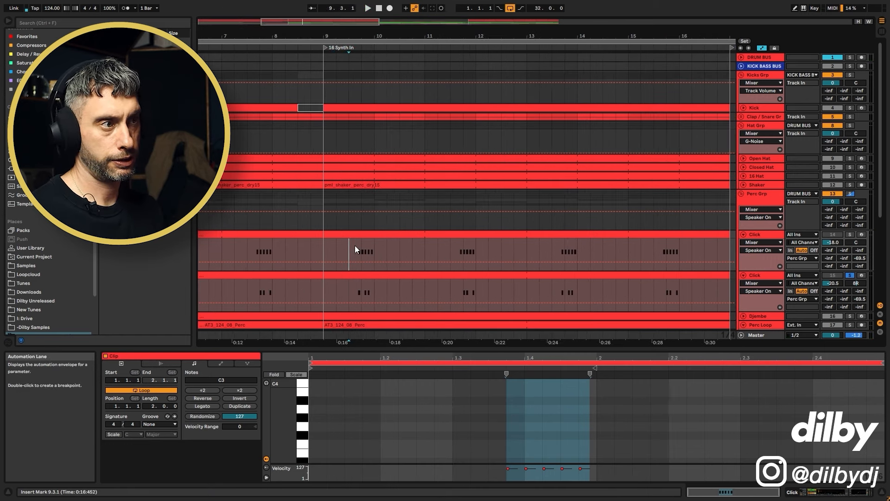
{"action": "left_click_drag", "start_coordinate": [356, 248], "coordinate": [387, 246]}
{"action": "left_click_drag", "start_coordinate": [349, 288], "coordinate": [383, 286]}
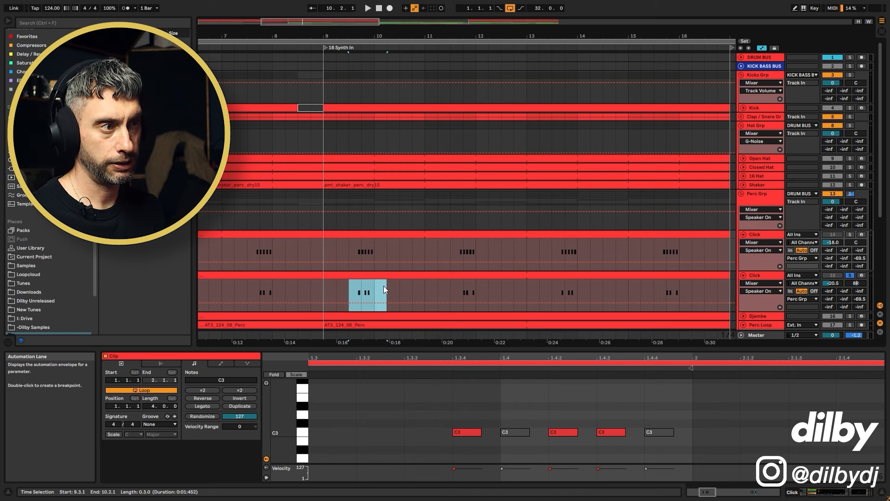
{"action": "left_click", "coordinate": [323, 283]}
{"action": "left_click", "coordinate": [349, 282]}
{"action": "scroll", "coordinate": [399, 280], "scroll_direction": "down", "scroll_amount": 1}
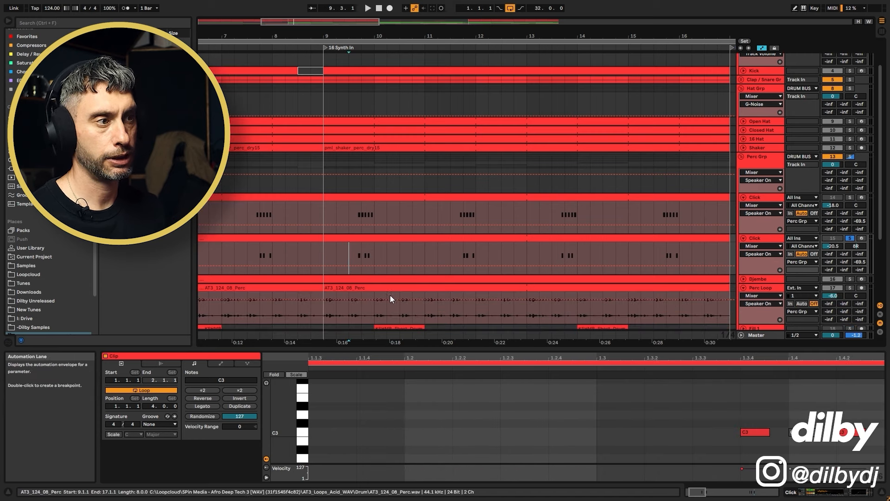
{"action": "left_click_drag", "start_coordinate": [348, 310], "coordinate": [371, 307]}
Step: Play the activated Click tracks from bar 9 together with the other drums
{"action": "left_click", "coordinate": [330, 252]}
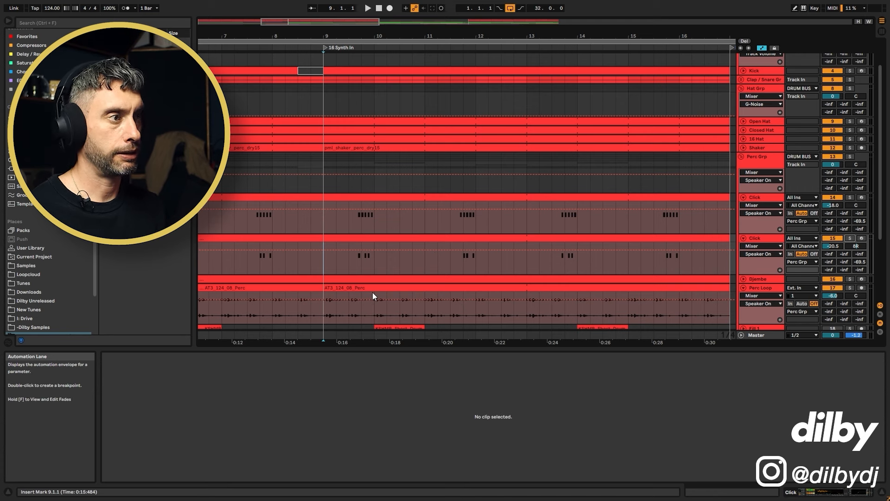
{"action": "key", "text": "space"}
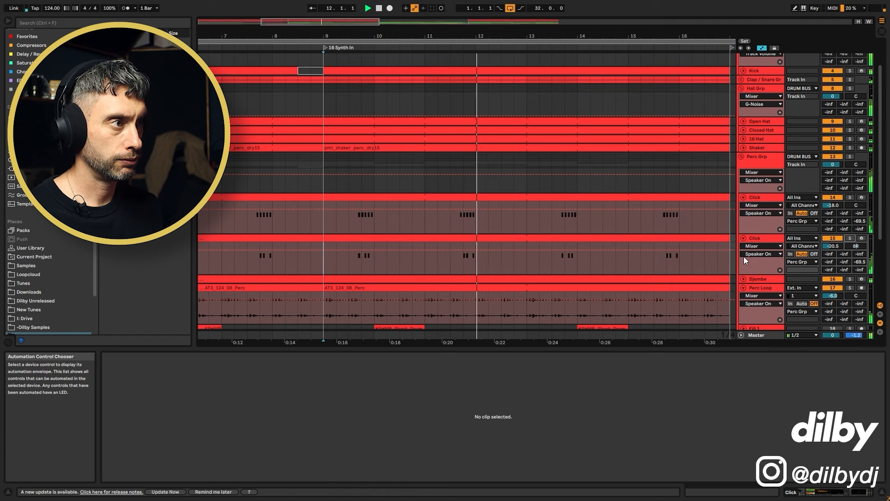
{"action": "key", "text": "space"}
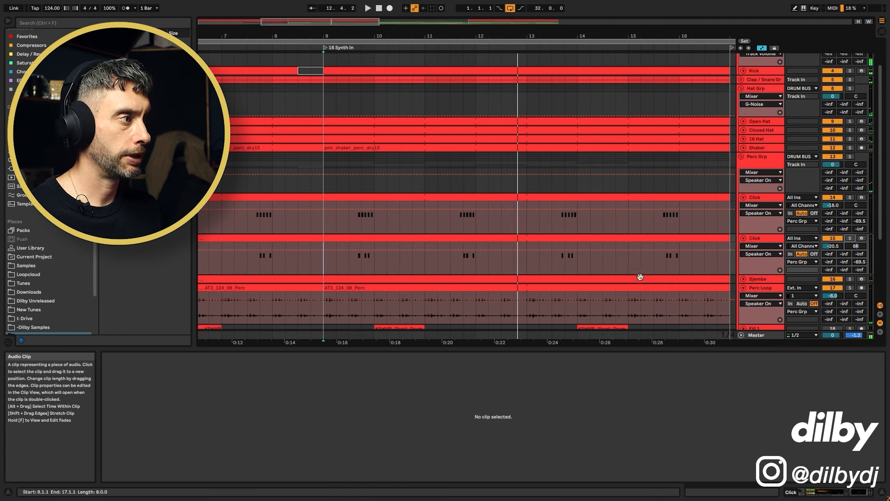
Step: Unfold the Djembe, Fill 1 and Fill 2 tracks to show their clips
{"action": "left_click", "coordinate": [743, 279]}
{"action": "scroll", "coordinate": [522, 222], "scroll_direction": "down", "scroll_amount": 1}
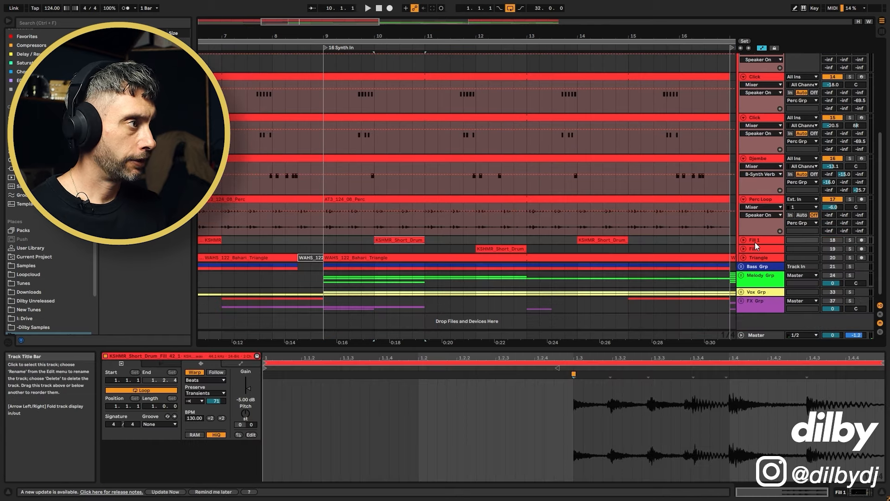
{"action": "left_click", "coordinate": [755, 242]}
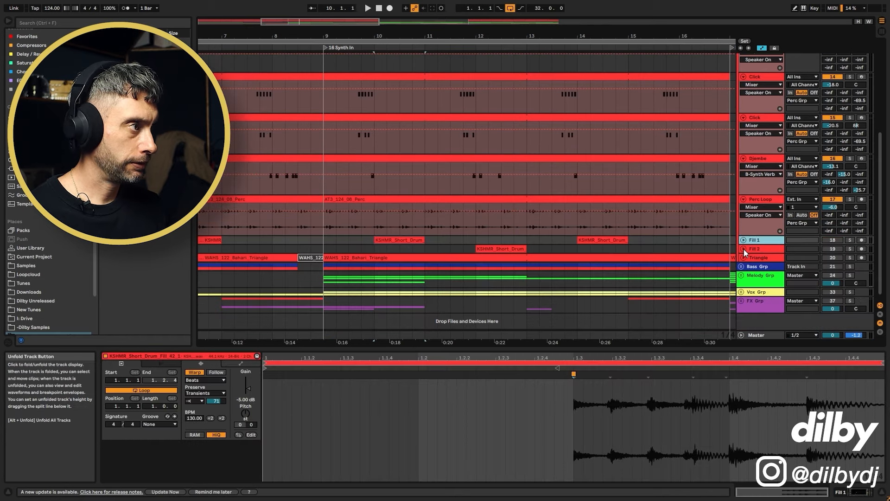
{"action": "left_click", "coordinate": [743, 249]}
{"action": "left_click", "coordinate": [743, 240]}
Step: Activate the Fill 1 and Fill 2 tracks and play them with the other drums from bar 10
{"action": "left_click", "coordinate": [831, 240]}
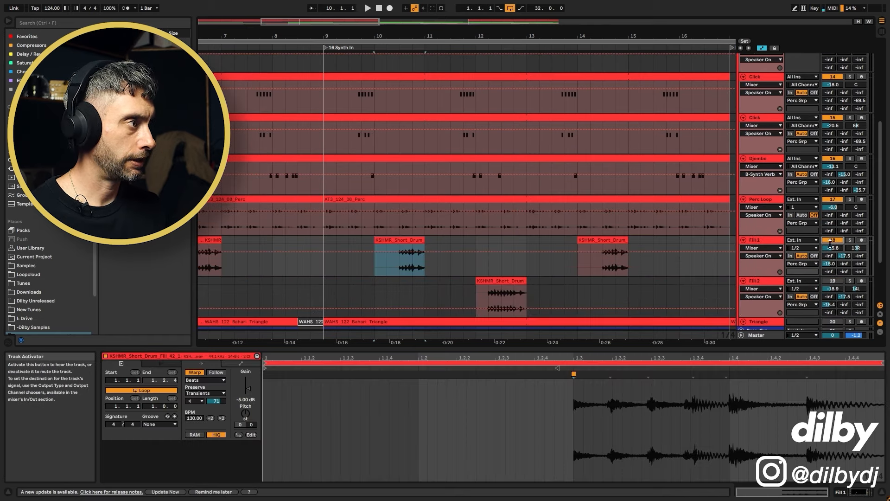
{"action": "left_click", "coordinate": [830, 282]}
{"action": "left_click_drag", "start_coordinate": [368, 32], "coordinate": [368, 11]}
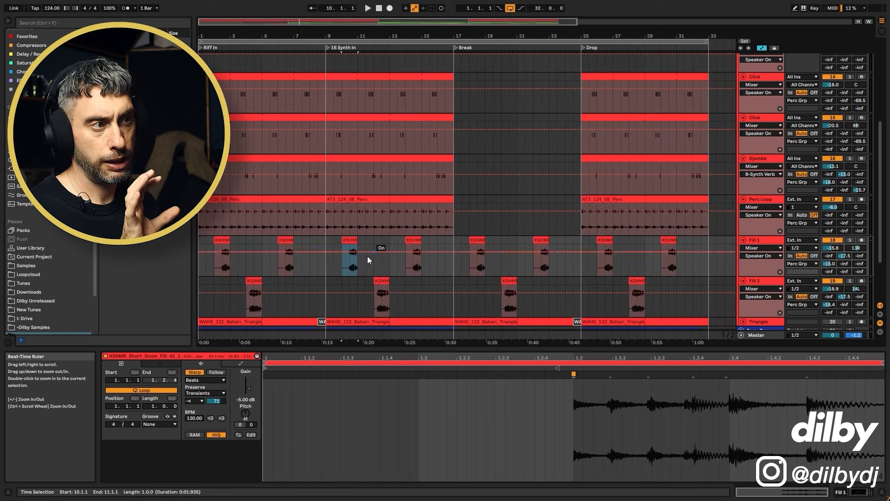
{"action": "left_click", "coordinate": [328, 264]}
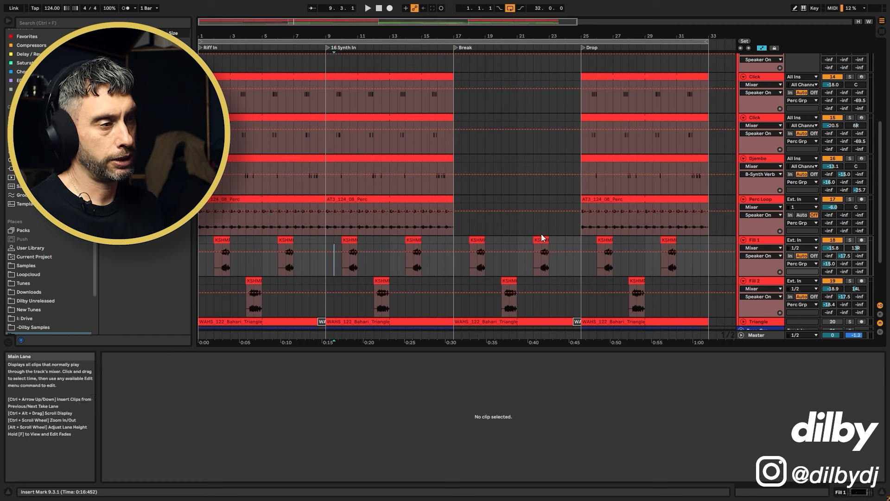
{"action": "left_click", "coordinate": [353, 254]}
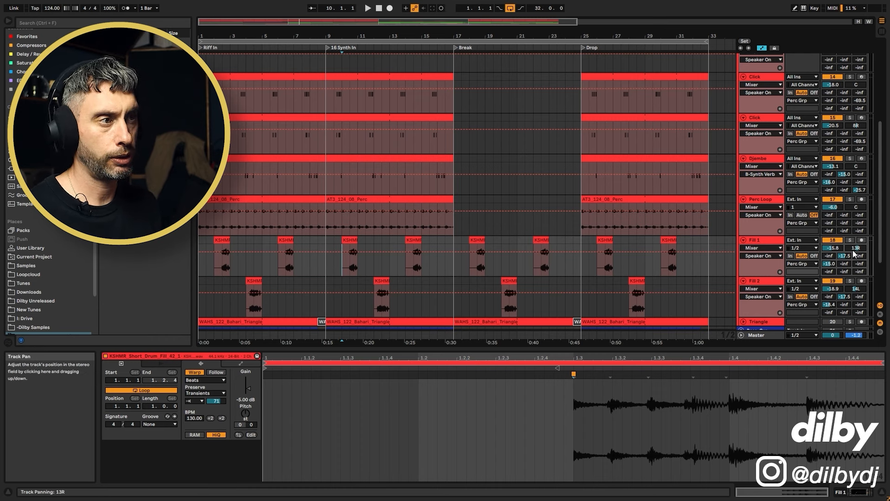
{"action": "key", "text": "space"}
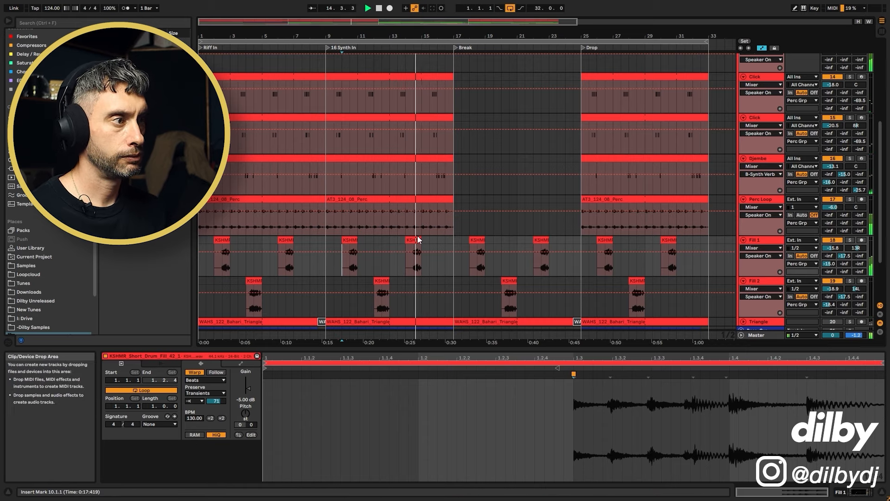
{"action": "key", "text": "space"}
Step: Open the WAHS_122_Bahari_Triangle clip before the Break and play the Triangle track soloed from bar 9
{"action": "left_click_drag", "start_coordinate": [387, 35], "coordinate": [388, 14]}
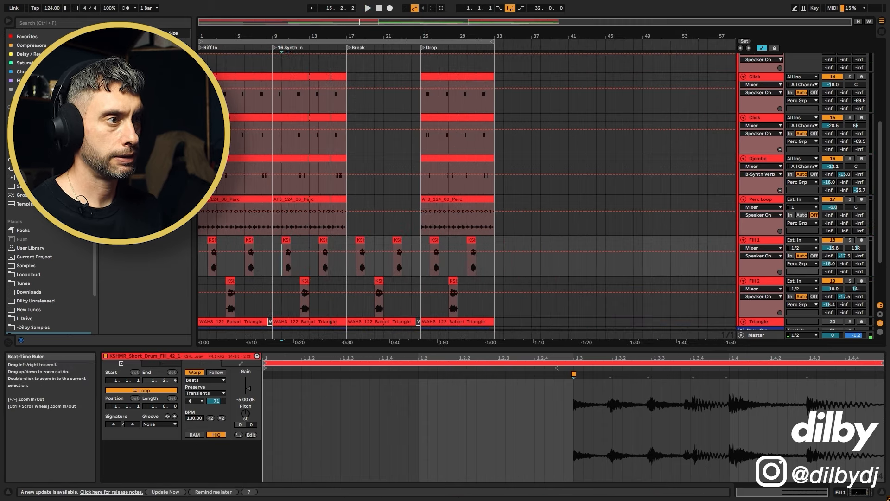
{"action": "left_click", "coordinate": [307, 322]}
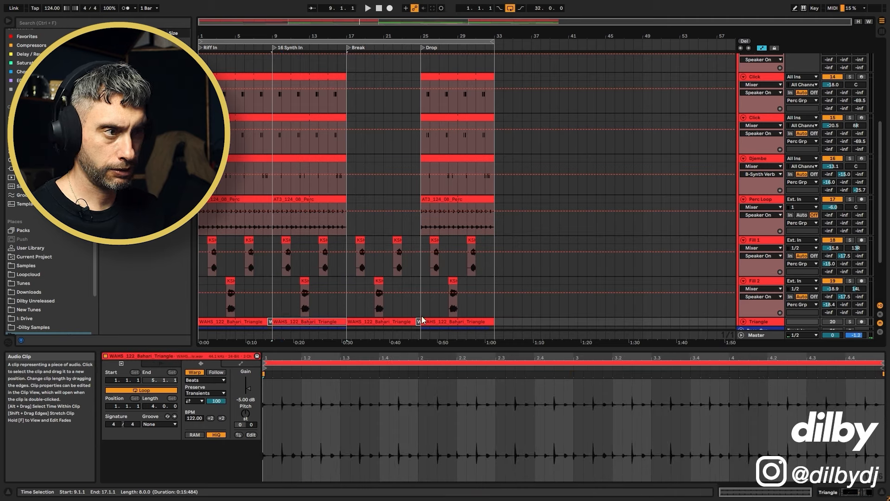
{"action": "scroll", "coordinate": [757, 315], "scroll_direction": "down", "scroll_amount": 1}
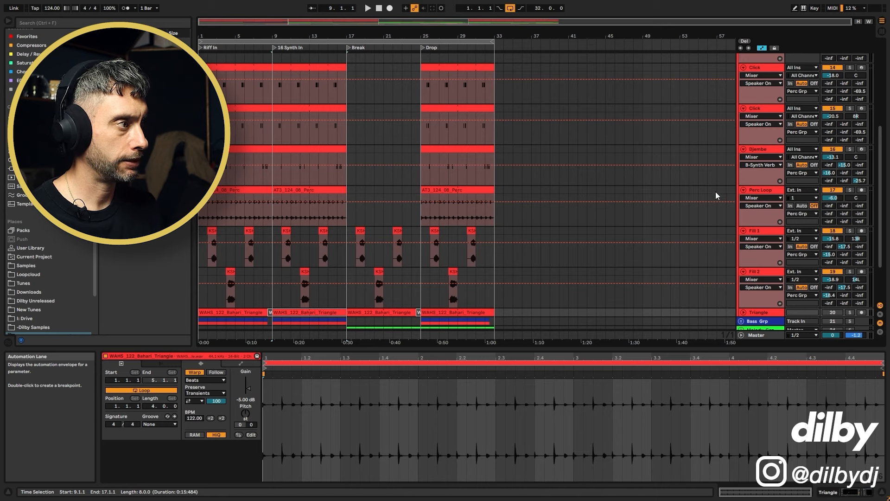
{"action": "left_click", "coordinate": [849, 312]}
{"action": "key", "text": "space"}
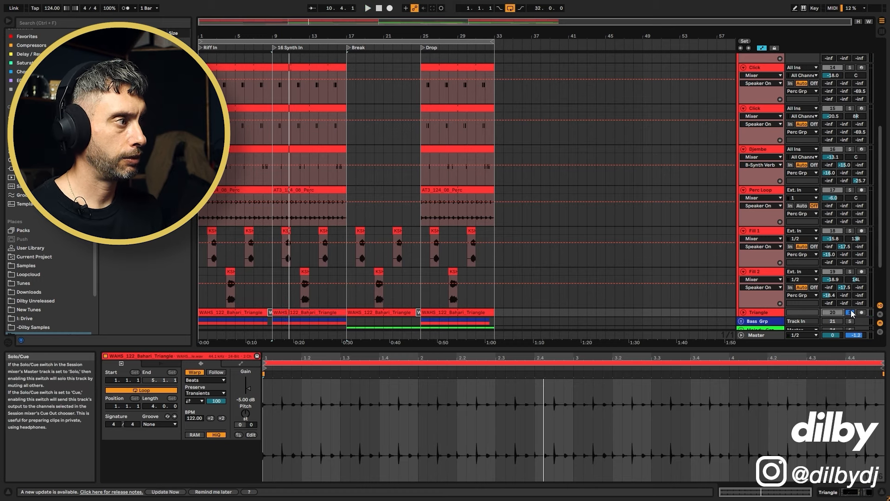
Step: Unsolo the Triangle track, play the drums from bar 9 and activate the track during playback
{"action": "left_click", "coordinate": [848, 312]}
{"action": "key", "text": "space"}
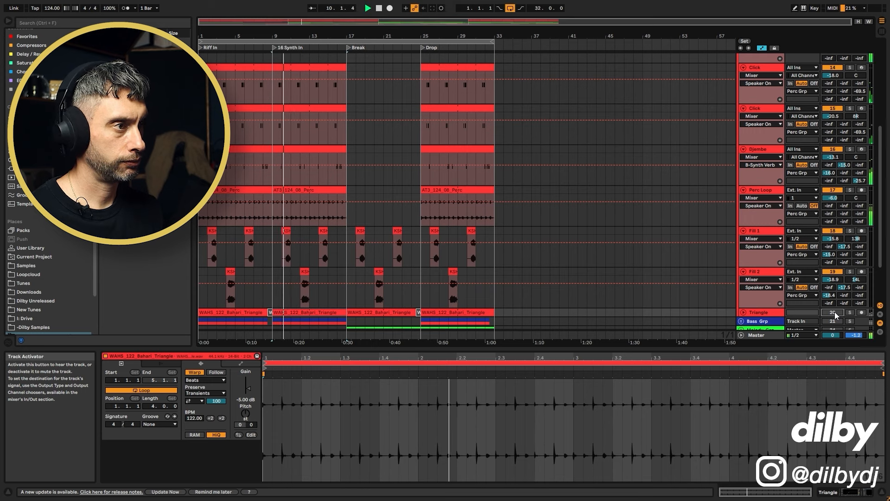
{"action": "left_click", "coordinate": [833, 313]}
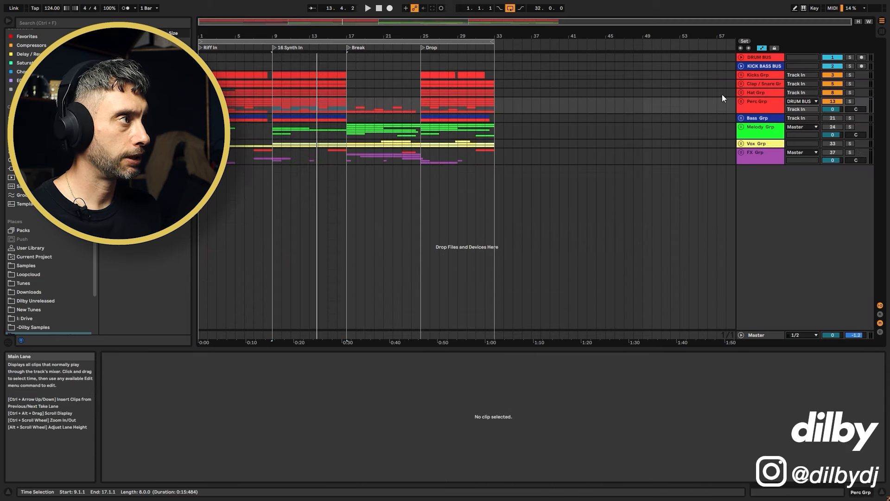
Step: Unfold the Bass Grp and open the Toms MIDI clip in the 16 Synth In section
{"action": "left_click", "coordinate": [751, 118]}
{"action": "left_click", "coordinate": [741, 117]}
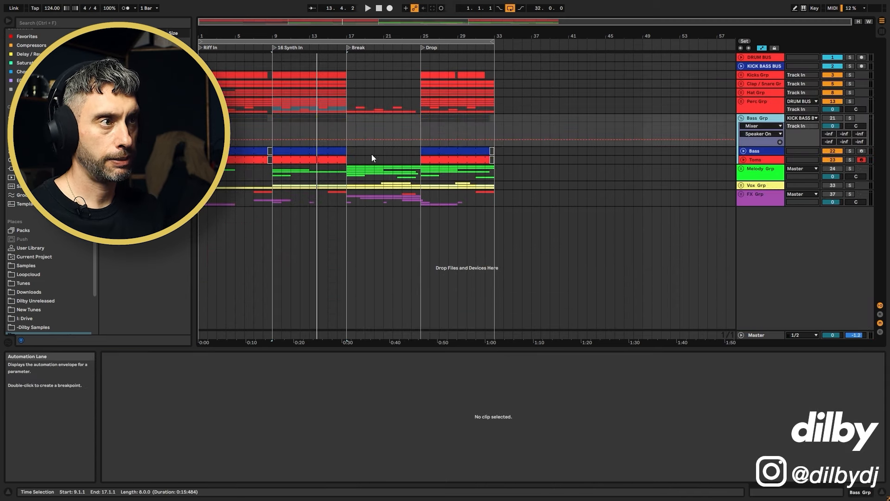
{"action": "left_click", "coordinate": [304, 159]}
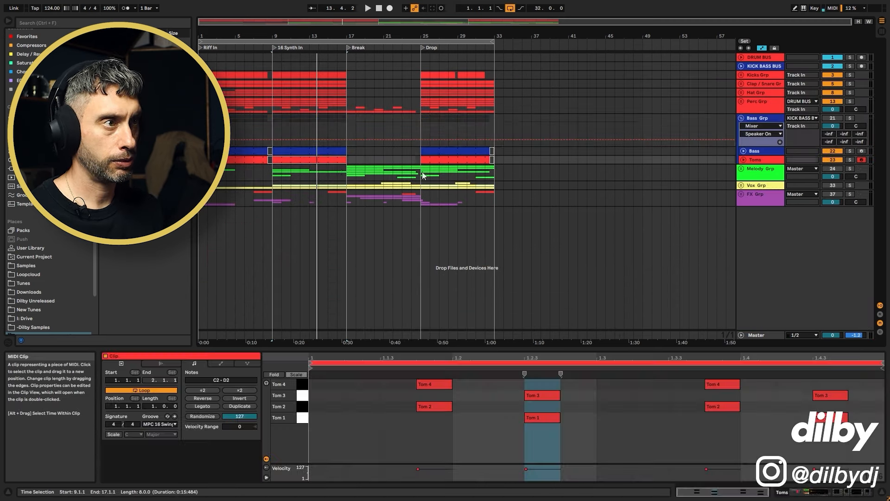
Step: Deactivate the Bass track and activate the Bass Grp so that only the Toms sound in the group
{"action": "left_click", "coordinate": [763, 159]}
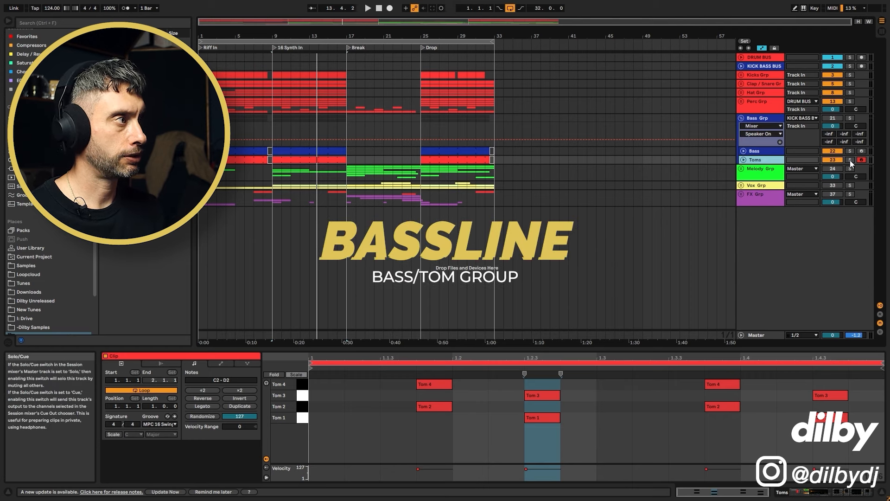
{"action": "left_click", "coordinate": [830, 152]}
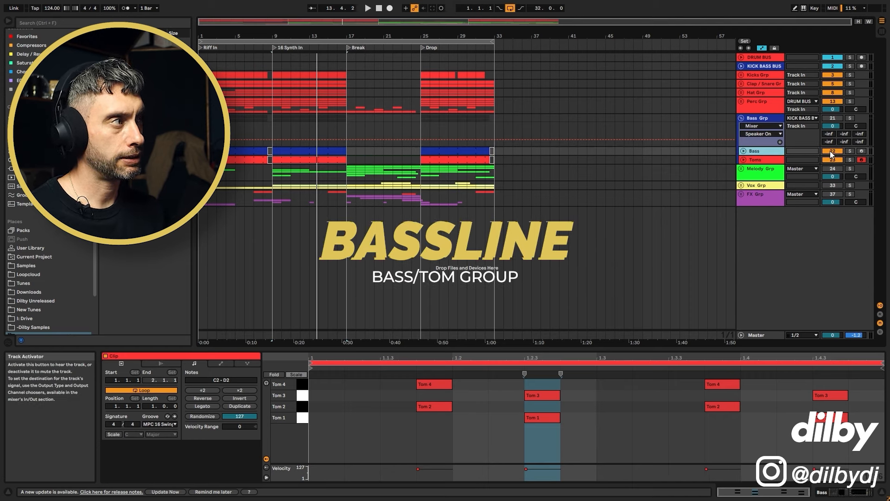
{"action": "left_click", "coordinate": [831, 119]}
Step: Examine the paired tom notes in the Toms clip and compare them with the Bass clip
{"action": "left_click", "coordinate": [302, 159]}
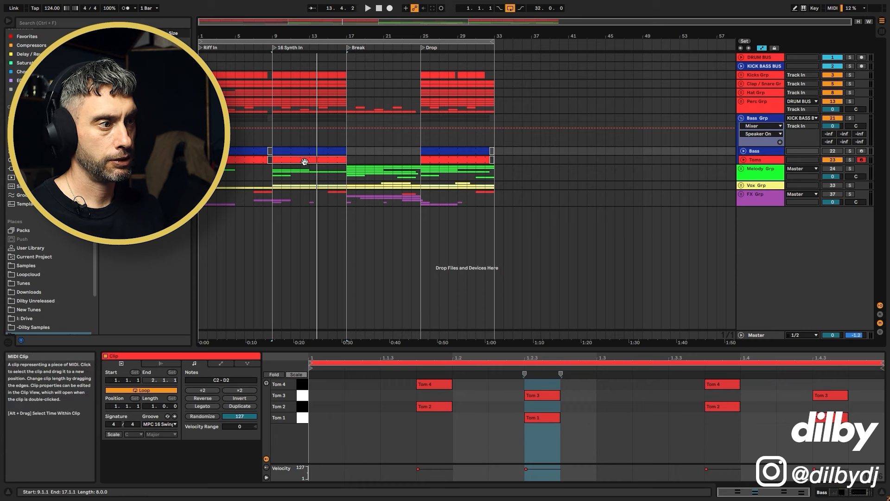
{"action": "left_click_drag", "start_coordinate": [852, 434], "coordinate": [439, 365]}
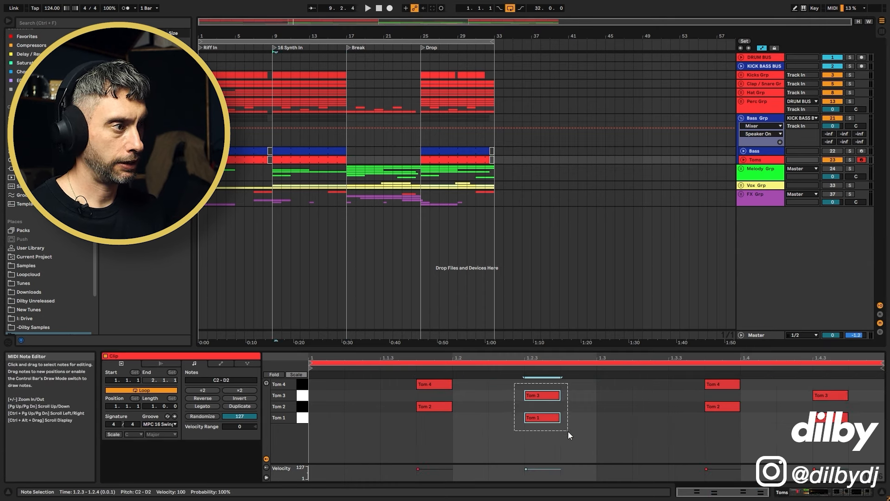
{"action": "left_click_drag", "start_coordinate": [514, 383], "coordinate": [332, 377]}
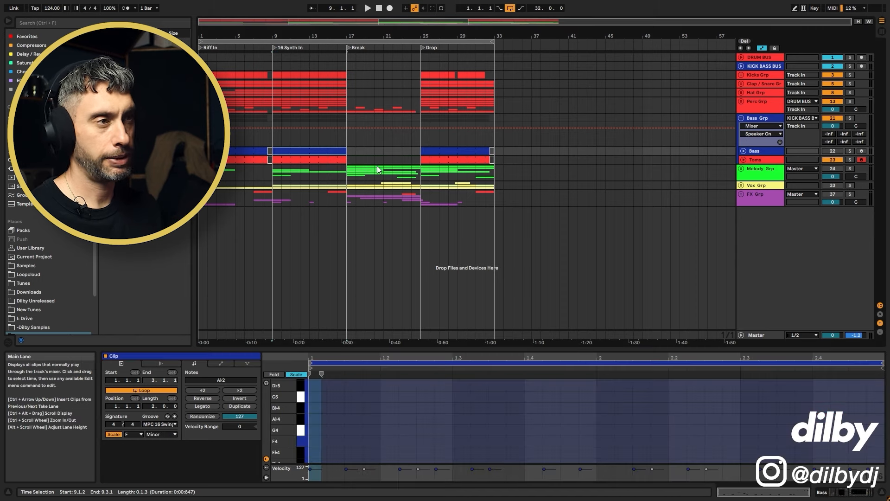
{"action": "left_click", "coordinate": [330, 160]}
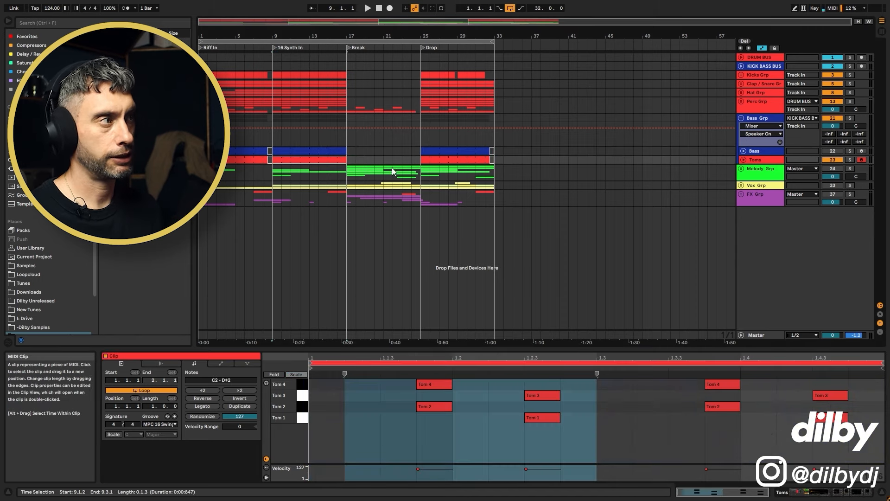
Step: Solo the Toms track and play it from bar 9
{"action": "left_click", "coordinate": [768, 163]}
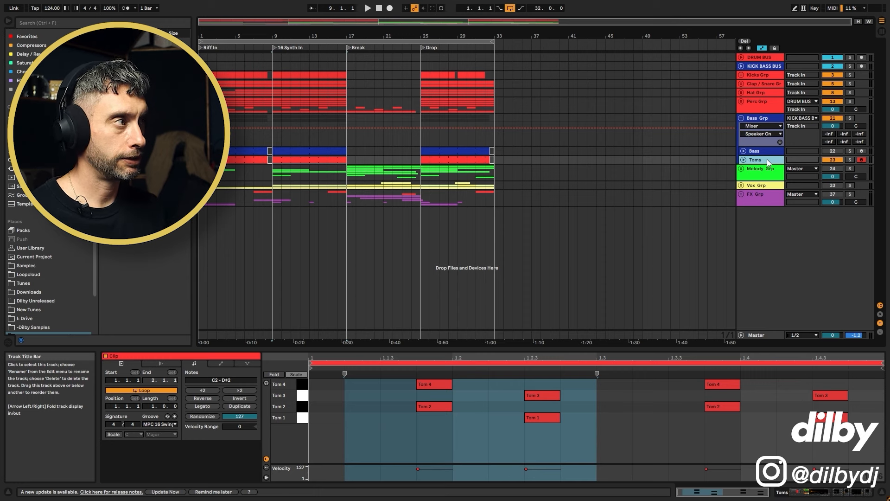
{"action": "left_click", "coordinate": [850, 160]}
{"action": "key", "text": "space"}
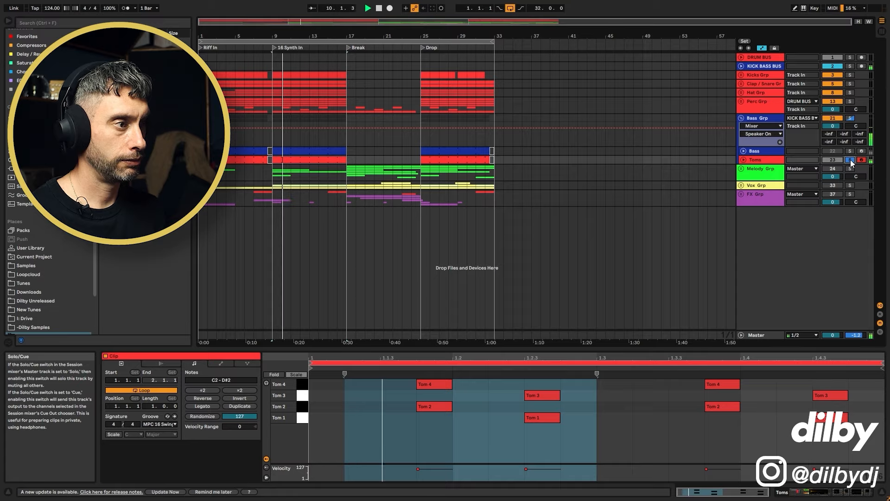
Step: Show the Toms track's device chain and compare its Drum Rack and effects with the notes in the Toms clip
{"action": "left_click", "coordinate": [828, 492]}
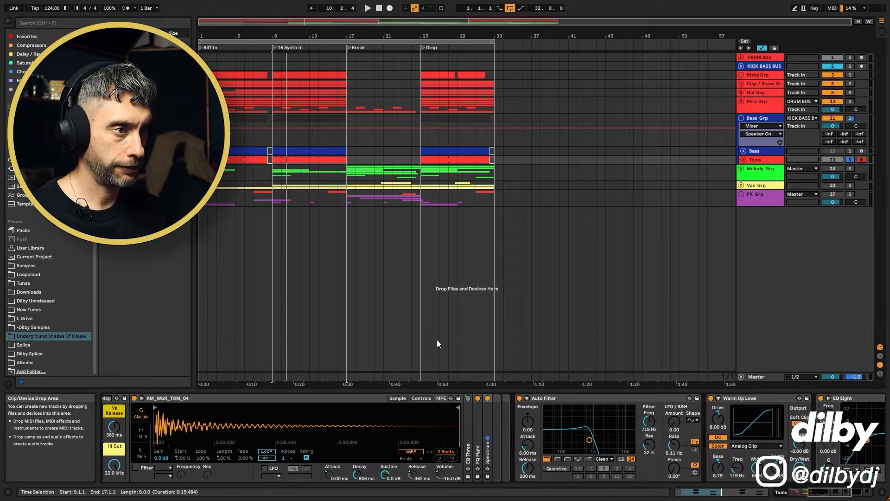
{"action": "left_click_drag", "start_coordinate": [827, 493], "coordinate": [806, 492]}
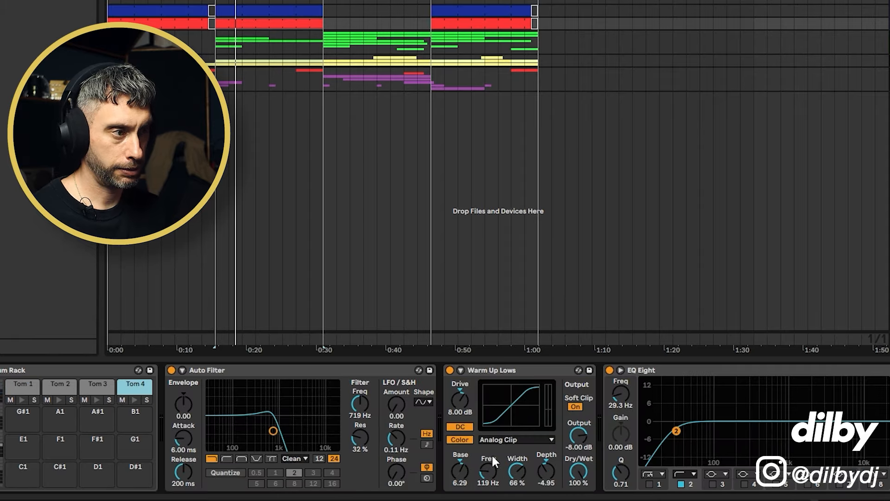
{"action": "key", "text": "shift+Tab"}
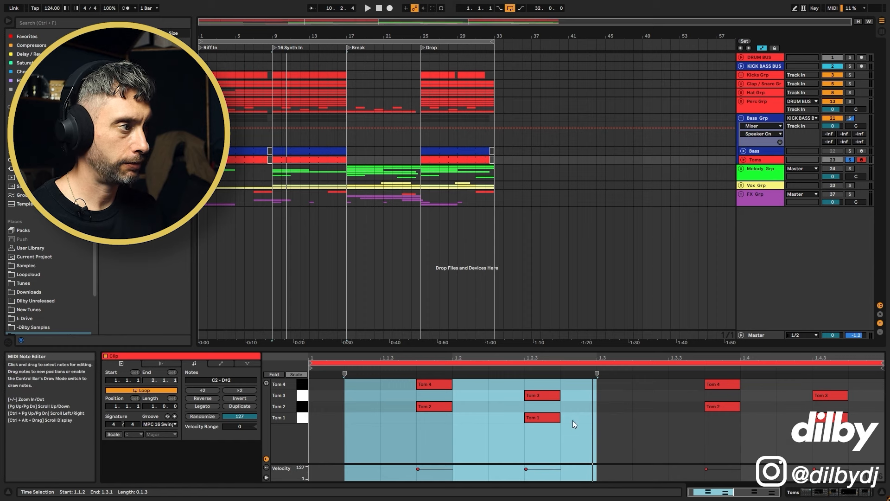
{"action": "key", "text": "shift+Tab"}
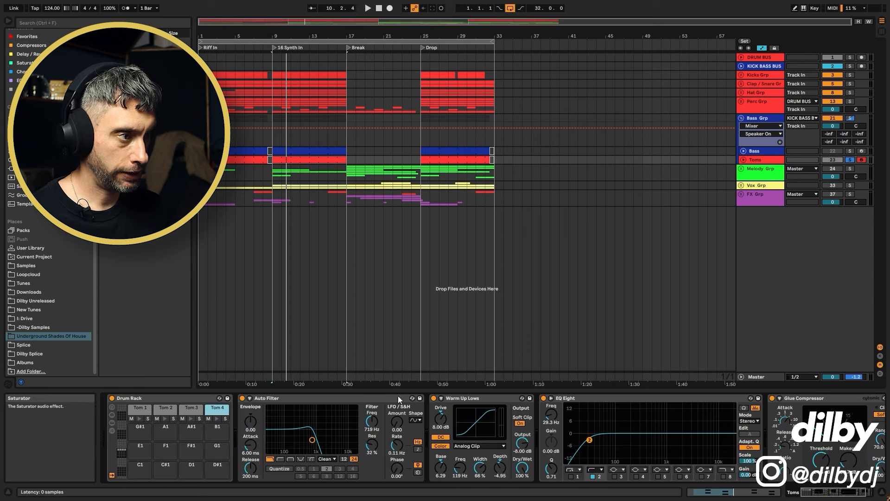
Step: Bypass the Auto Filter on the Toms track, audition the Drum Rack's tom pads without it and re-enable the filter
{"action": "left_click", "coordinate": [242, 398]}
{"action": "left_click", "coordinate": [191, 419]}
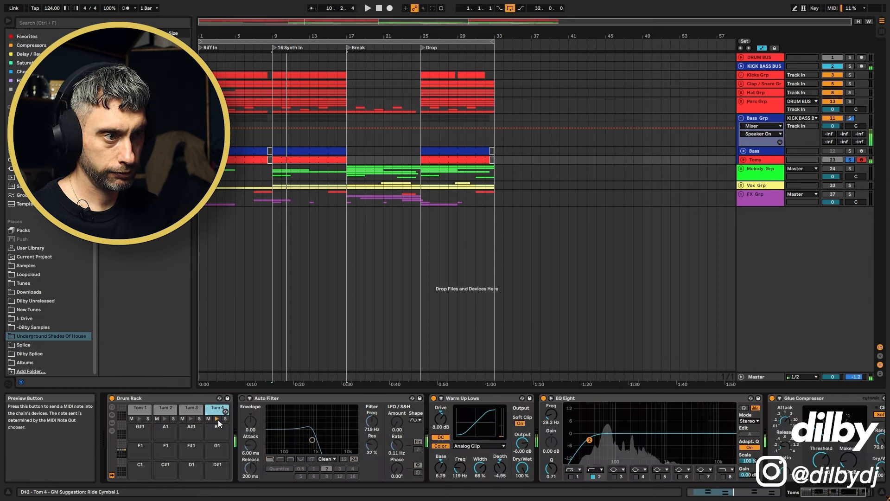
{"action": "left_click", "coordinate": [165, 418]}
{"action": "left_click", "coordinate": [140, 418]}
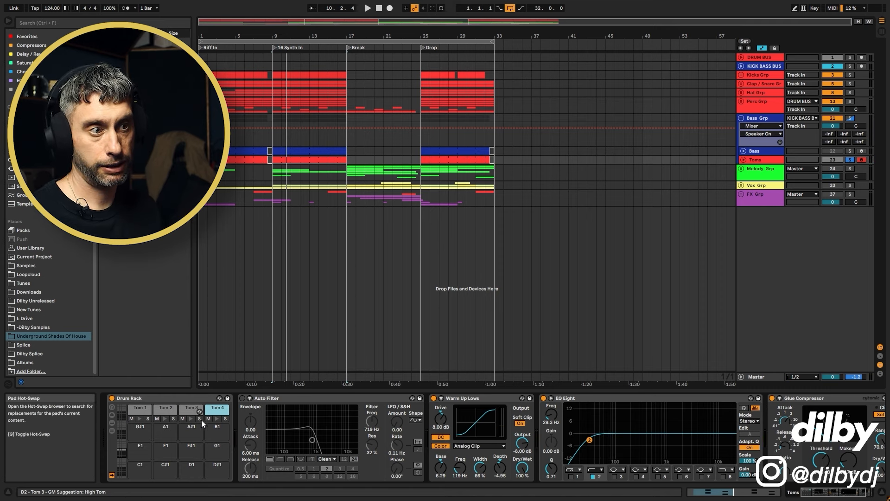
{"action": "left_click", "coordinate": [139, 416]}
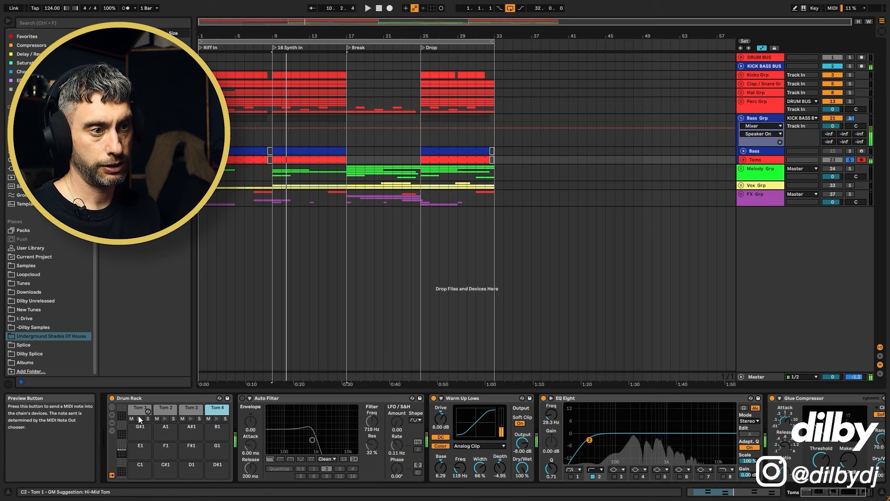
{"action": "left_click", "coordinate": [242, 398]}
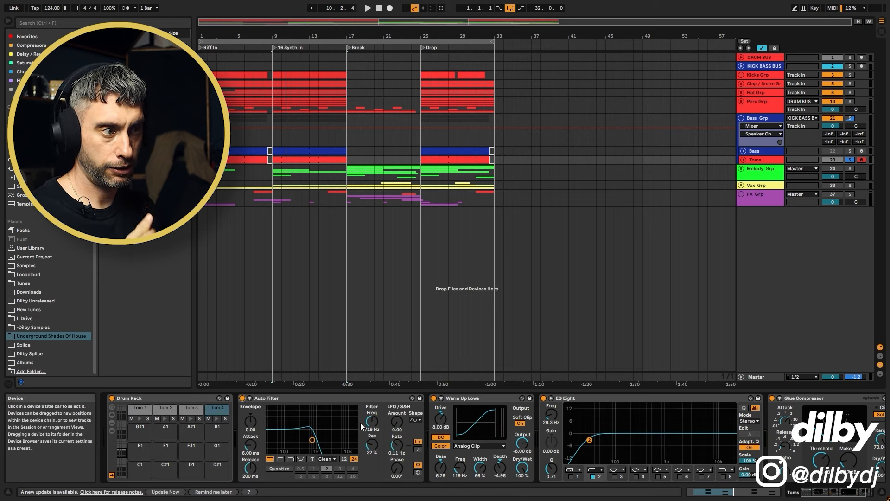
Step: Play the Toms with the Tom 1 and Tom 2 pads muted in the Drum Rack, and unmute both pads
{"action": "left_click", "coordinate": [275, 399]}
{"action": "key", "text": "space"}
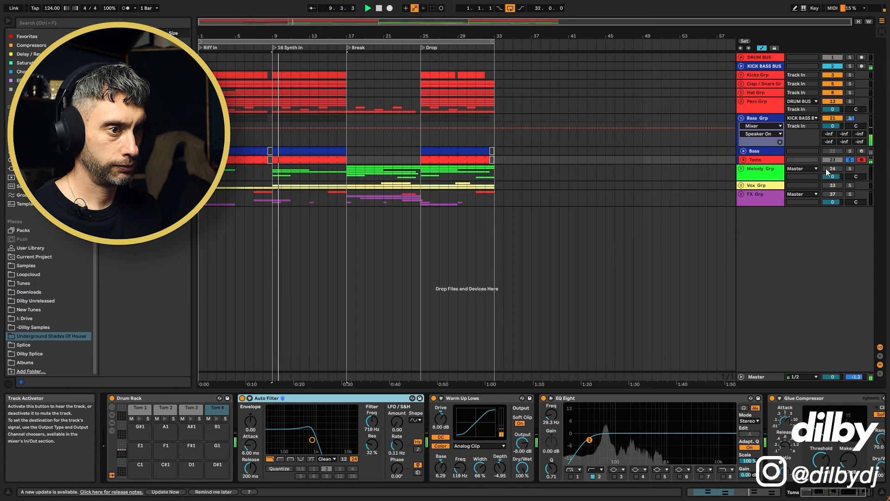
{"action": "key", "text": "space"}
{"action": "left_click", "coordinate": [158, 418]}
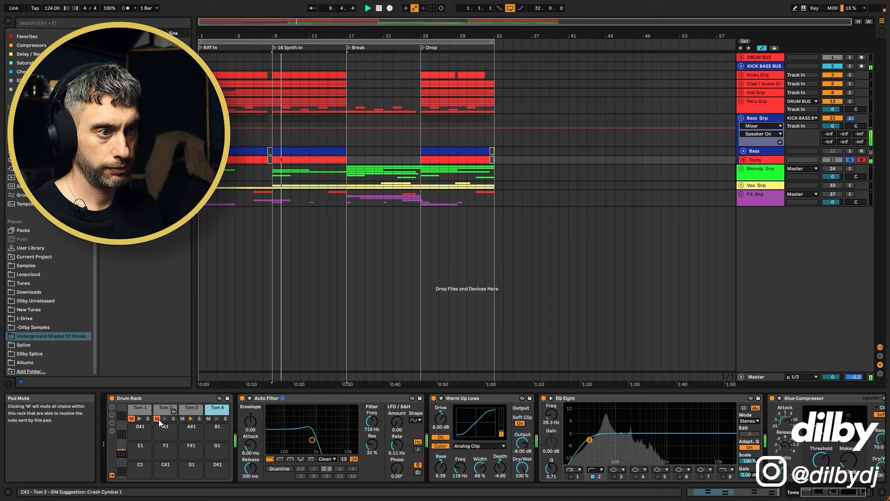
{"action": "left_click", "coordinate": [159, 419]}
{"action": "left_click", "coordinate": [132, 419]}
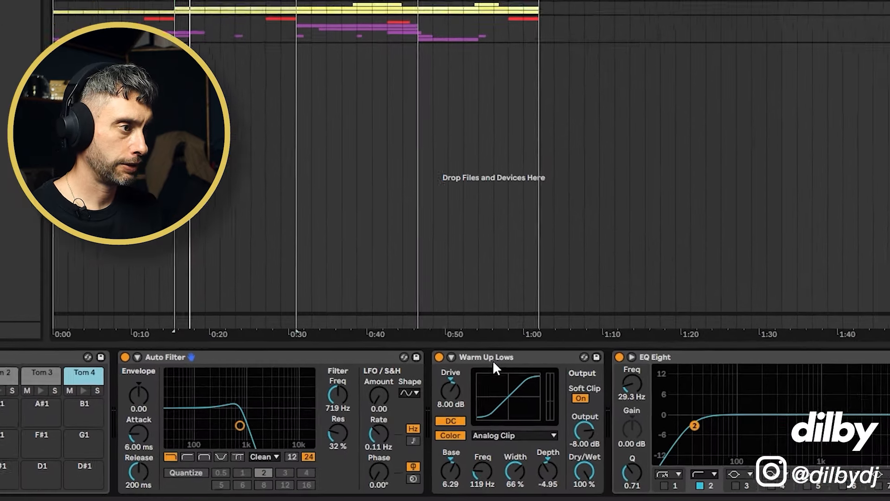
Step: Compare the toms with the Warm Up Lows saturator bypassed and re-enabled
{"action": "left_click", "coordinate": [445, 353]}
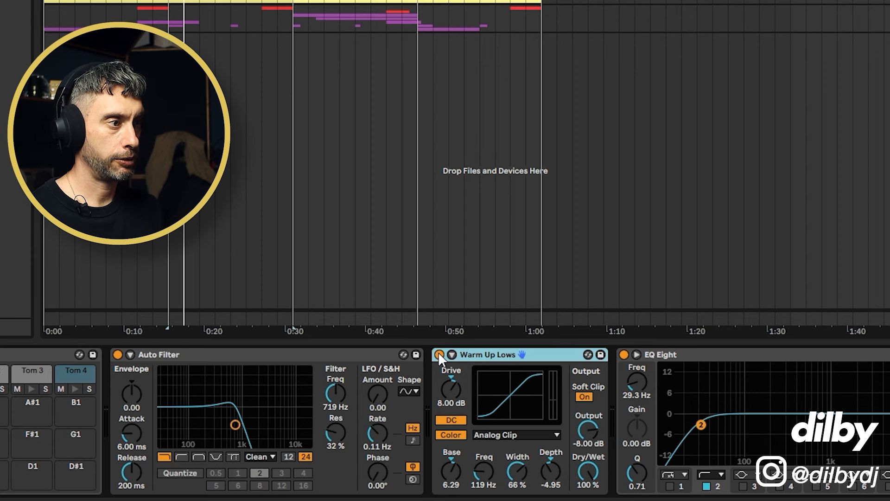
{"action": "left_click", "coordinate": [439, 355]}
{"action": "key", "text": "space"}
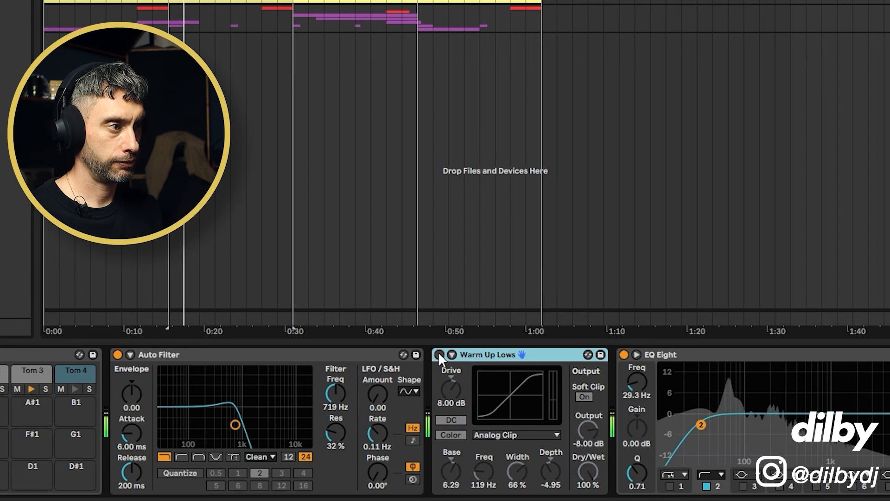
{"action": "left_click", "coordinate": [439, 354]}
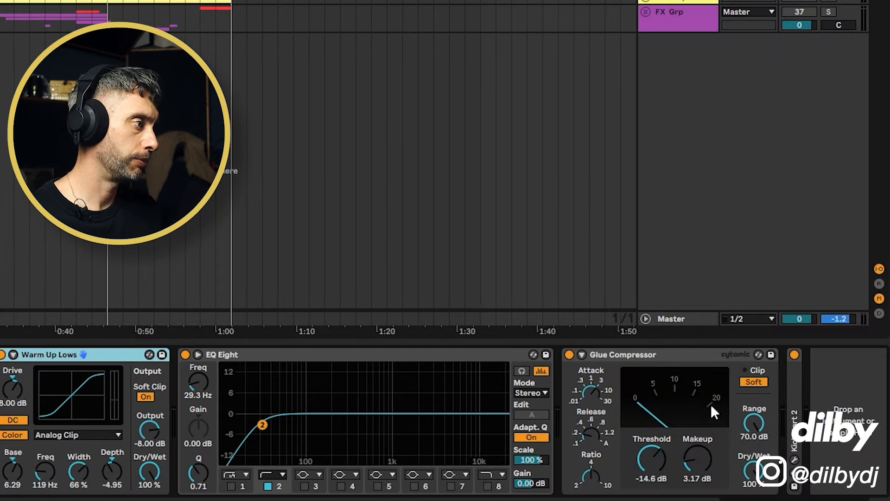
Step: Open the Kickstart 2 plug-in on the Toms track, examine its ducking curve and mix setting, and close it
{"action": "left_click", "coordinate": [795, 460]}
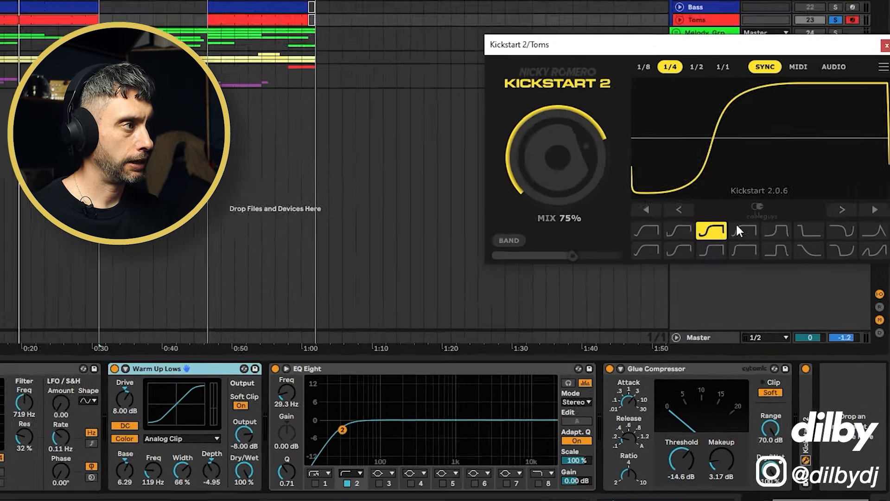
{"action": "left_click_drag", "start_coordinate": [740, 177], "coordinate": [569, 164]}
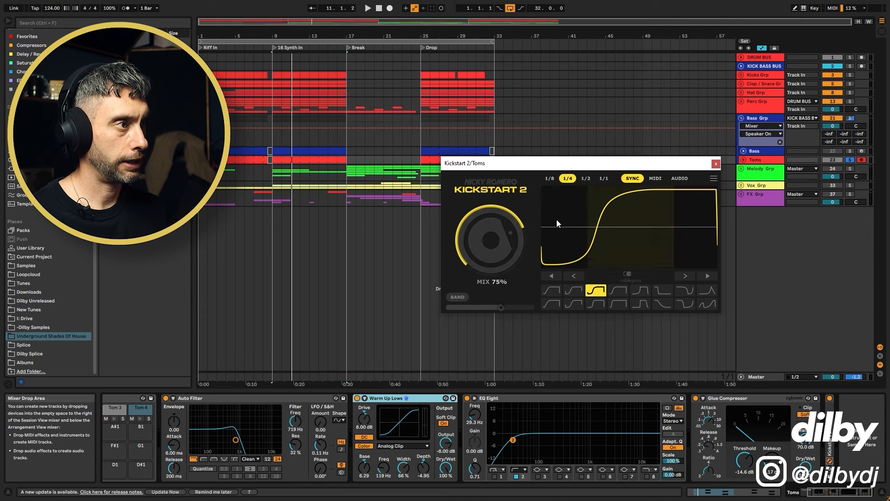
{"action": "left_click", "coordinate": [715, 164]}
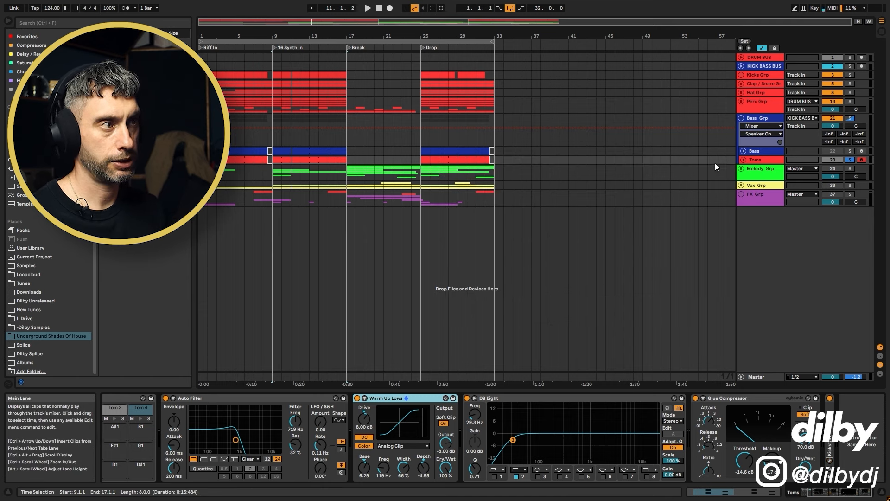
Step: Unsolo the Toms track and play the full arrangement
{"action": "left_click", "coordinate": [849, 159]}
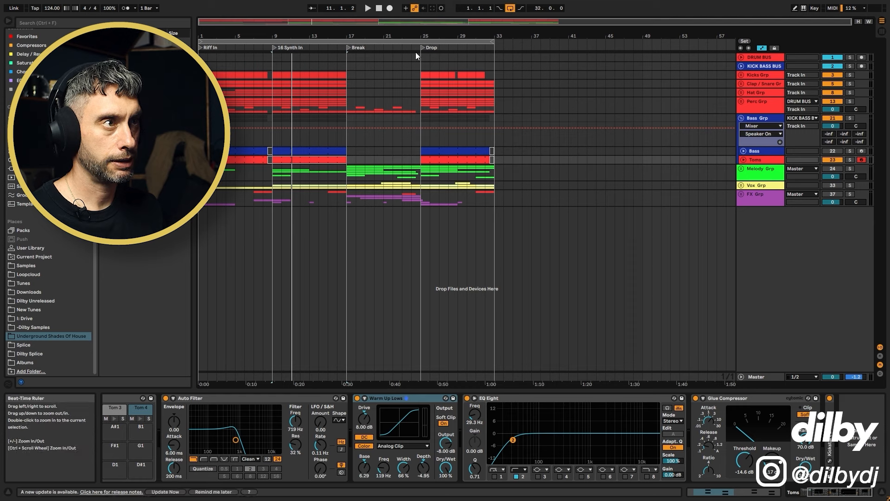
{"action": "key", "text": "space"}
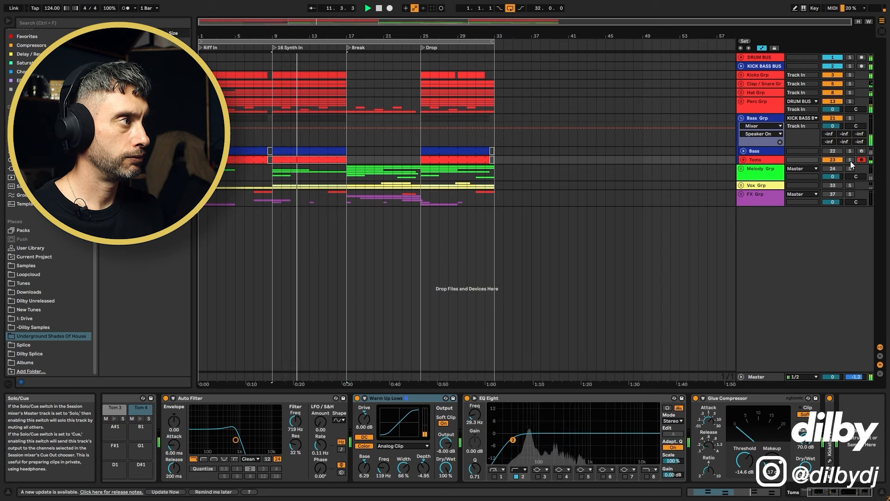
{"action": "key", "text": "space"}
Step: Solo the KICK BASS BUS and play it, adding the Clap / Snare Grp to the solo
{"action": "left_click", "coordinate": [853, 66]}
{"action": "key", "text": "space"}
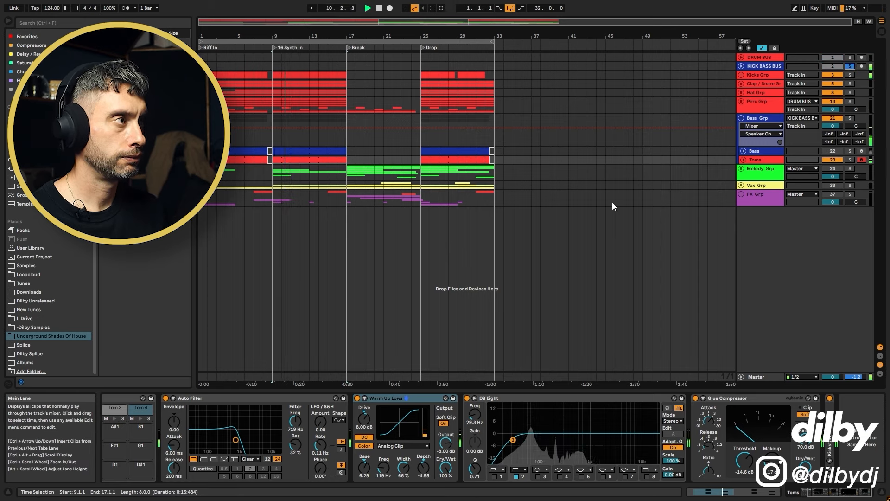
{"action": "left_click", "coordinate": [850, 83]}
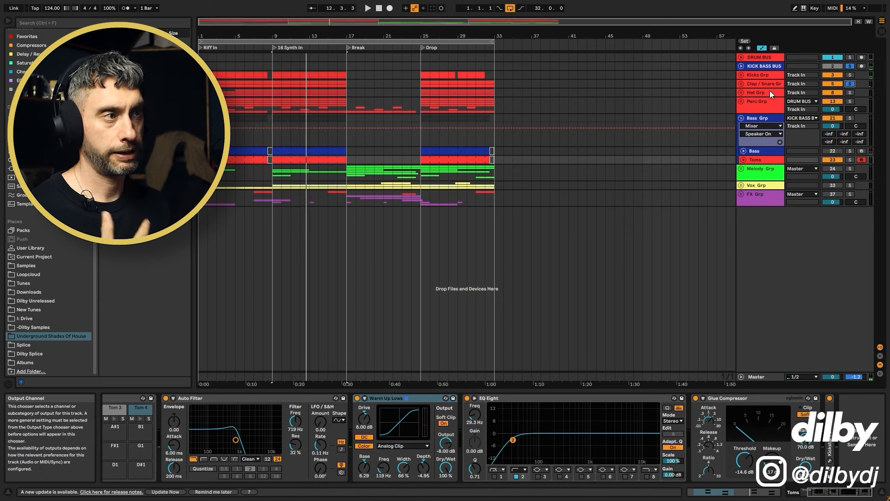
Step: Activate the Bass track and open its Vital synth from the device chain
{"action": "double_click", "coordinate": [339, 151]}
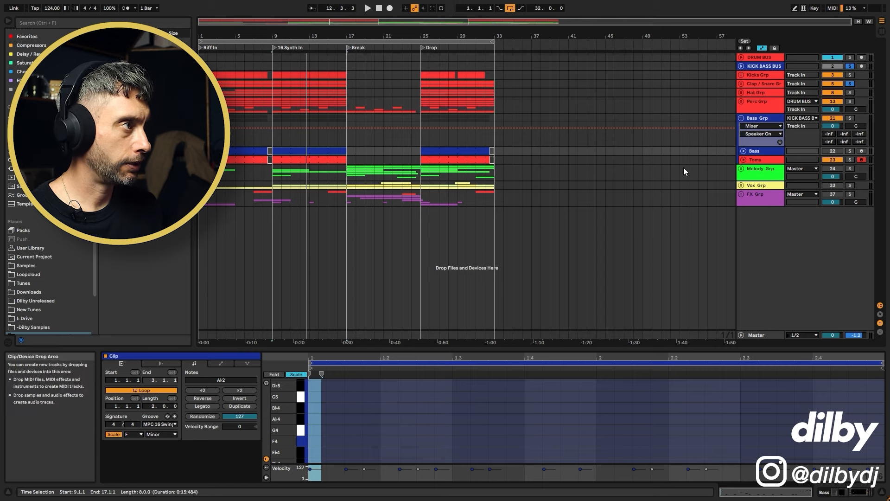
{"action": "left_click", "coordinate": [832, 151]}
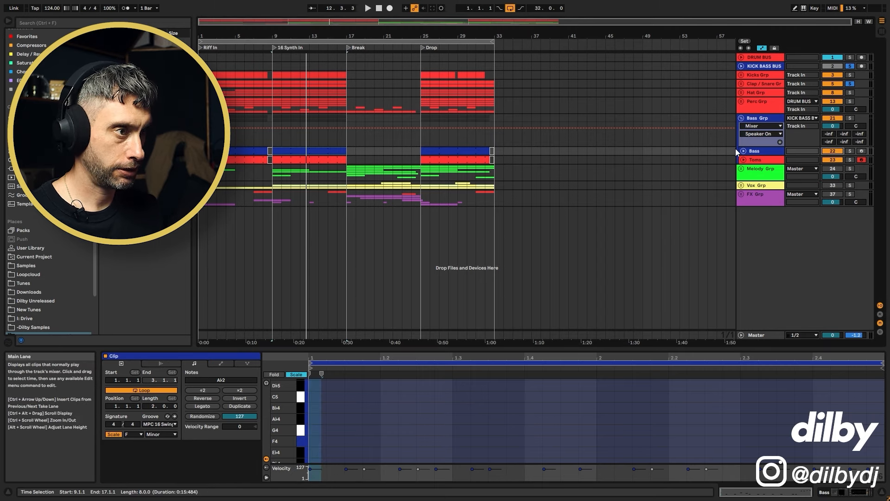
{"action": "double_click", "coordinate": [752, 151]}
{"action": "left_click", "coordinate": [210, 398]}
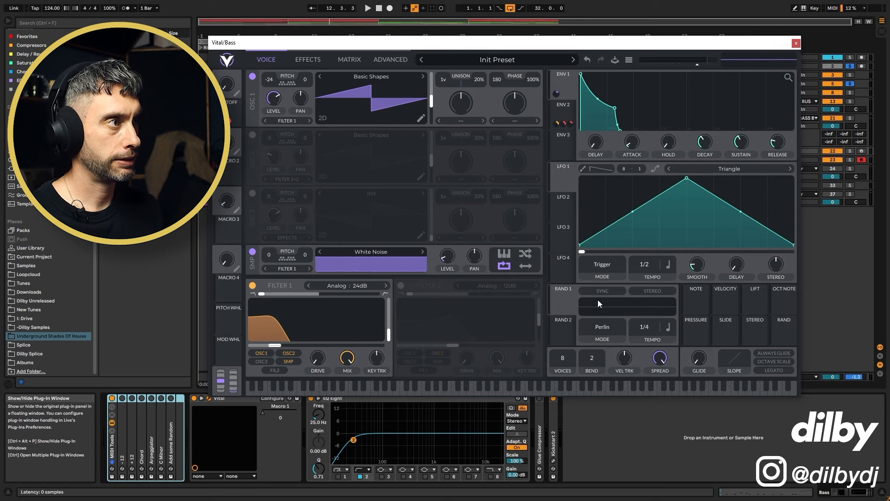
Step: Examine Vital's distortion effect, its ENV 2 modulation and the voice settings, and close the synth window
{"action": "left_click", "coordinate": [308, 60]}
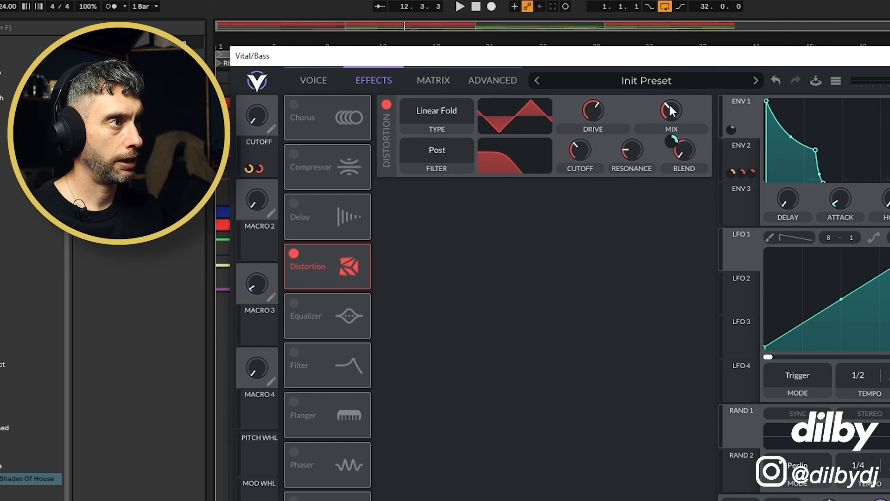
{"action": "left_click", "coordinate": [746, 157]}
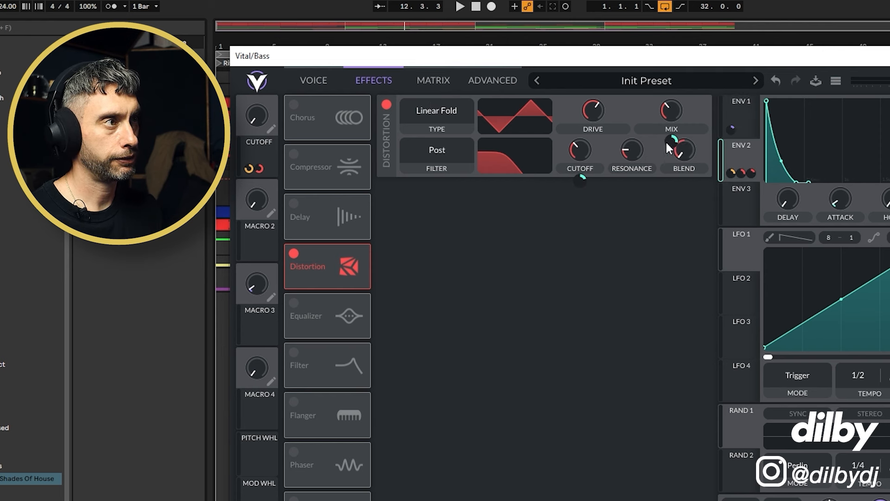
{"action": "left_click", "coordinate": [320, 80]}
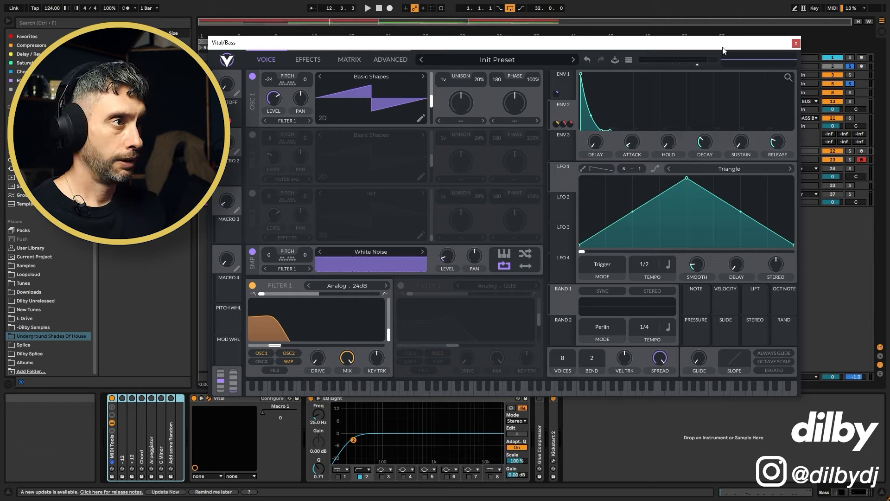
{"action": "left_click", "coordinate": [796, 44]}
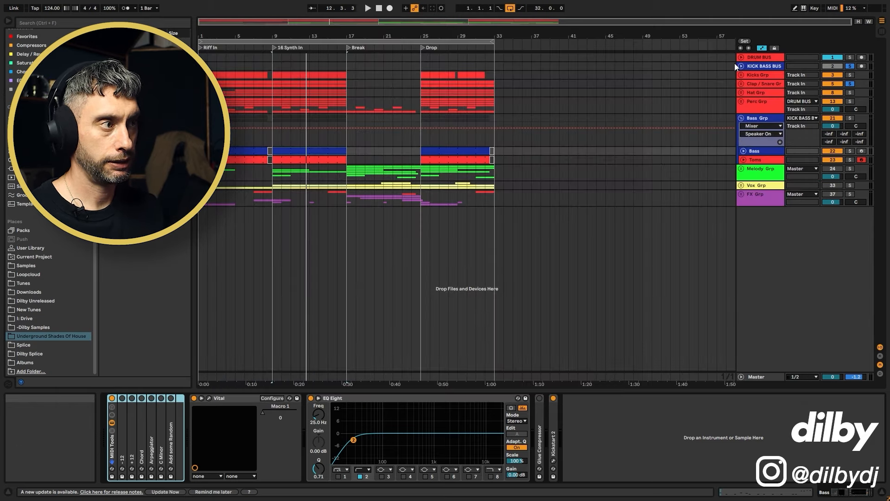
Step: Solo the Bass track and play it from bar 9
{"action": "left_click", "coordinate": [318, 149]}
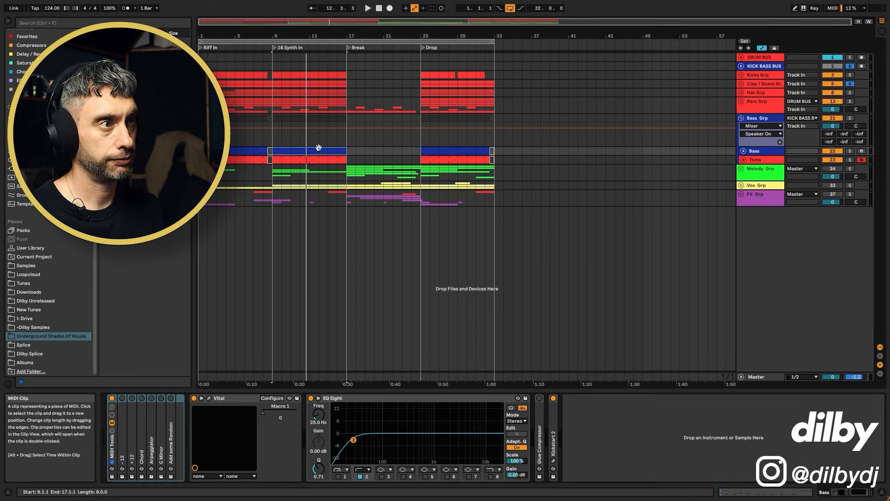
{"action": "left_click", "coordinate": [767, 152]}
{"action": "left_click", "coordinate": [850, 150]}
{"action": "key", "text": "space"}
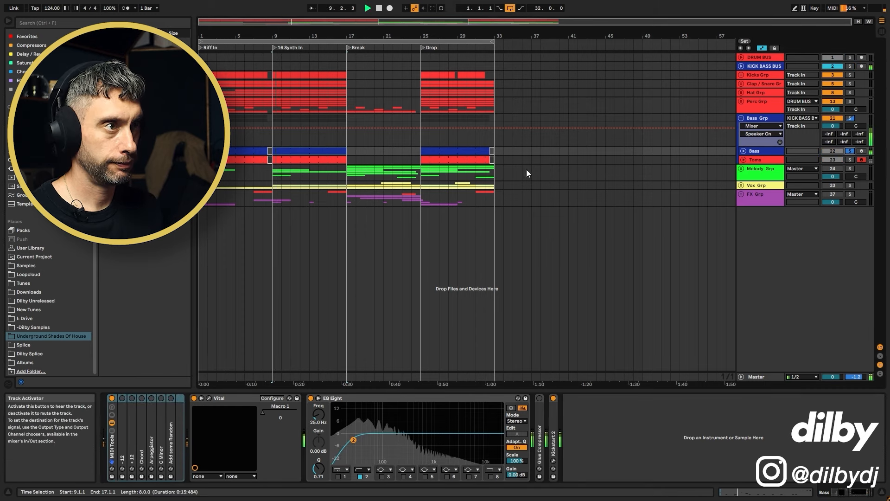
Step: Open the Bass clip in the 16 Synth In section and examine its notes around F2
{"action": "double_click", "coordinate": [299, 152]}
{"action": "scroll", "coordinate": [479, 398], "scroll_direction": "down", "scroll_amount": 5}
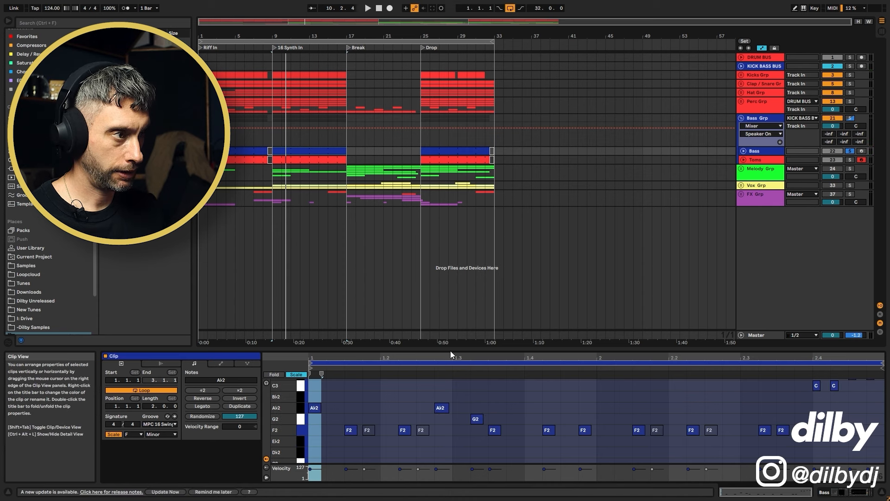
{"action": "left_click_drag", "start_coordinate": [454, 356], "coordinate": [454, 357]}
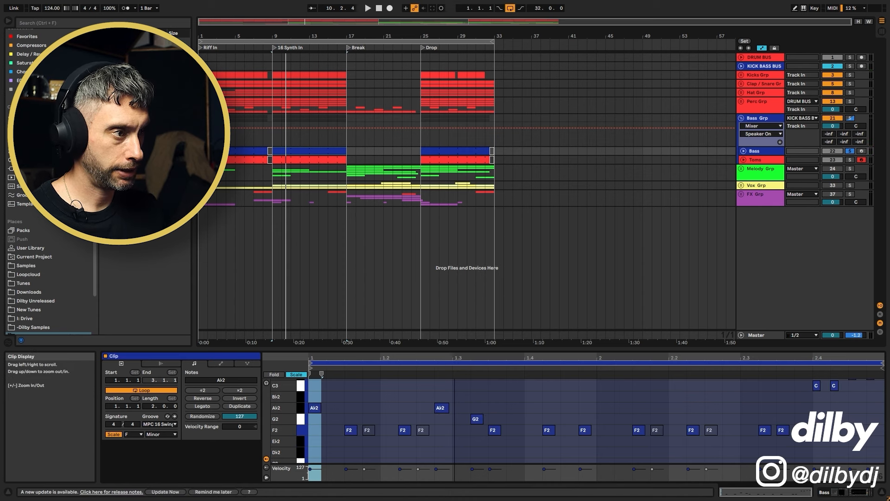
Step: Delete the deactivated F2 notes from the Bass clip
{"action": "key", "text": "space"}
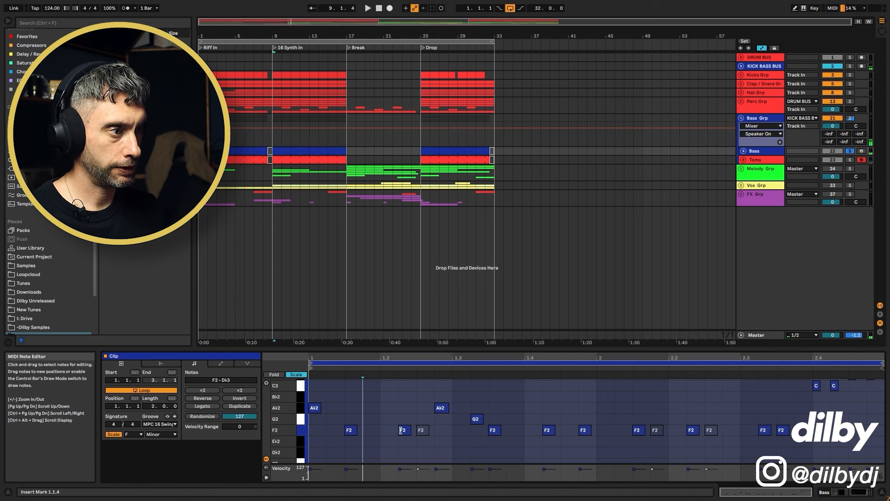
{"action": "left_click", "coordinate": [421, 431]}
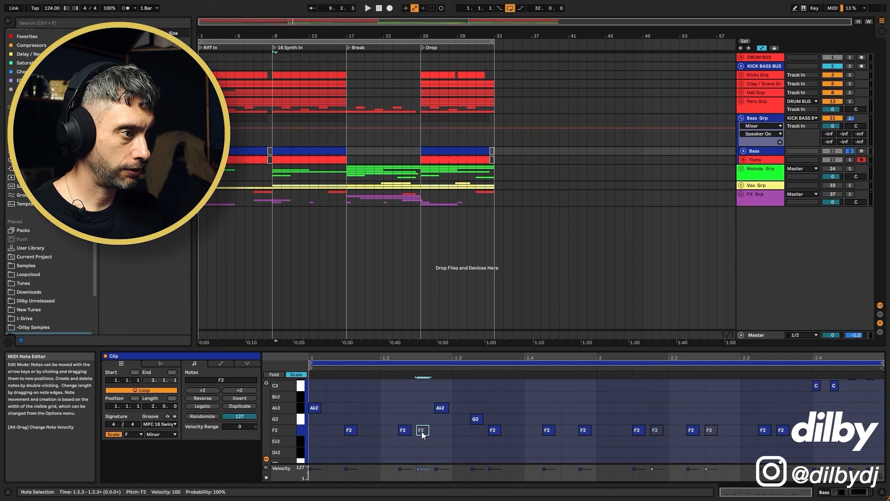
{"action": "key", "text": "Delete"}
{"action": "left_click", "coordinate": [657, 431]}
{"action": "key", "text": "Delete"}
{"action": "left_click", "coordinate": [711, 432]}
{"action": "key", "text": "Delete"}
{"action": "scroll", "coordinate": [767, 412], "scroll_direction": "up", "scroll_amount": 2}
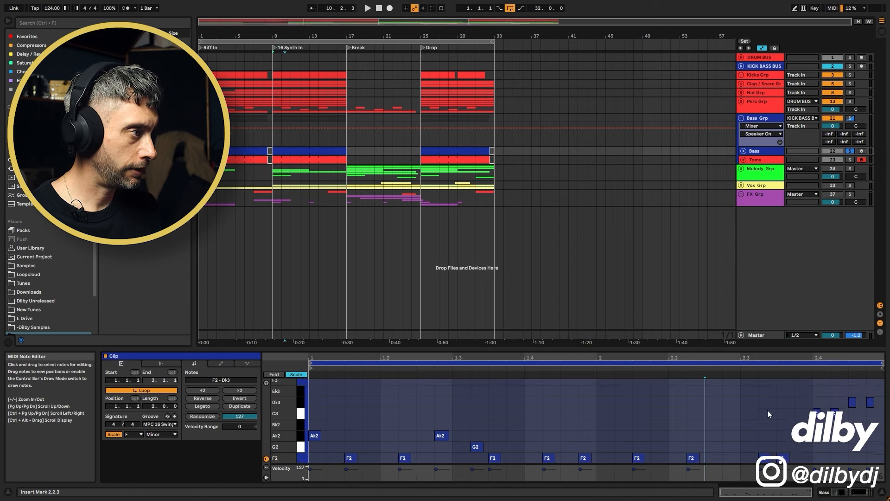
Step: Show the 16 Synth In Bass and Toms clips together in an enlarged note editor and compare their patterns around bar 10
{"action": "scroll", "coordinate": [766, 410], "scroll_direction": "down", "scroll_amount": 1}
{"action": "left_click", "coordinate": [350, 450]}
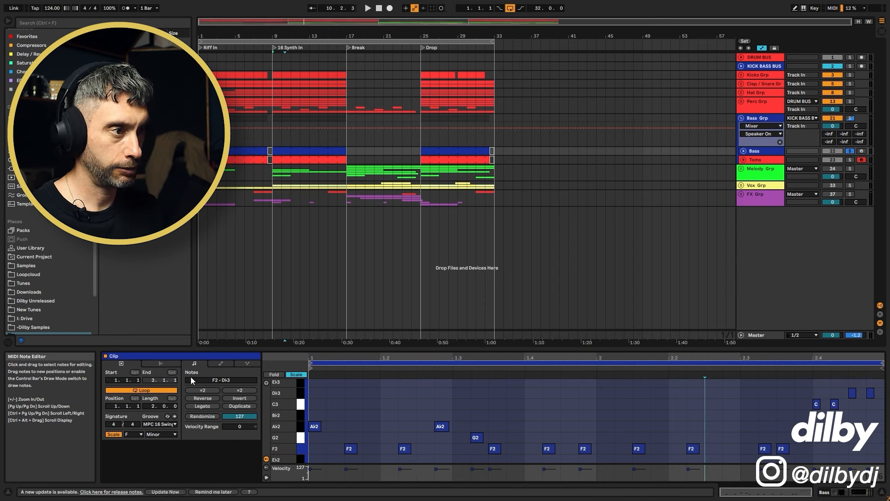
{"action": "left_click", "coordinate": [310, 159], "text": "shift"}
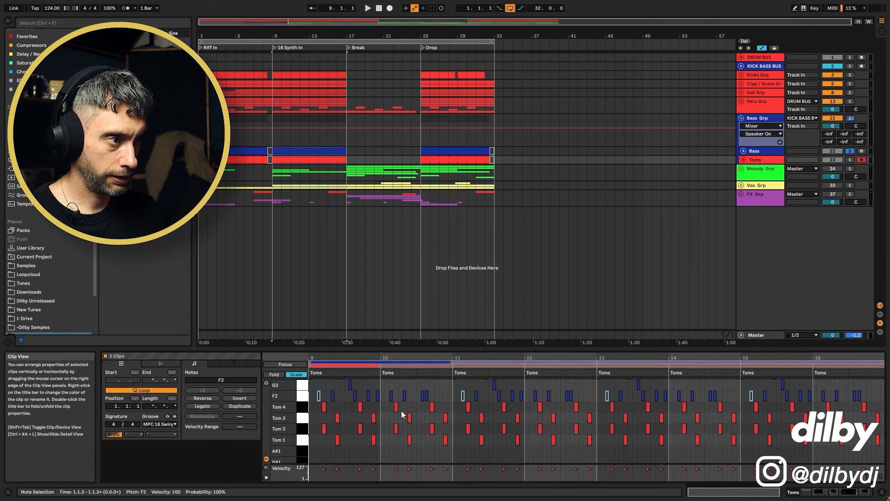
{"action": "left_click_drag", "start_coordinate": [396, 365], "coordinate": [509, 426]}
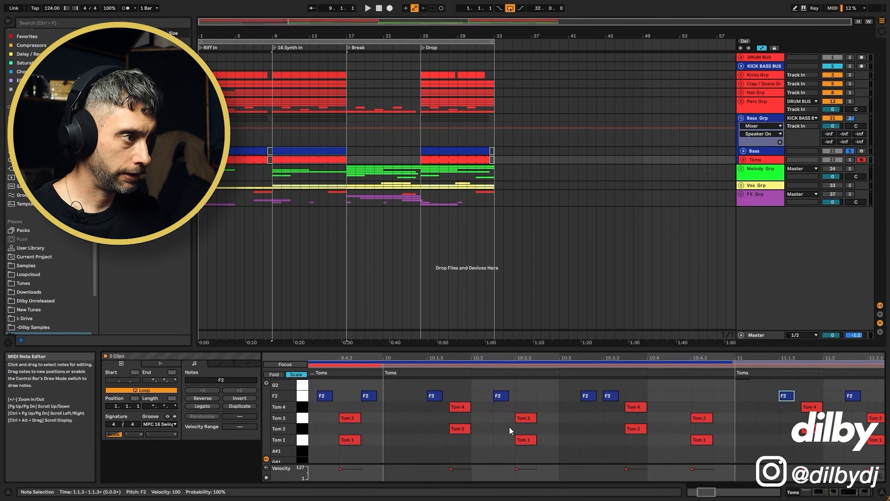
{"action": "left_click_drag", "start_coordinate": [511, 348], "coordinate": [513, 239]}
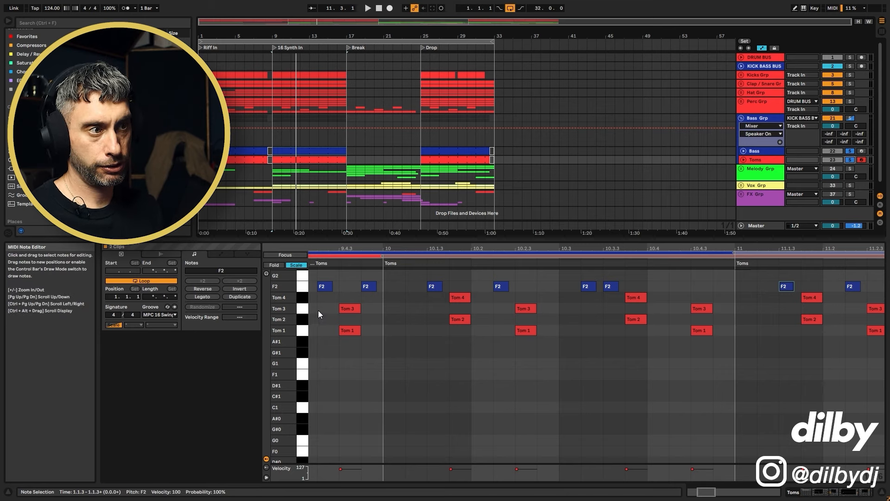
Step: Make the Bass clip the editable one and compare its notes with the tom hits across bars 9 to 13
{"action": "left_click", "coordinate": [325, 288]}
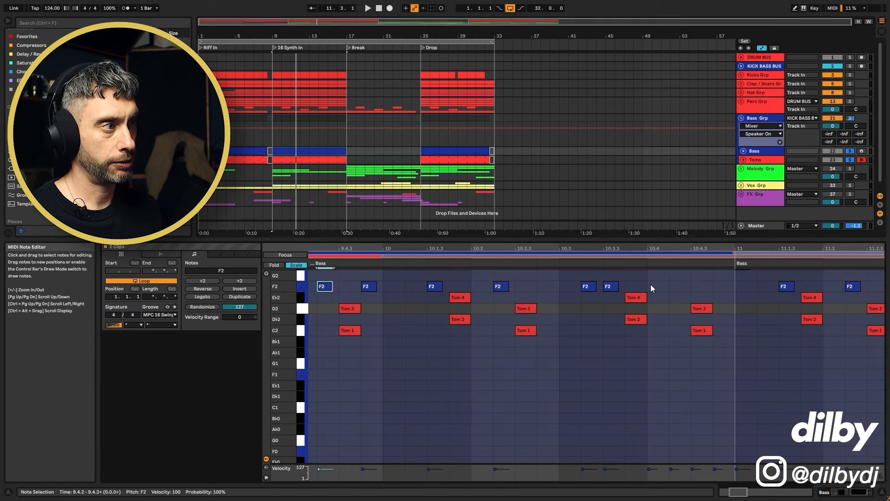
{"action": "left_click_drag", "start_coordinate": [645, 250], "coordinate": [543, 212]}
{"action": "scroll", "coordinate": [418, 290], "scroll_direction": "up", "scroll_amount": 1}
Step: Solo the KICK BASS BUS and listen to the kick with the bass group
{"action": "left_click", "coordinate": [849, 65]}
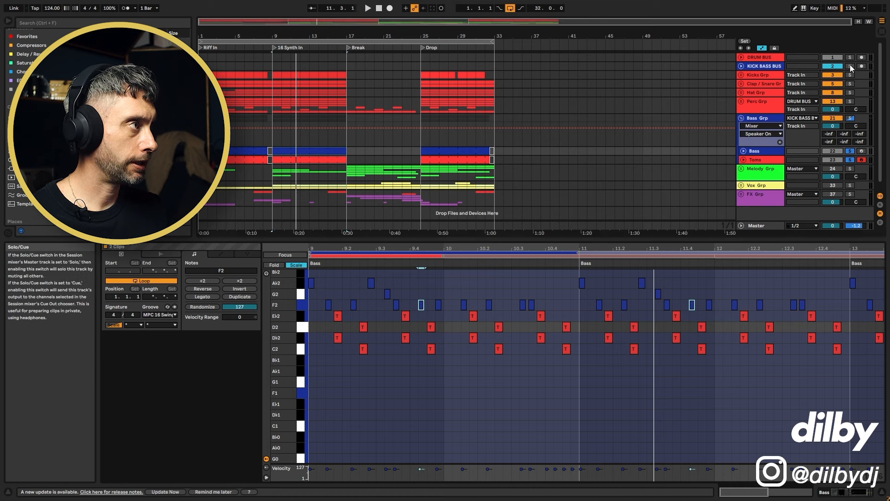
{"action": "key", "text": "space"}
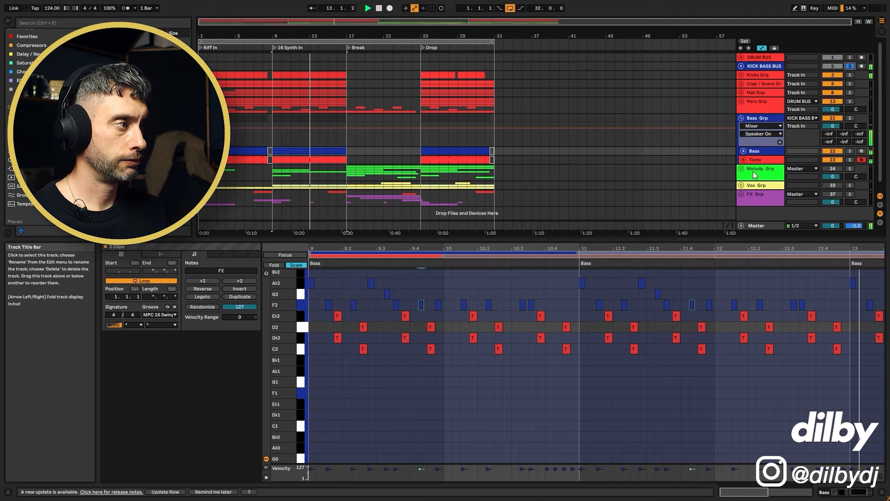
Step: Open the Toms clip in the 16 Synth In section and play the drums and bass together from bar 9
{"action": "left_click", "coordinate": [285, 160]}
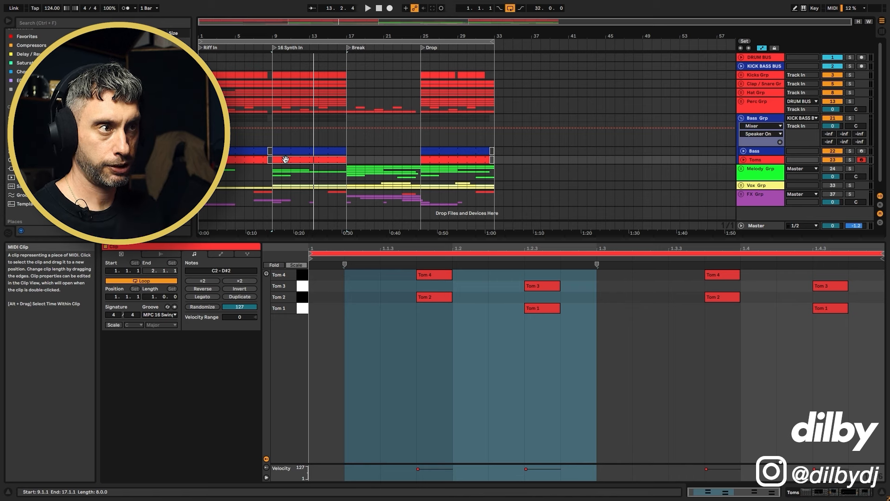
{"action": "left_click", "coordinate": [740, 153]}
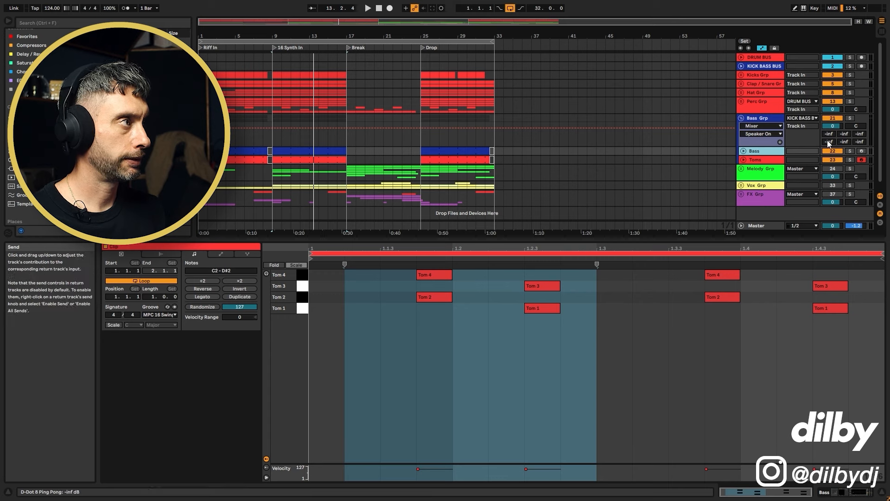
{"action": "key", "text": "space"}
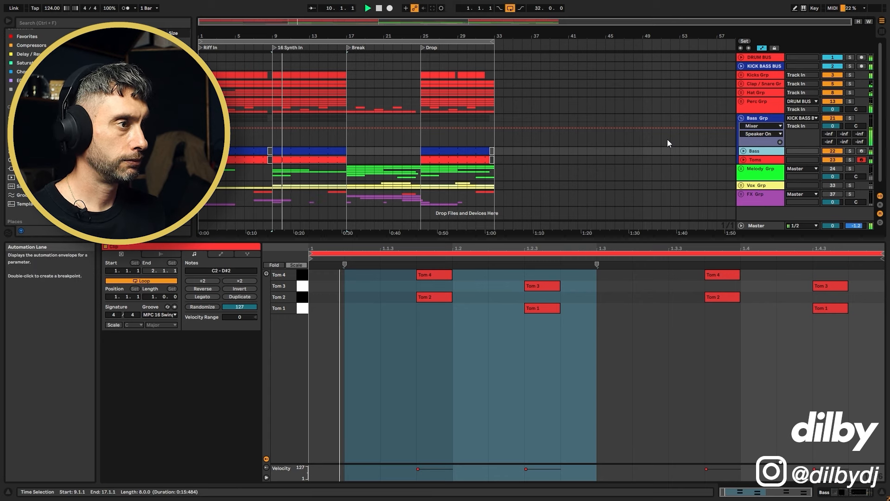
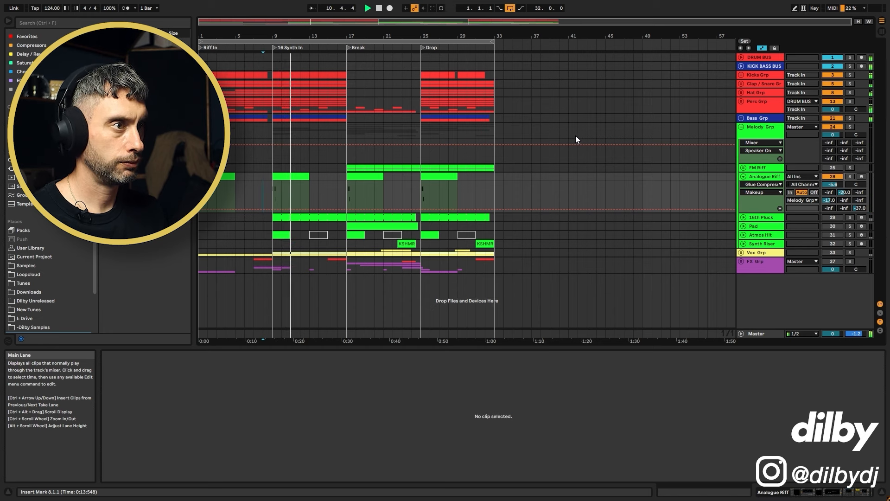
Step: Stop playback, select bar 9 on the Analogue Riff track and examine its Mini V3 synth with the Dirty Taurus preset
{"action": "key", "text": "space"}
{"action": "left_click", "coordinate": [283, 189]}
{"action": "left_click_drag", "start_coordinate": [283, 189], "coordinate": [271, 188]}
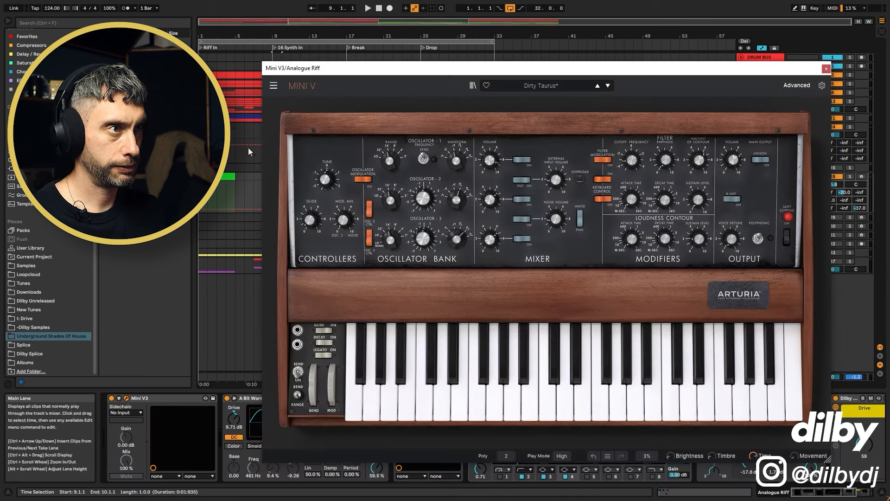
{"action": "left_click_drag", "start_coordinate": [369, 69], "coordinate": [358, 70]}
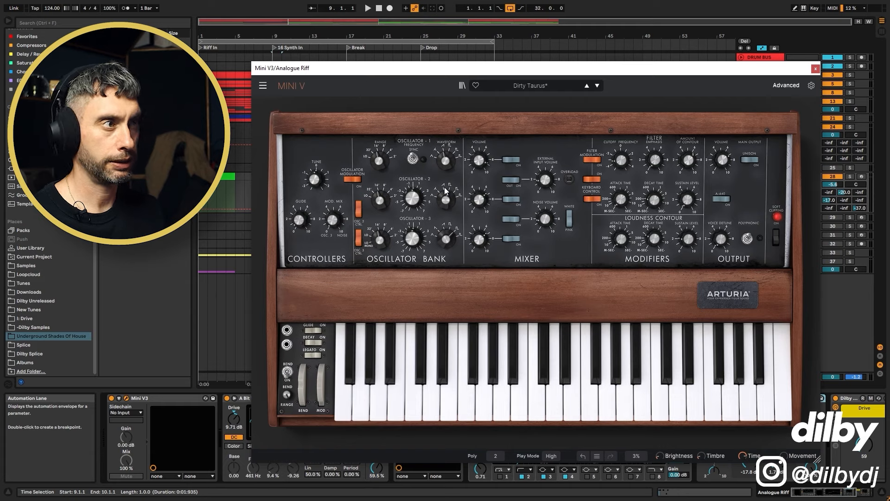
{"action": "left_click", "coordinate": [816, 69]}
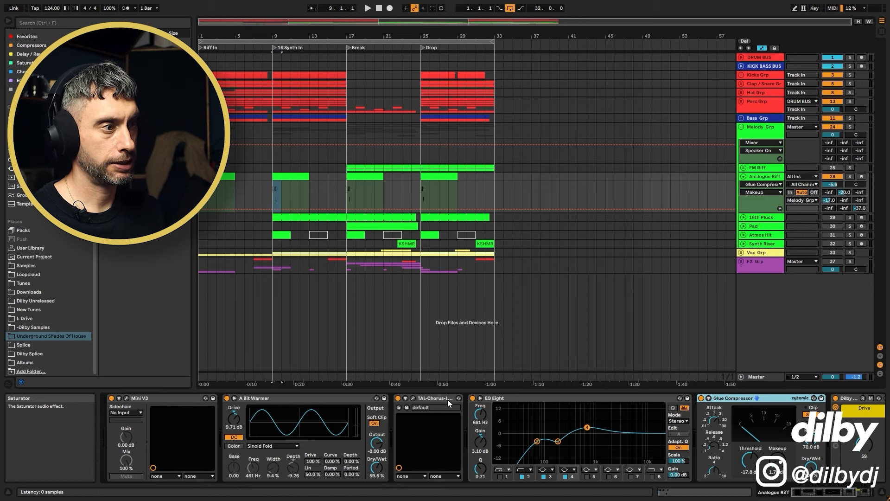
Step: Examine the TAL-Chorus-LX settings on the Analogue Riff track and close the plug-in window
{"action": "left_click", "coordinate": [413, 397]}
{"action": "left_click_drag", "start_coordinate": [724, 162], "coordinate": [534, 175]}
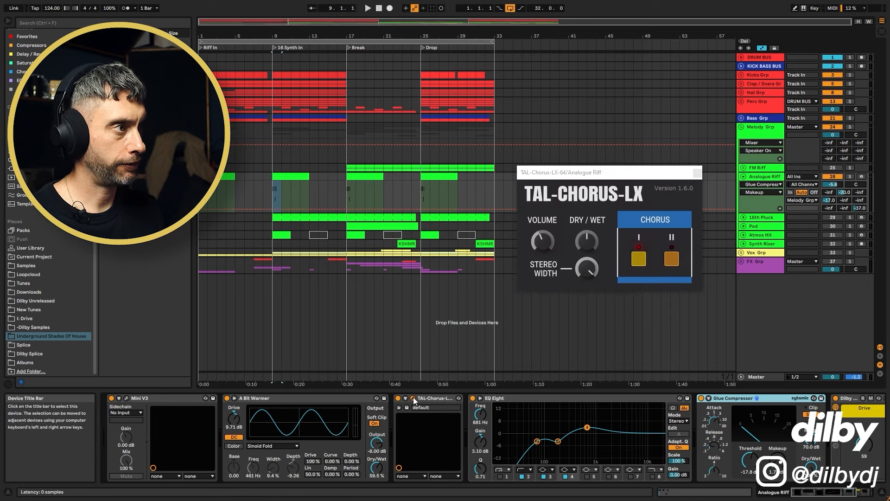
{"action": "left_click", "coordinate": [413, 398]}
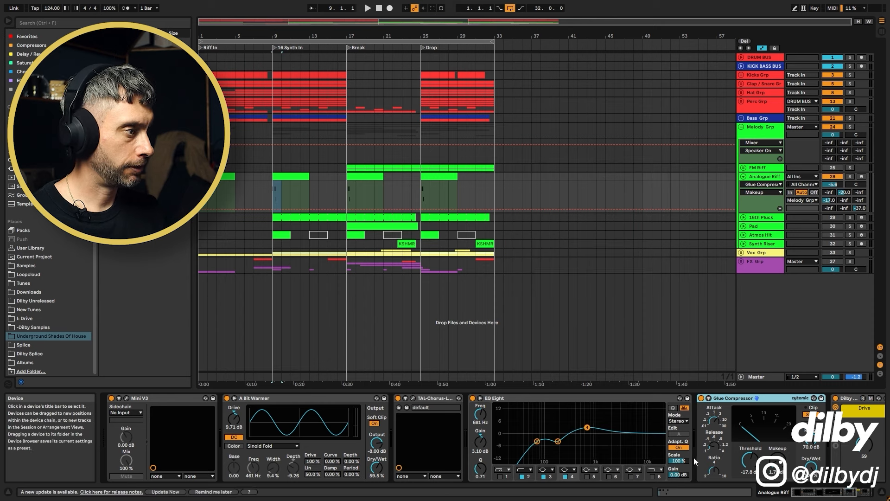
Step: Examine the EQ Eight, Glue Compressor, Drive rack and Saturator in the Analogue Riff device chain
{"action": "left_click", "coordinate": [800, 495]}
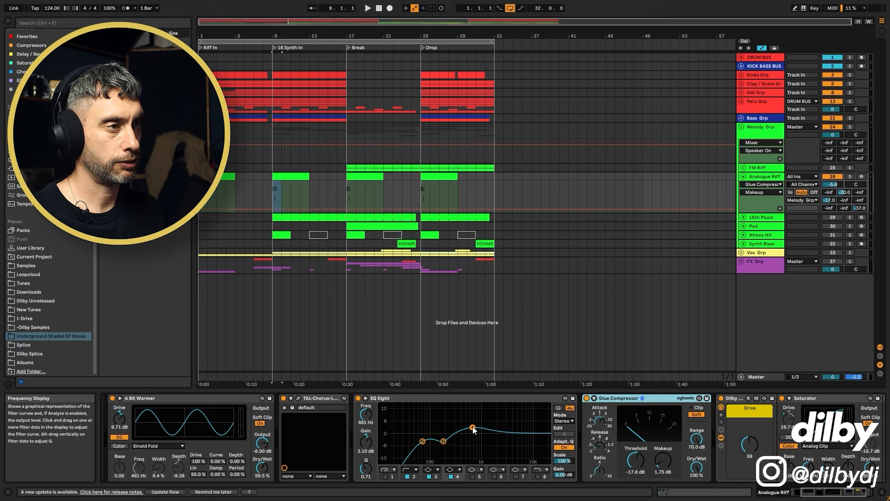
{"action": "left_click", "coordinate": [347, 193]}
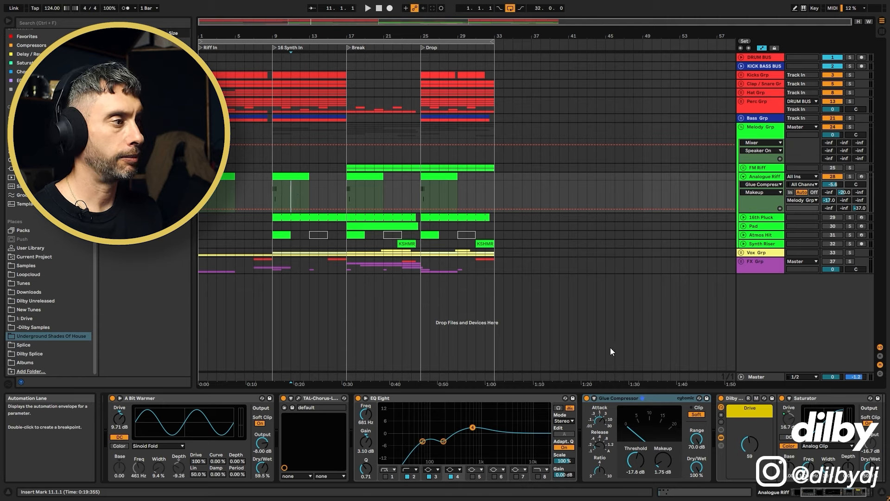
{"action": "scroll", "coordinate": [724, 444], "scroll_direction": "right", "scroll_amount": 3}
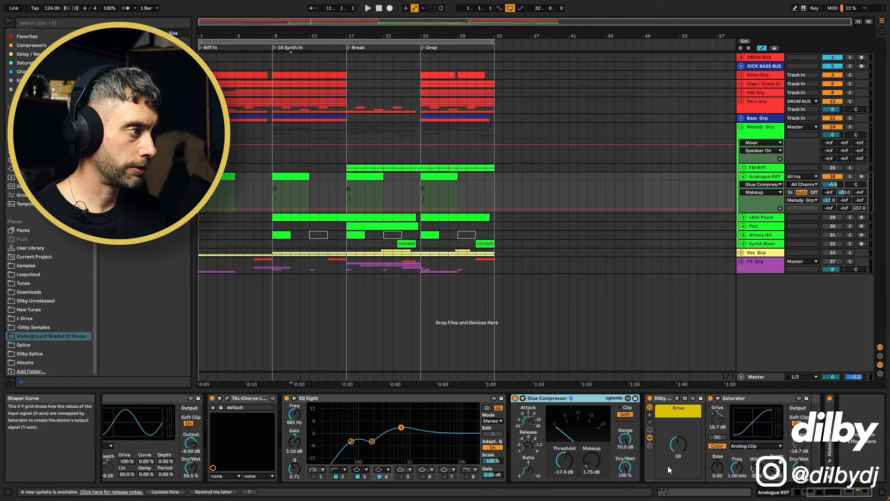
Step: Examine Kickstart 2 on the Analogue Riff track, including its ducking curve and band frequency, and close its window
{"action": "left_click", "coordinate": [830, 460]}
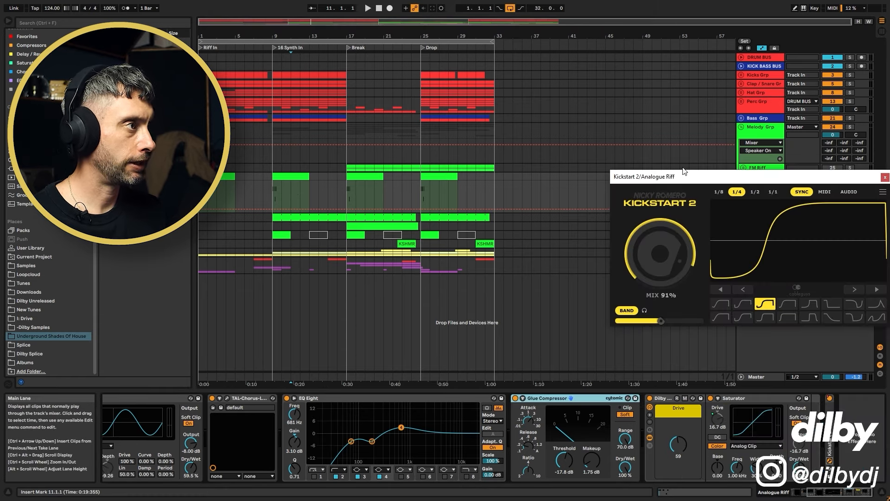
{"action": "left_click_drag", "start_coordinate": [683, 171], "coordinate": [436, 171]}
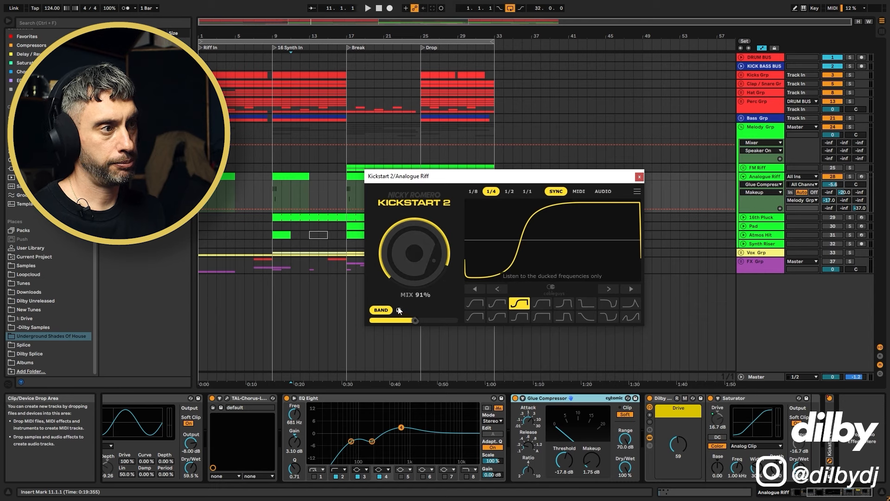
{"action": "mouse_move", "coordinate": [418, 321]}
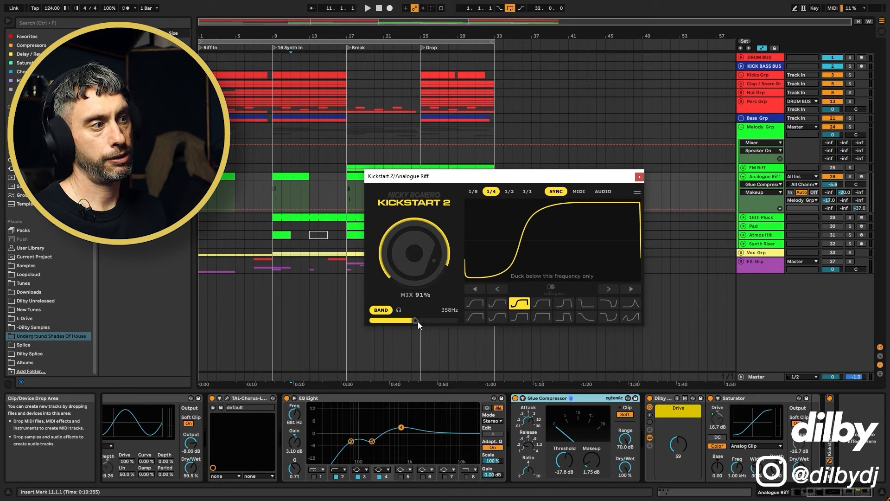
{"action": "left_click", "coordinate": [639, 176]}
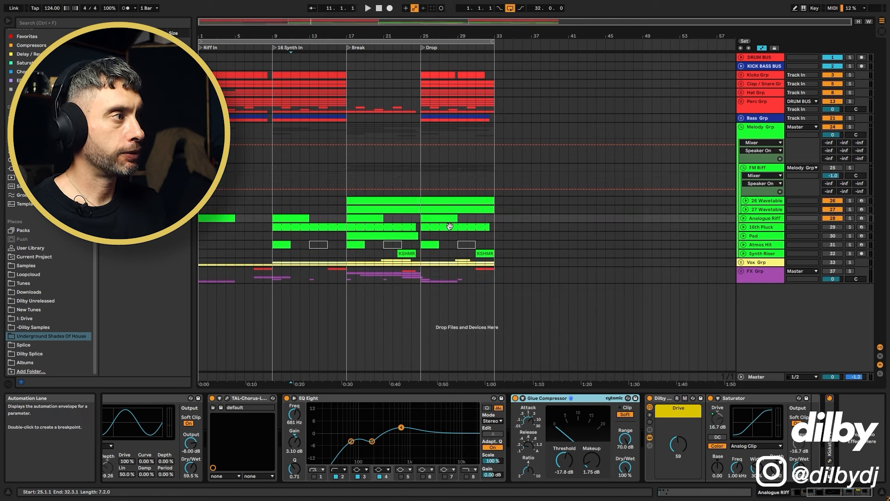
Step: Select the 27 Wavetable track in the FM Riff group and unfold it to show its notes in the Break and Drop
{"action": "left_click", "coordinate": [762, 209]}
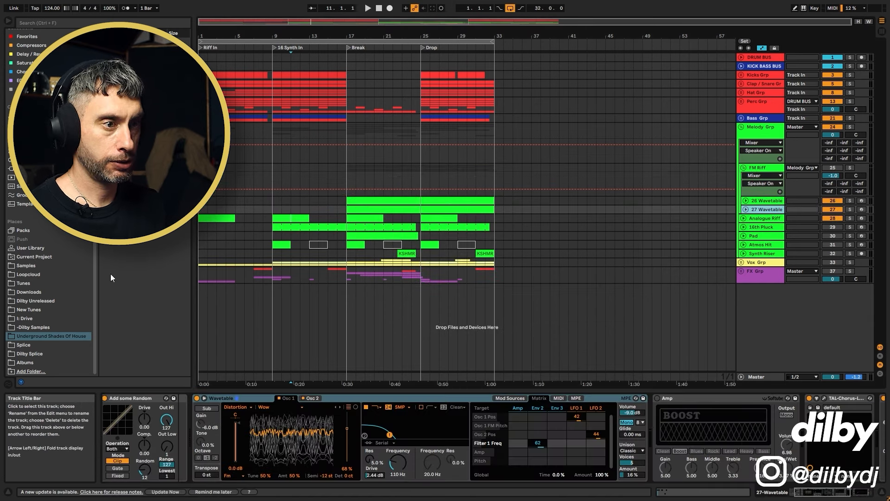
{"action": "left_click", "coordinate": [385, 209]}
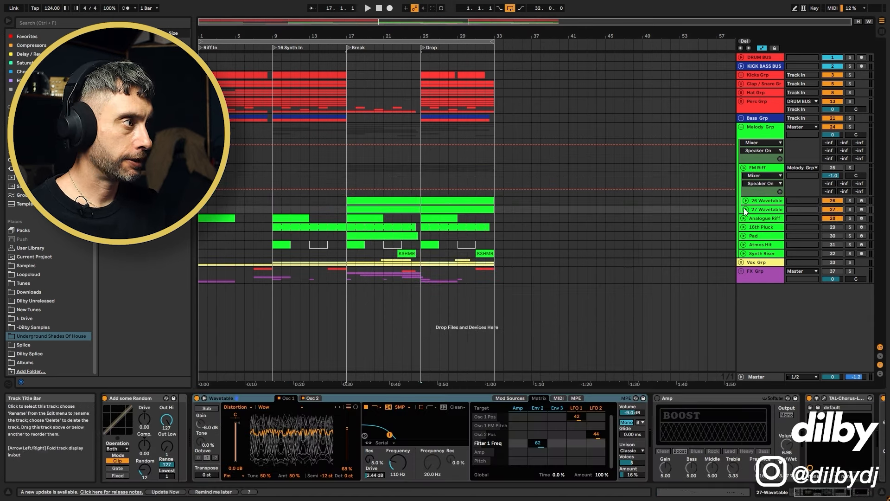
{"action": "left_click", "coordinate": [745, 209]}
{"action": "left_click_drag", "start_coordinate": [365, 36], "coordinate": [365, 60]}
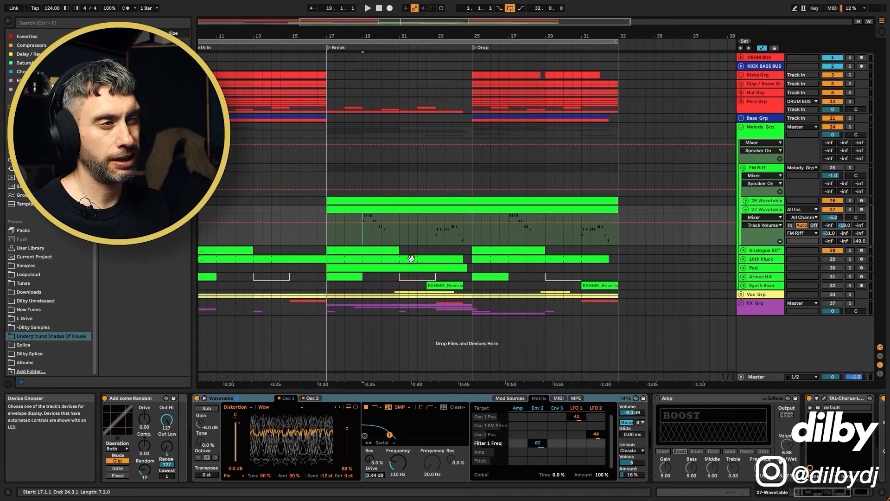
Step: Solo the 27 Wavetable track, listen to its riff from bar 19, and select bars 19 to 25
{"action": "left_click_drag", "start_coordinate": [363, 238], "coordinate": [398, 234]}
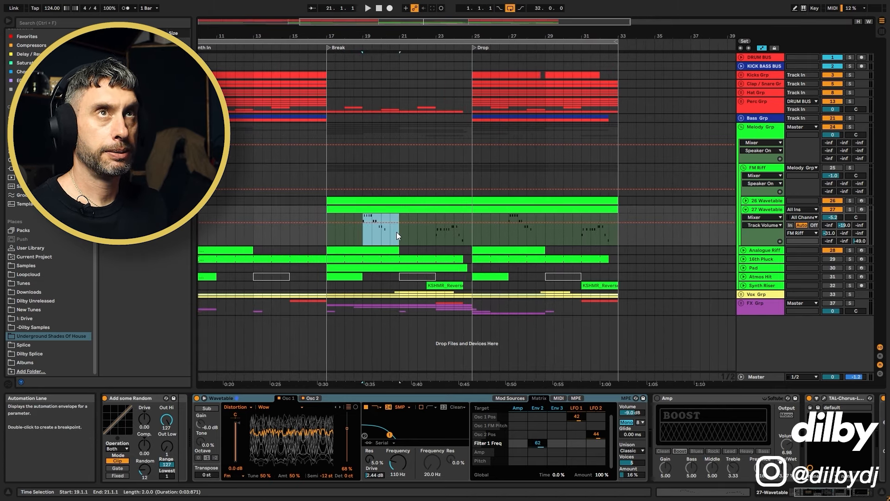
{"action": "left_click", "coordinate": [361, 237]}
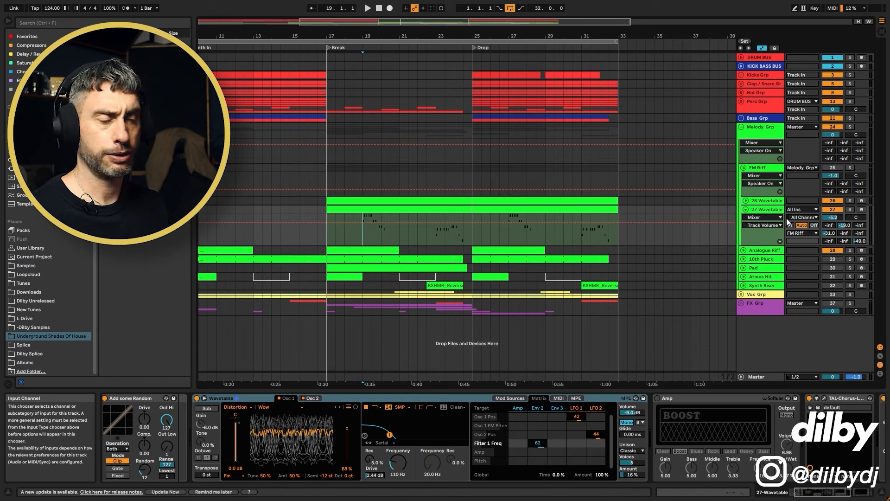
{"action": "key", "text": "space"}
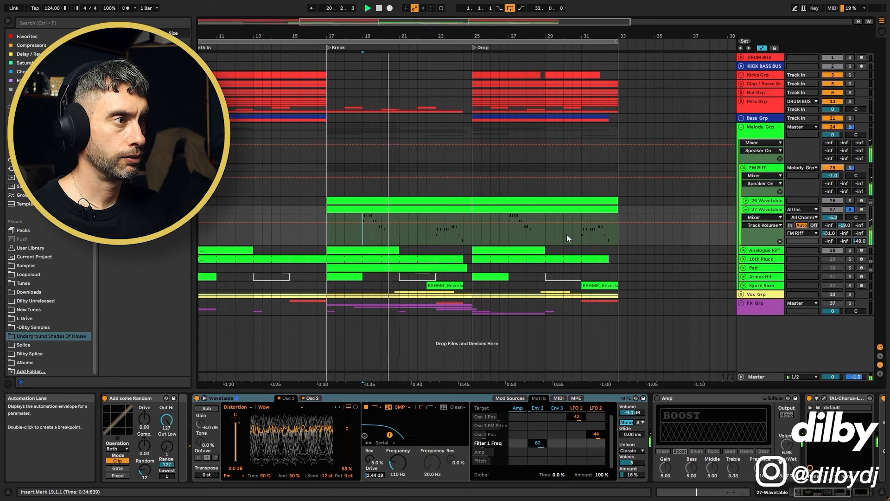
{"action": "left_click", "coordinate": [436, 236]}
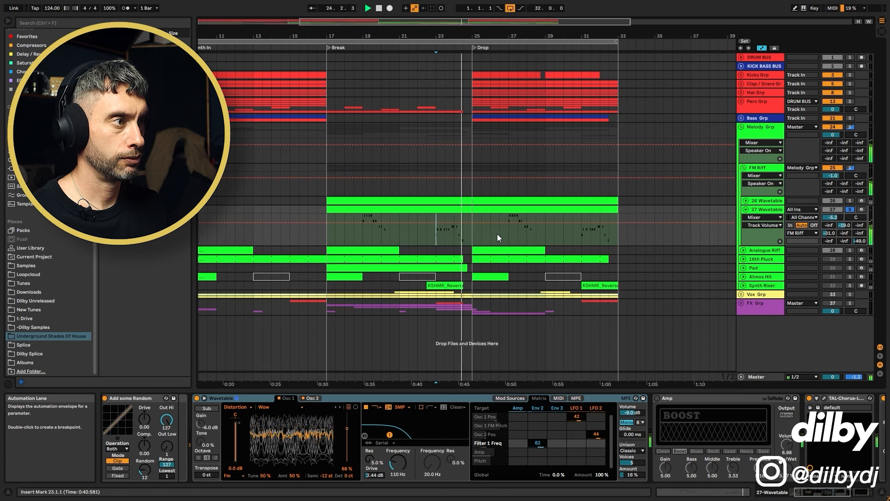
{"action": "key", "text": "space"}
{"action": "left_click_drag", "start_coordinate": [365, 237], "coordinate": [459, 235]}
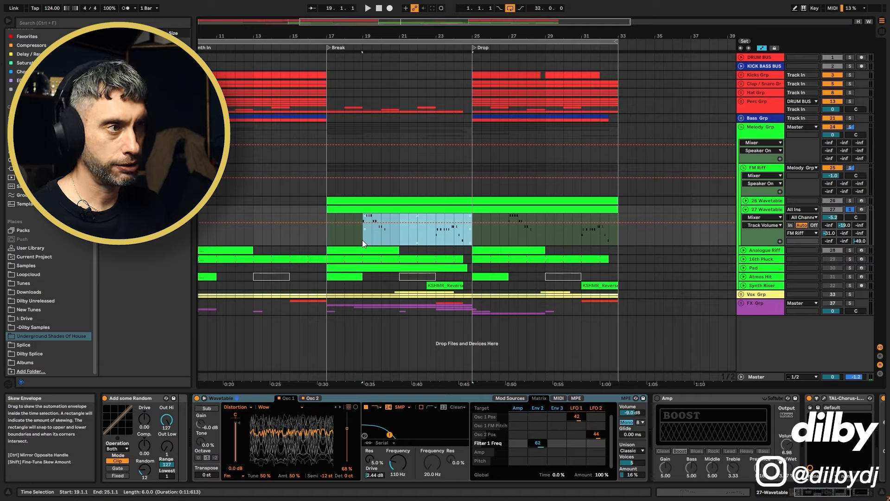
Step: Examine both oscillators, the envelopes and the LFOs of the 27 Wavetable track's synth in its expanded view, and collapse it
{"action": "left_click", "coordinate": [730, 400]}
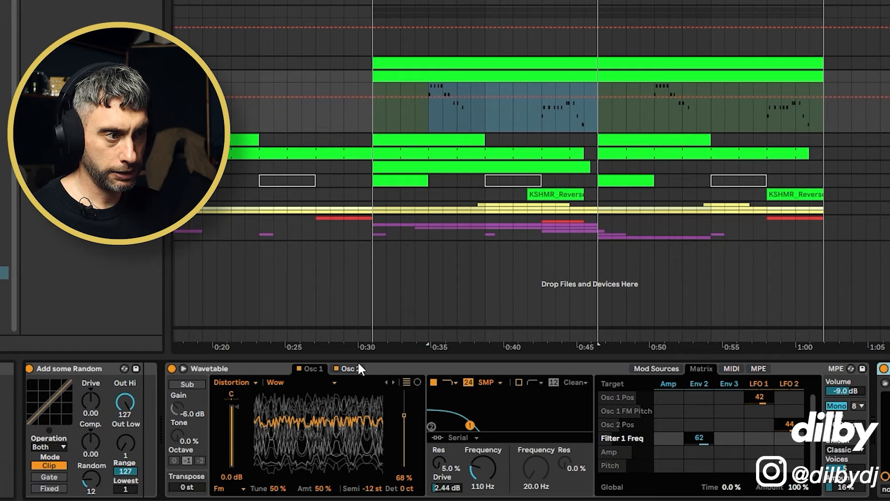
{"action": "left_click", "coordinate": [183, 368]}
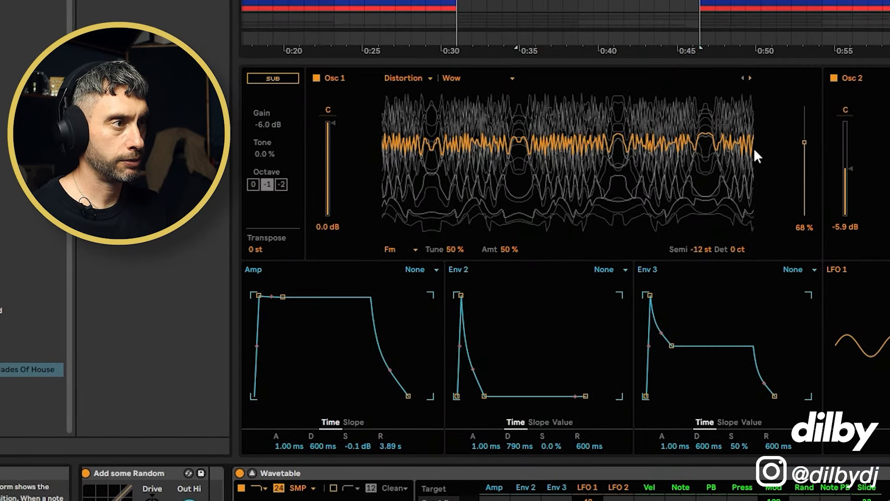
{"action": "left_click", "coordinate": [414, 77]}
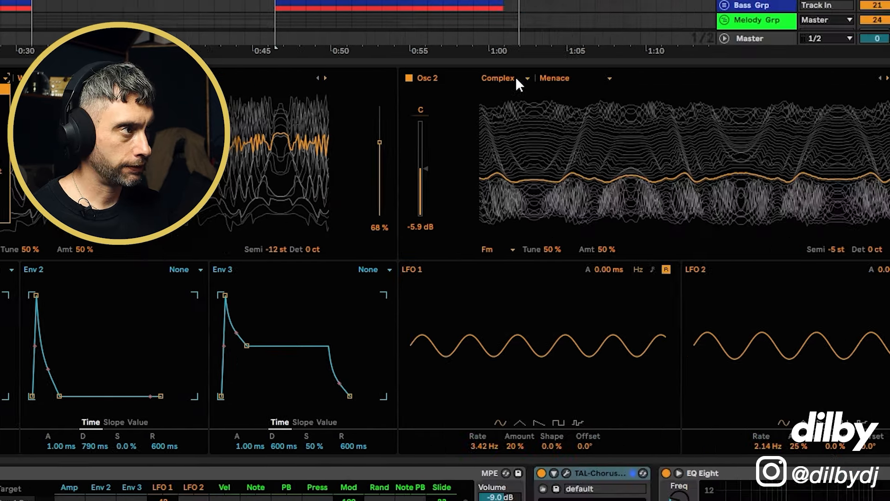
{"action": "left_click", "coordinate": [515, 76]}
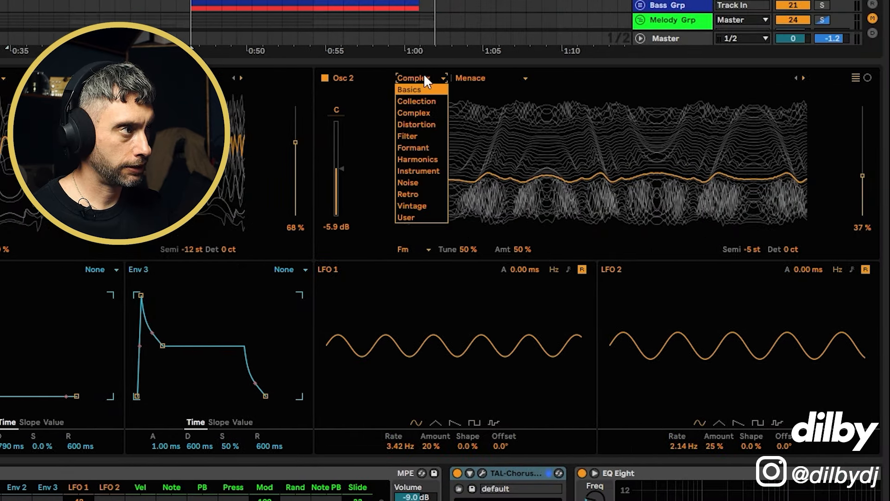
{"action": "left_click", "coordinate": [424, 75]}
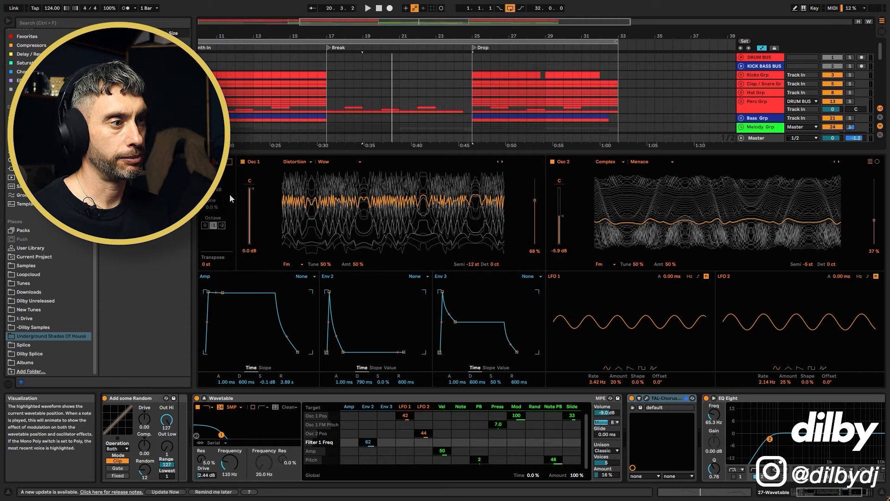
{"action": "left_click", "coordinate": [204, 398]}
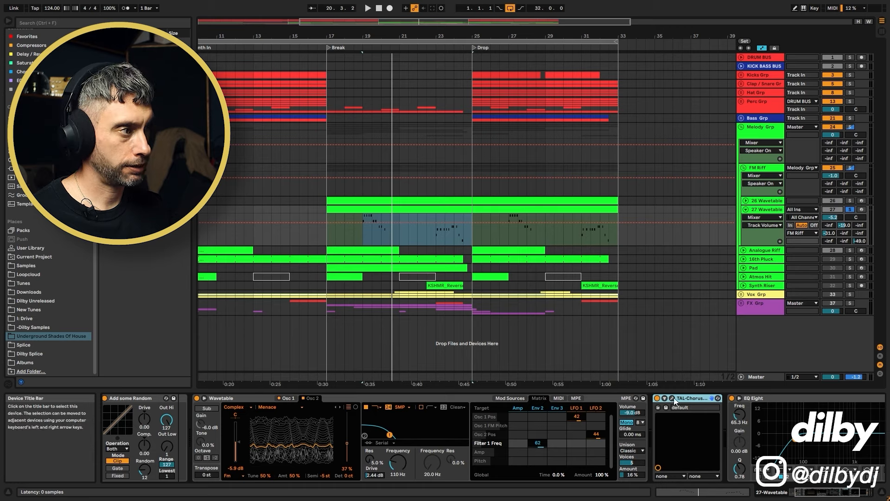
Step: Examine the TAL-Chorus plug-in window and the remaining effects in the 27 Wavetable device chain
{"action": "left_click", "coordinate": [672, 398]}
{"action": "left_click_drag", "start_coordinate": [190, 45], "coordinate": [602, 188]}
{"action": "left_click", "coordinate": [617, 190]}
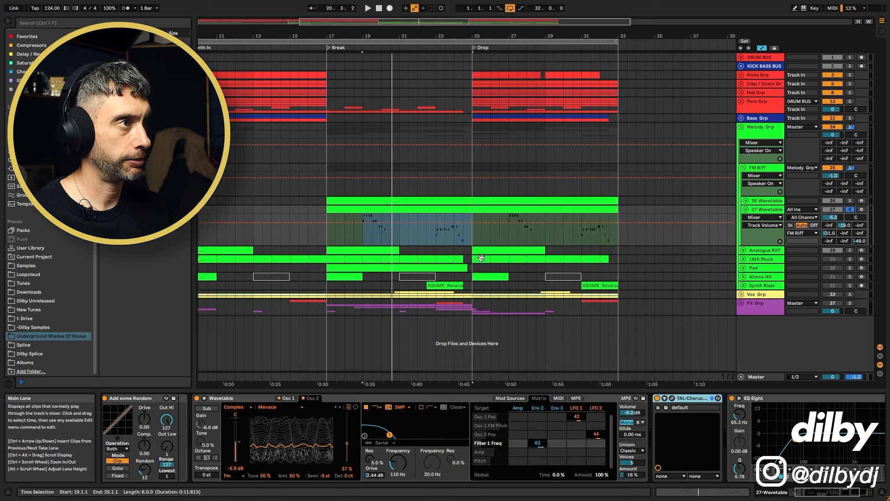
{"action": "left_click_drag", "start_coordinate": [247, 36], "coordinate": [348, 62]}
{"action": "left_click_drag", "start_coordinate": [348, 61], "coordinate": [343, 54]}
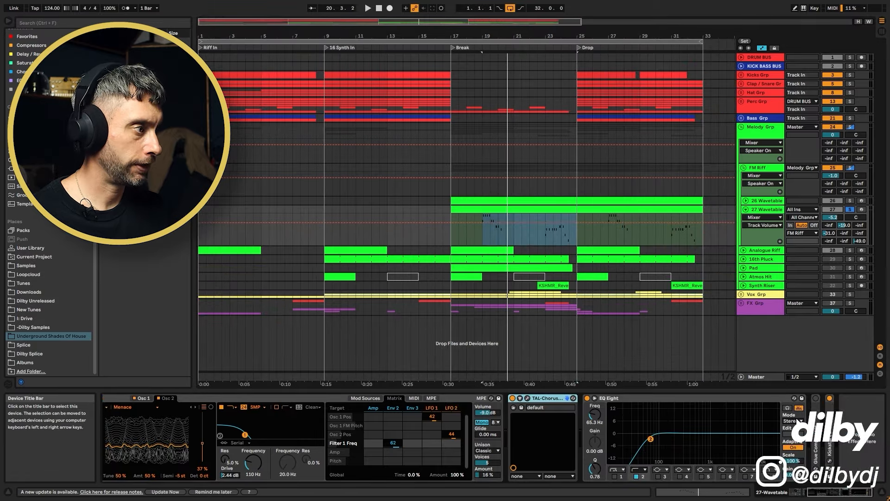
{"action": "left_click", "coordinate": [829, 398]}
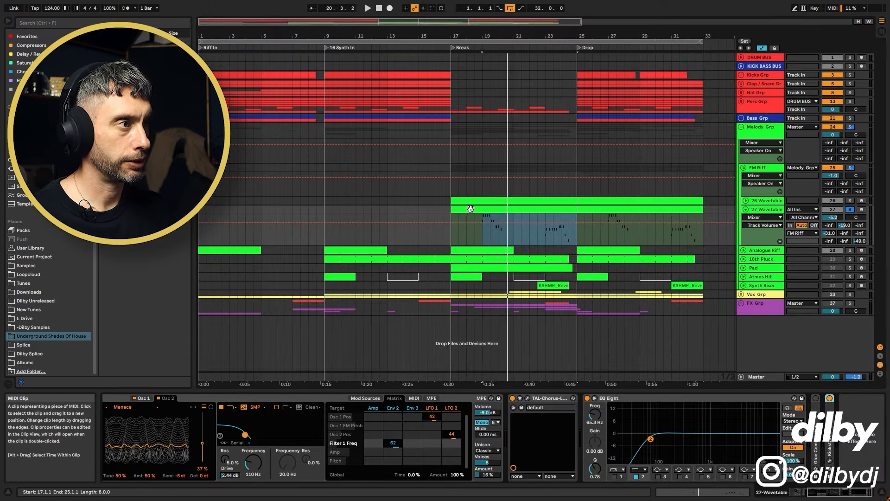
Step: Unfold the 26 Wavetable track in the FM Riff group, solo it and listen to its riff from bar 19
{"action": "left_click", "coordinate": [478, 201]}
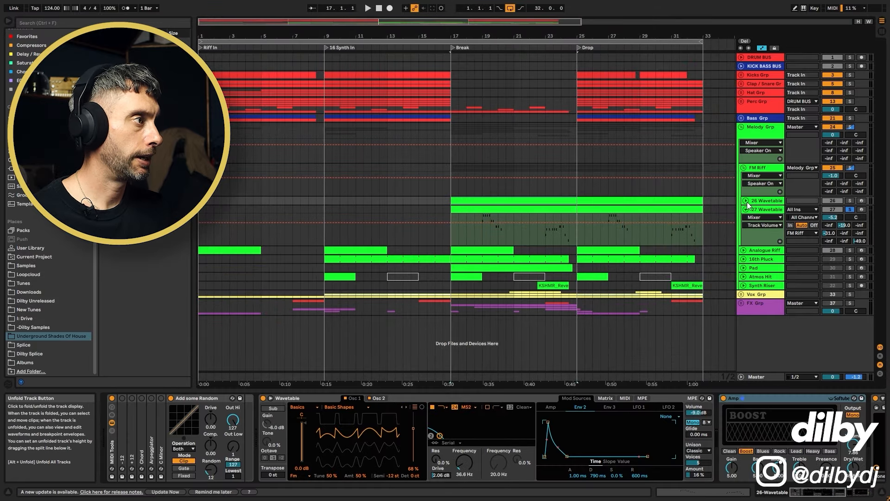
{"action": "left_click", "coordinate": [745, 200]}
{"action": "left_click", "coordinate": [475, 226]}
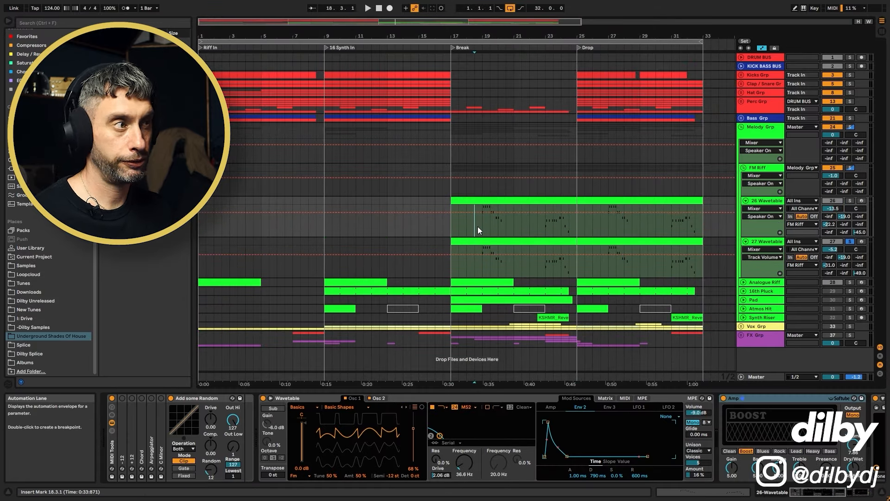
{"action": "left_click", "coordinate": [849, 201]}
{"action": "key", "text": "space"}
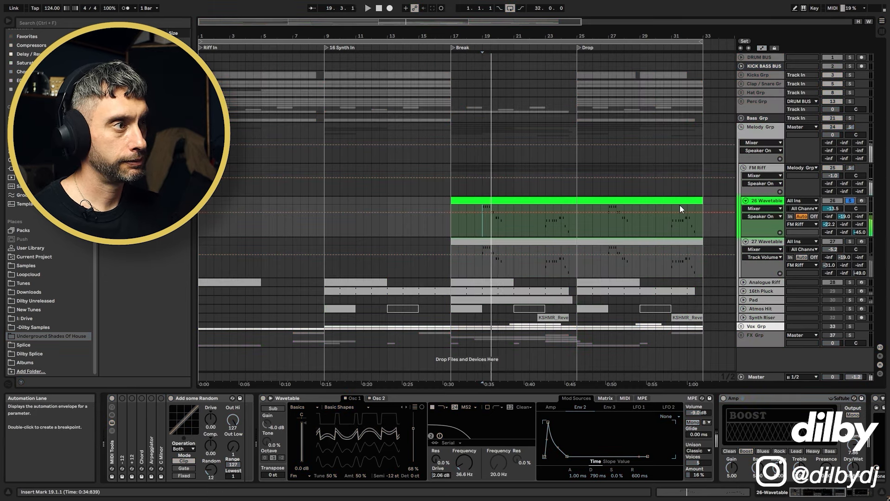
{"action": "key", "text": "space"}
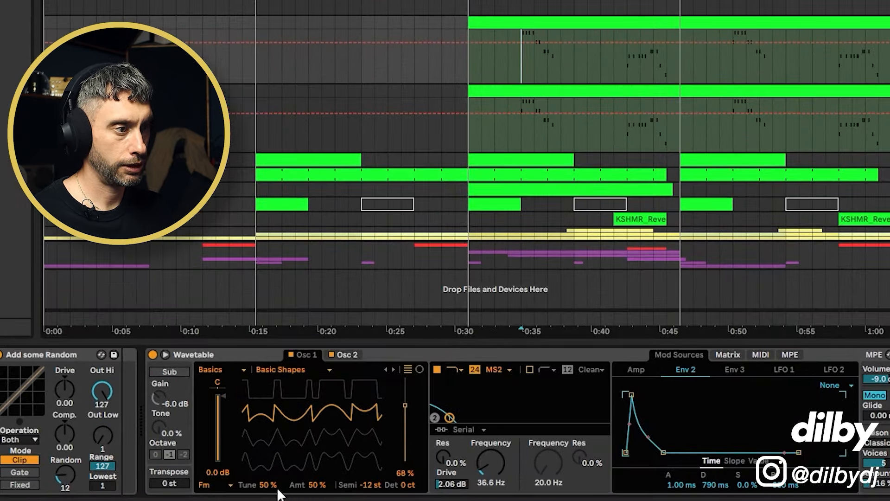
Step: Play the 26 Wavetable riff while examining its Wavetable synth's Osc 1 and Osc 2 waveforms
{"action": "key", "text": "space"}
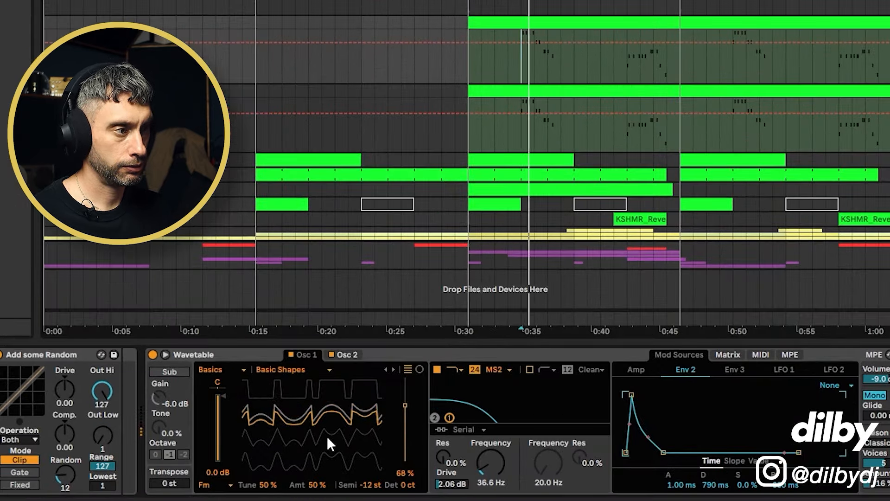
{"action": "left_click", "coordinate": [349, 353]}
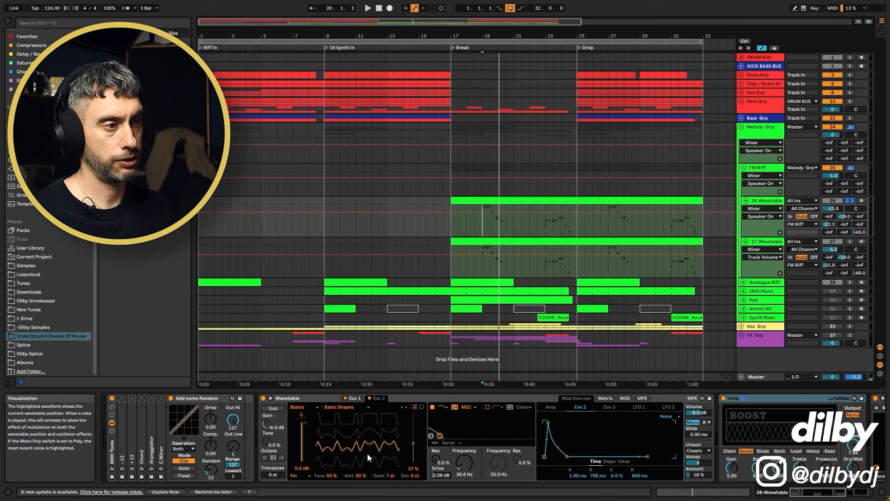
{"action": "left_click", "coordinate": [355, 398]}
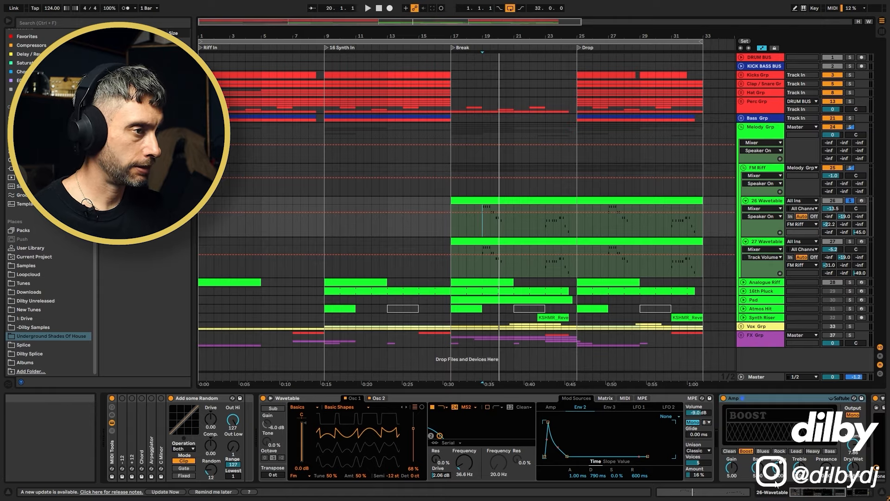
Step: Compare the 26 Wavetable sound with the Amp's Boost setting bypassed and active
{"action": "left_click", "coordinate": [830, 495]}
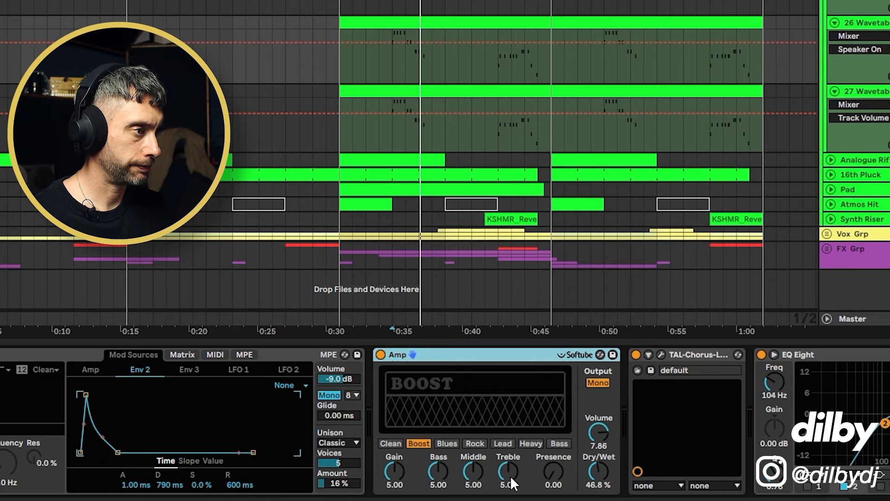
{"action": "left_click", "coordinate": [381, 355]}
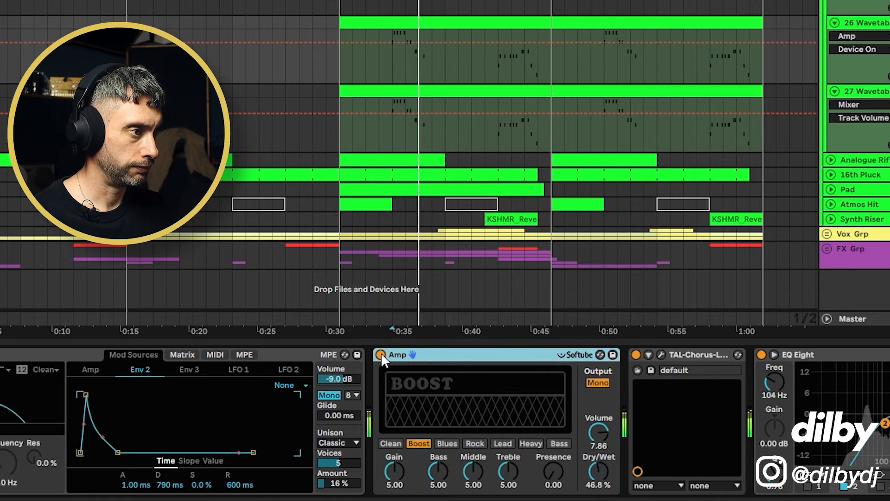
{"action": "left_click", "coordinate": [381, 354]}
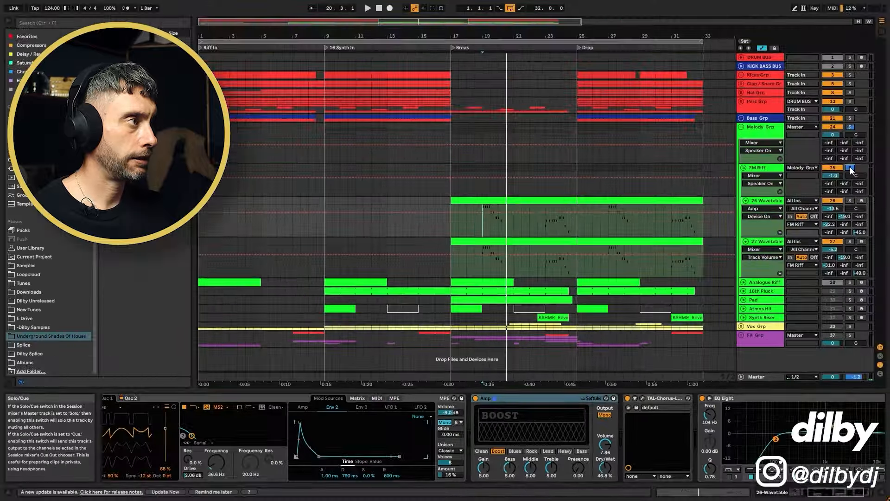
Step: Listen to the FM Riff group from bar 19, muting the 26 and 27 Wavetable layers in turn to compare them
{"action": "left_click", "coordinate": [773, 167]}
{"action": "key", "text": "space"}
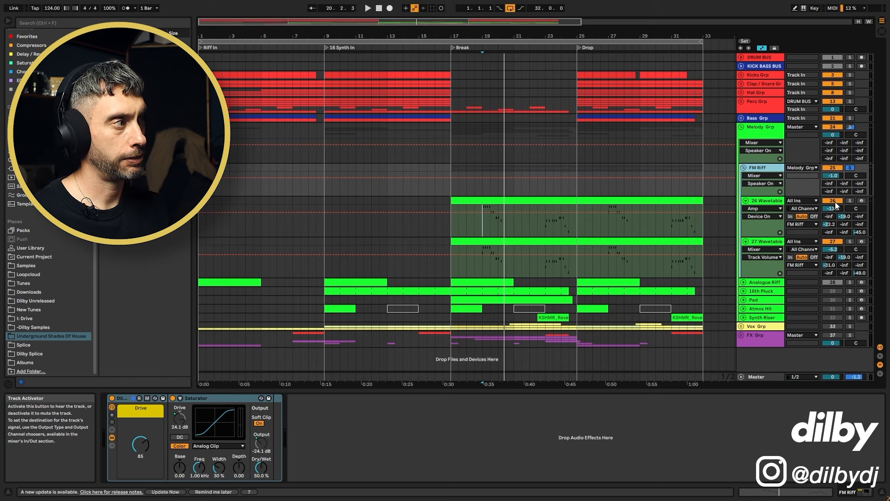
{"action": "left_click", "coordinate": [833, 201]}
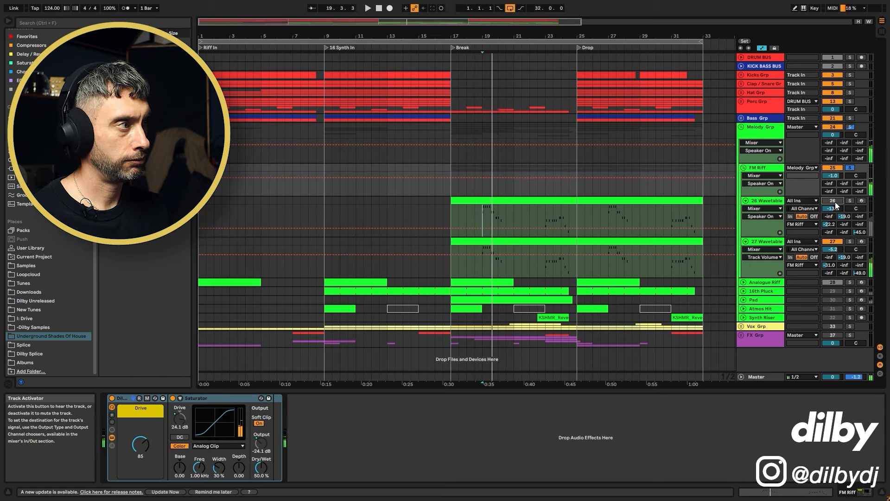
{"action": "left_click", "coordinate": [832, 201]}
{"action": "left_click", "coordinate": [832, 241]}
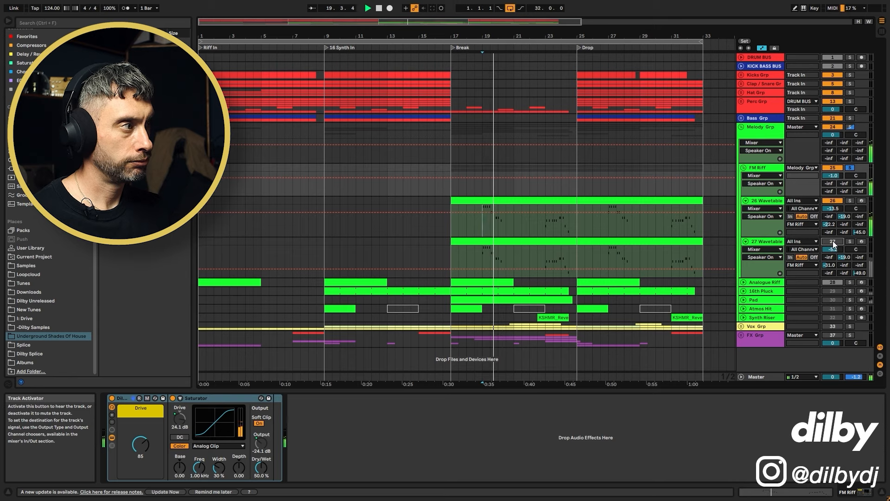
{"action": "key", "text": "space"}
{"action": "left_click", "coordinate": [832, 240]}
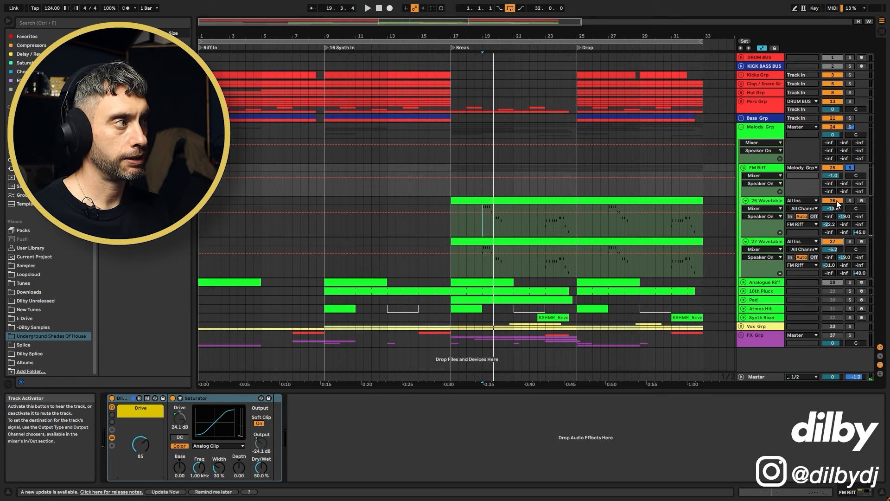
{"action": "left_click", "coordinate": [833, 200]}
{"action": "key", "text": "space"}
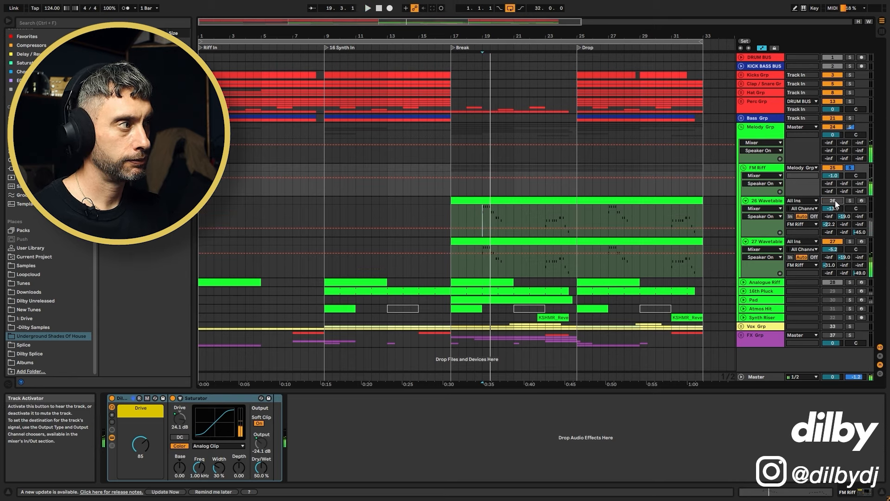
{"action": "left_click", "coordinate": [833, 200]}
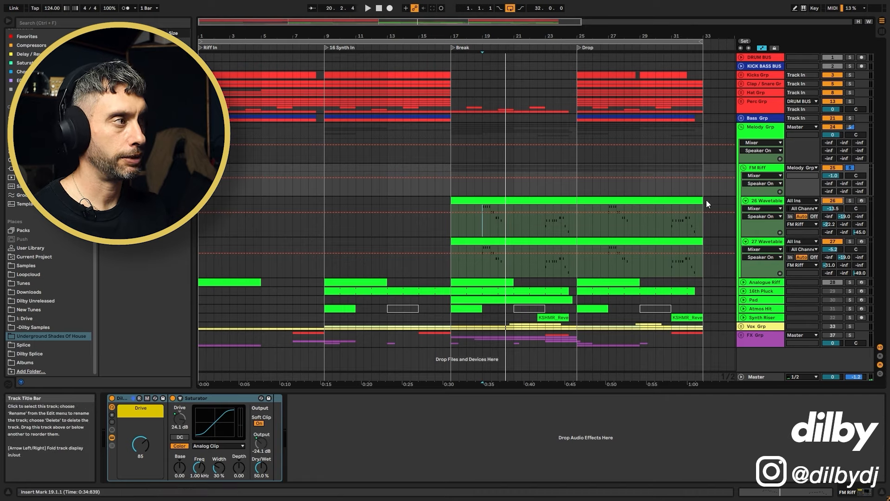
Step: Fold the FM Riff group, unfold the Analogue Riff track and select its Drop clip from bar 25 to 29
{"action": "left_click", "coordinate": [743, 167]}
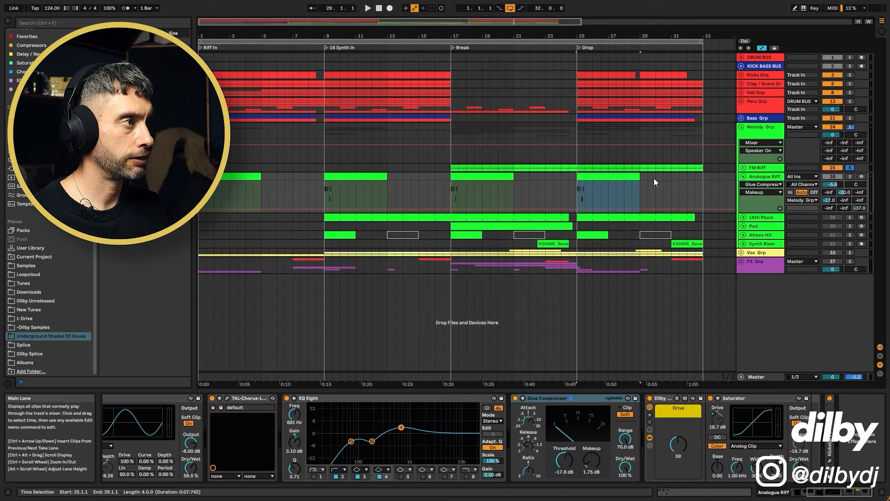
{"action": "left_click", "coordinate": [744, 167]}
{"action": "left_click", "coordinate": [578, 293]}
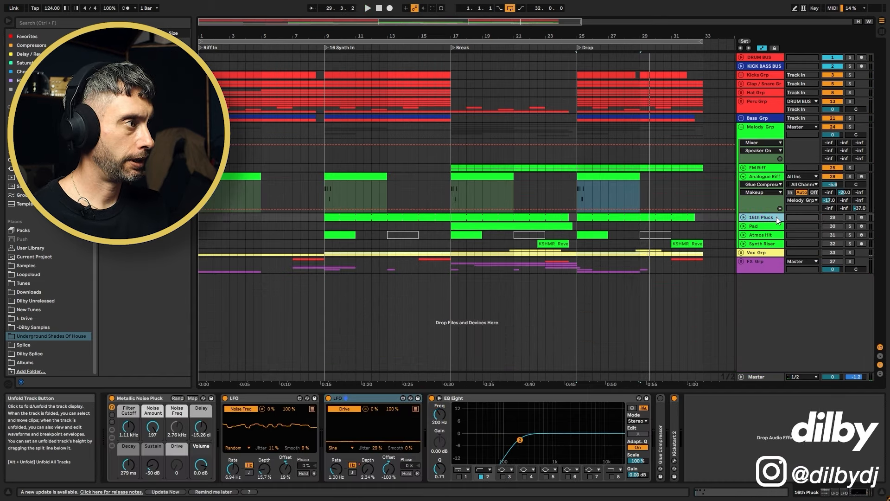
Step: Unfold the 16th Pluck track, select its clip from bar 9 to 17, activate the track and listen to it
{"action": "left_click", "coordinate": [741, 216]}
{"action": "double_click", "coordinate": [390, 223]}
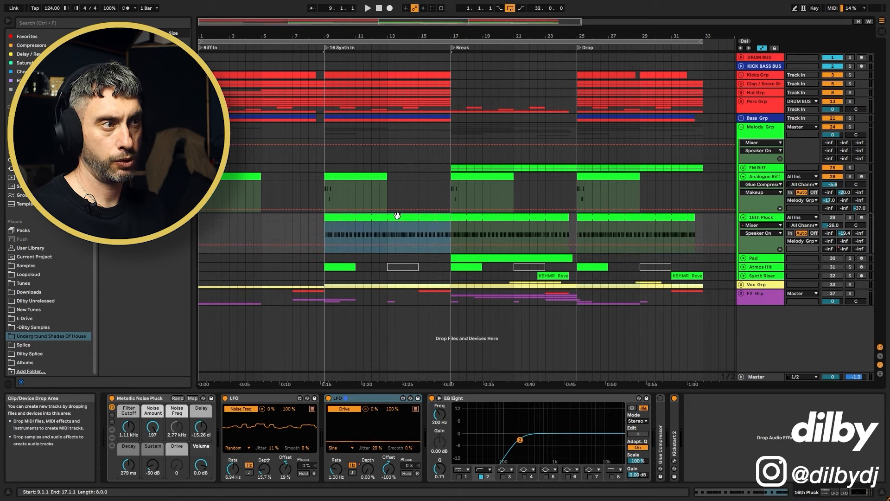
{"action": "left_click", "coordinate": [850, 216]}
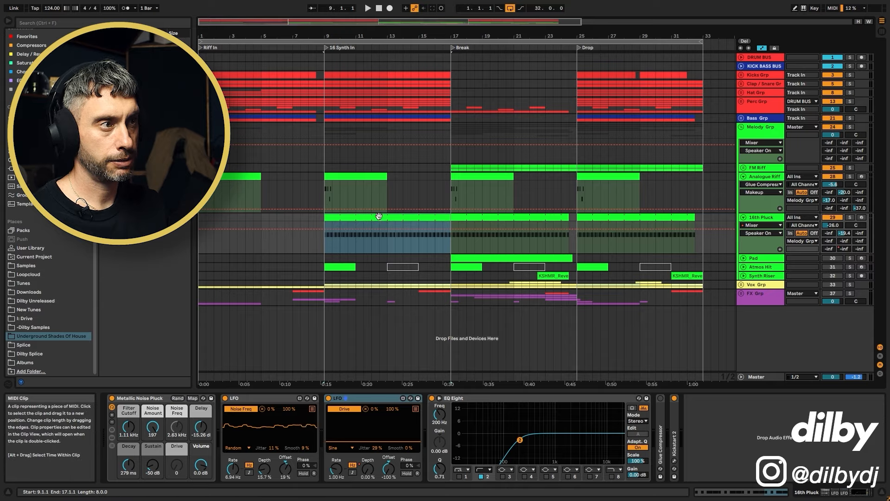
{"action": "key", "text": "space"}
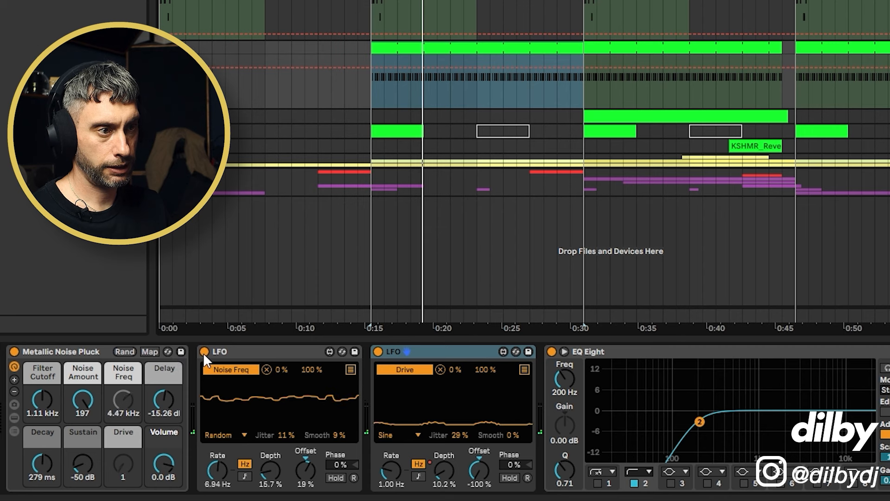
Step: Compare the 16th Pluck sound with its Noise Freq and Drive LFOs both switched off and re-enabled one at a time
{"action": "left_click", "coordinate": [204, 351]}
{"action": "left_click", "coordinate": [378, 351]}
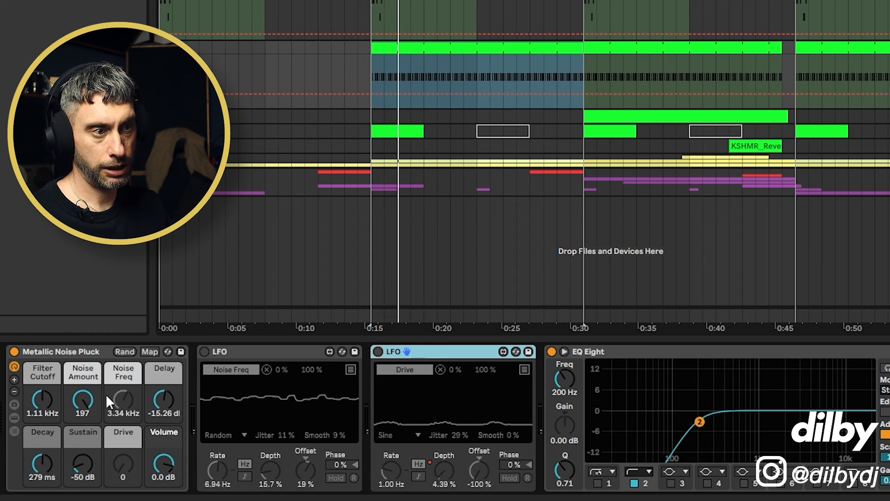
{"action": "left_click", "coordinate": [204, 351]}
{"action": "key", "text": "space"}
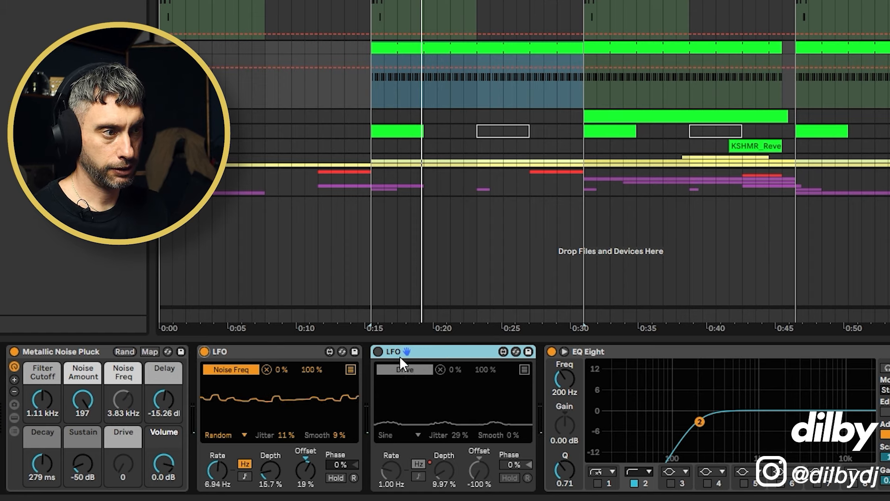
{"action": "left_click", "coordinate": [378, 351]}
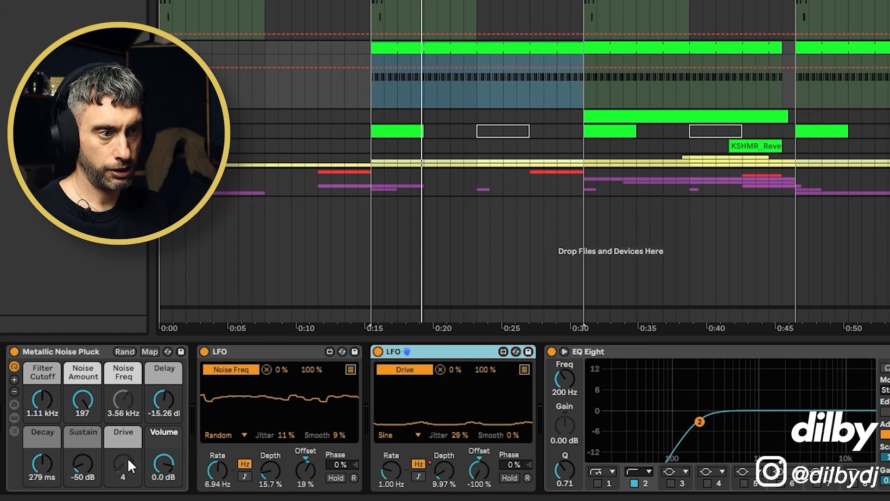
{"action": "key", "text": "space"}
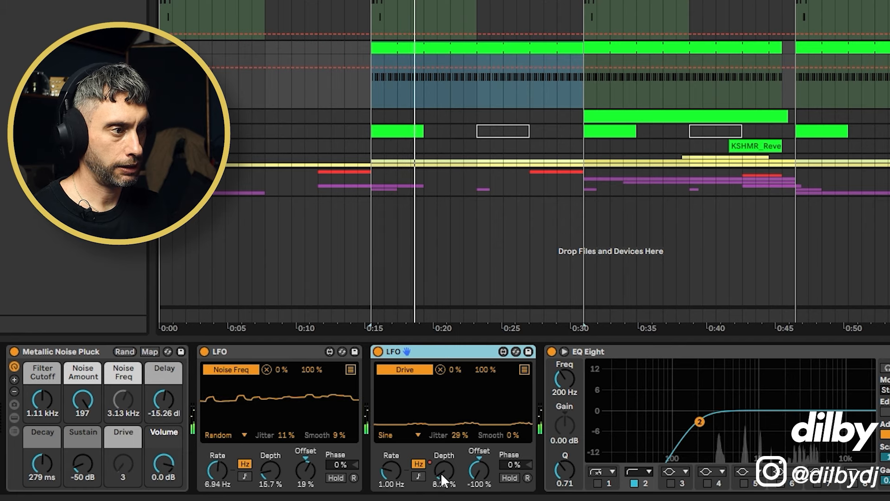
Step: Show the Drive LFO's Depth automation on the 16th Pluck track and place the insert marker in the 16 Synth In section
{"action": "left_click", "coordinate": [443, 470]}
{"action": "left_click", "coordinate": [451, 70]}
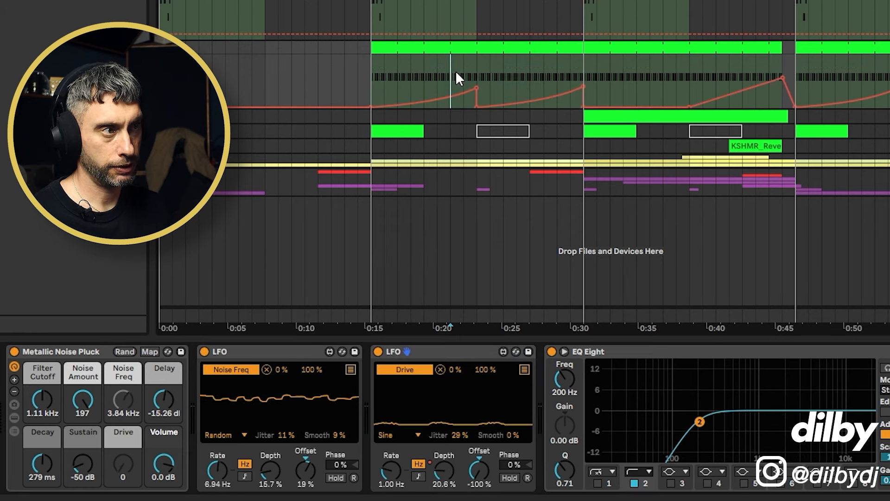
Step: Listen to the 16th Pluck track in the 16 Synth In section and from bar 23 of the Break, where its H-Delay send is automated
{"action": "key", "text": "space"}
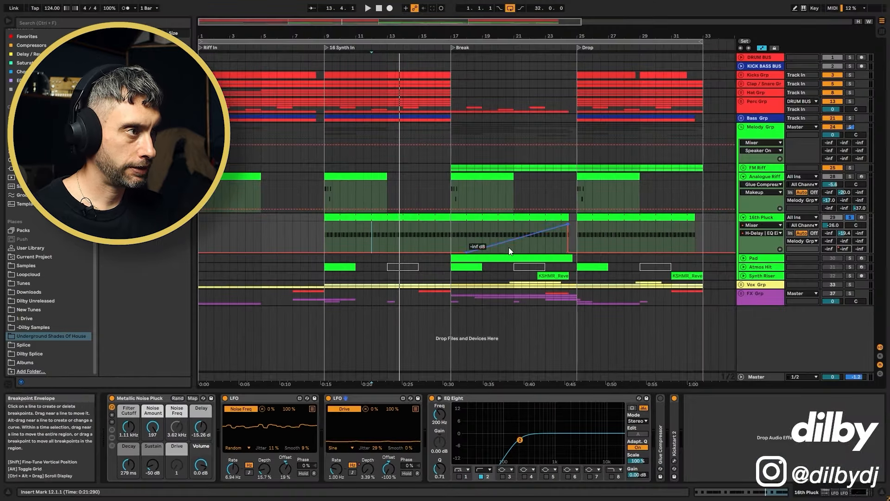
{"action": "left_click", "coordinate": [553, 242]}
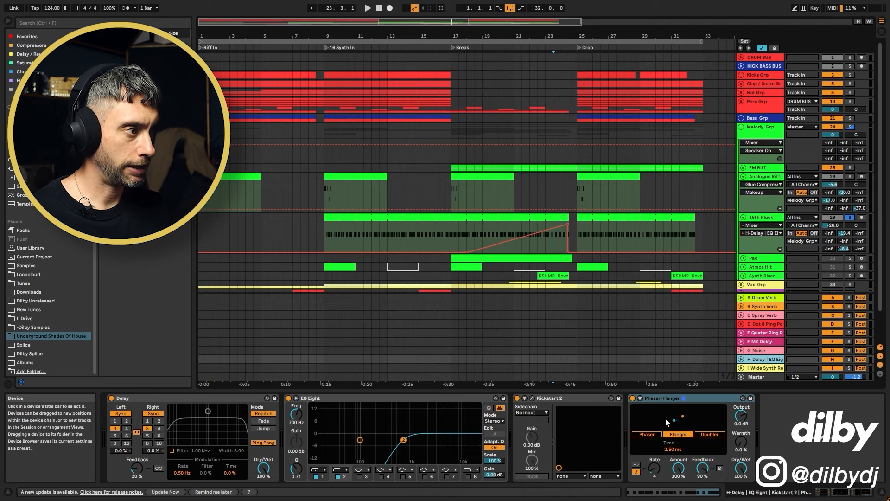
{"action": "left_click", "coordinate": [673, 400]}
{"action": "left_click", "coordinate": [545, 242]}
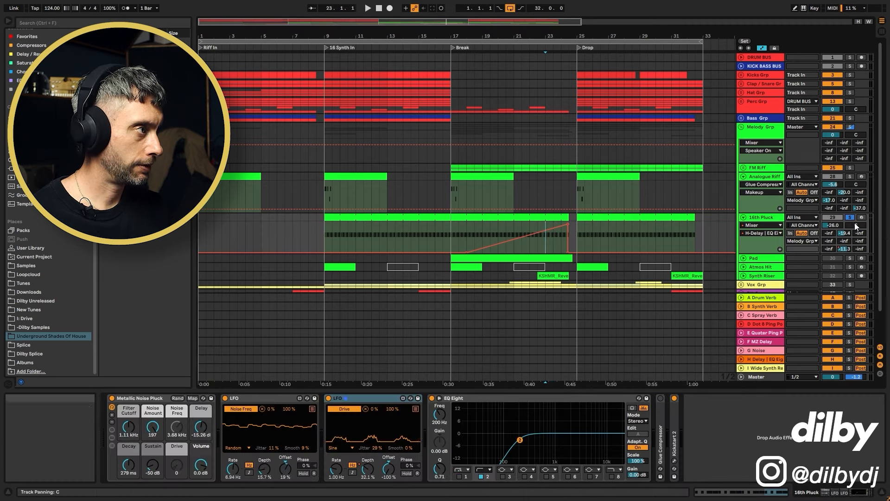
{"action": "key", "text": "space"}
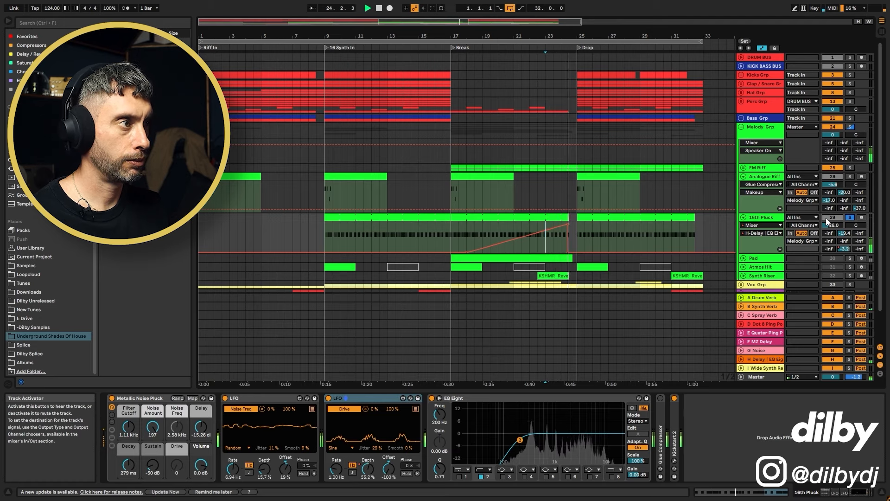
Step: Solo the H-Delay return track, listen to it at the end of the Break, examine its Phaser-Flanger and hide the return tracks
{"action": "left_click", "coordinate": [761, 358]}
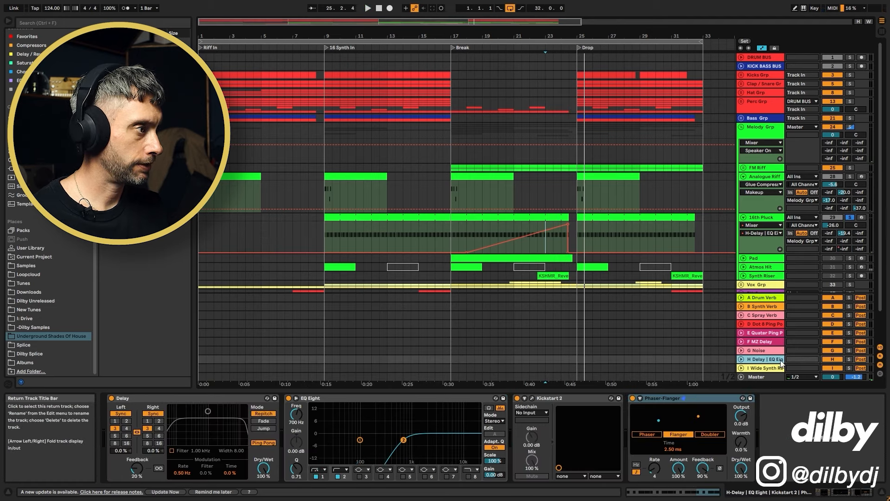
{"action": "left_click", "coordinate": [850, 359]}
{"action": "key", "text": "space"}
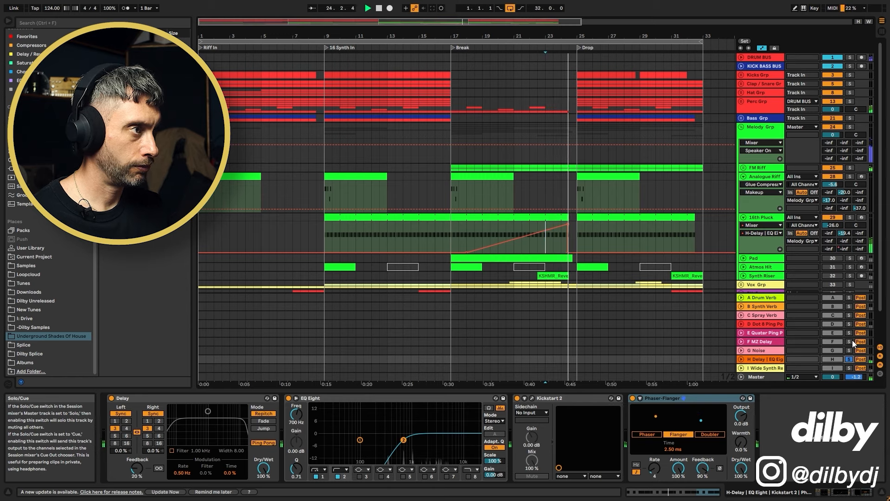
{"action": "left_click", "coordinate": [770, 360]}
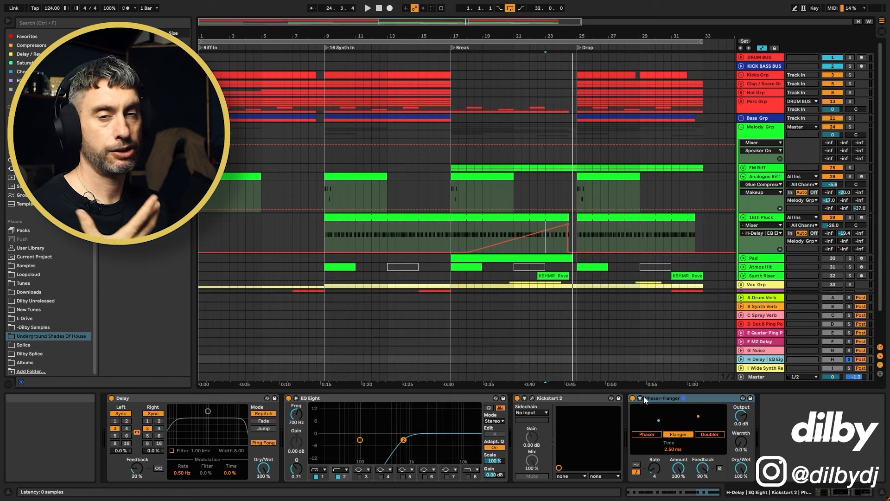
{"action": "left_click", "coordinate": [721, 399]}
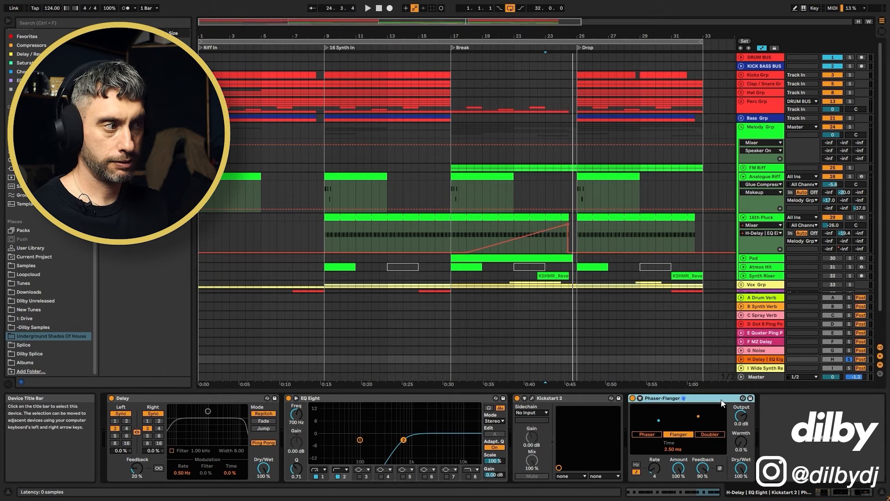
{"action": "left_click", "coordinate": [880, 355]}
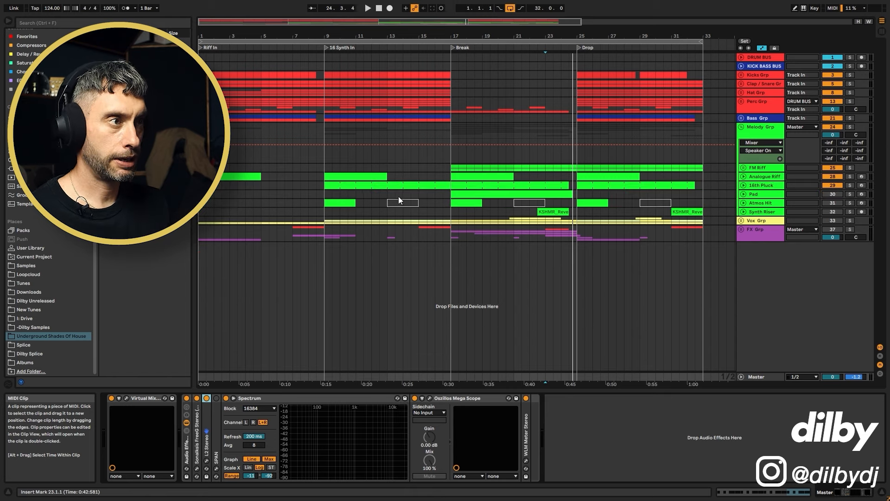
Step: Solo and unfold the Atmos Hit track, open the notes of its clip at bar 9 and play it
{"action": "left_click", "coordinate": [336, 203]}
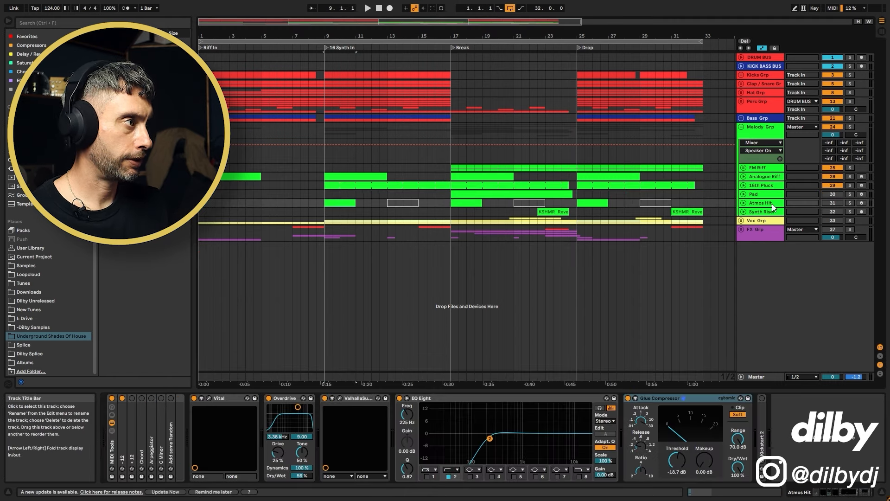
{"action": "left_click", "coordinate": [849, 203]}
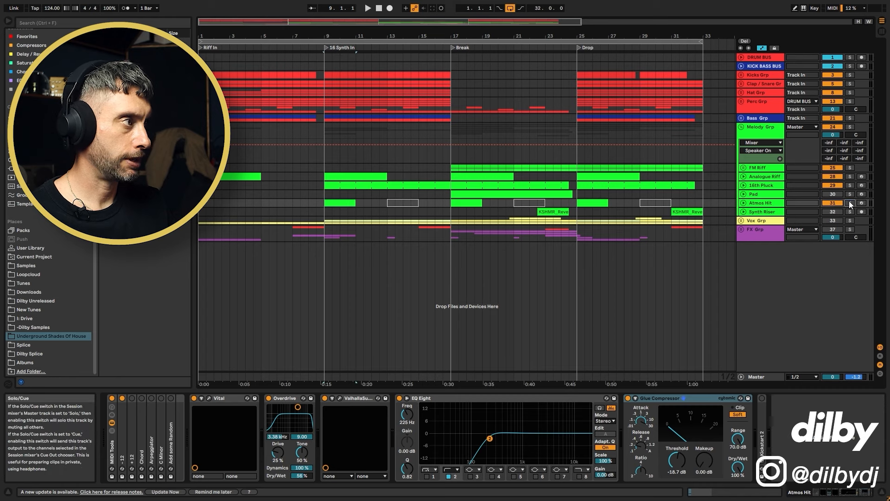
{"action": "left_click", "coordinate": [743, 202]}
{"action": "double_click", "coordinate": [336, 212]}
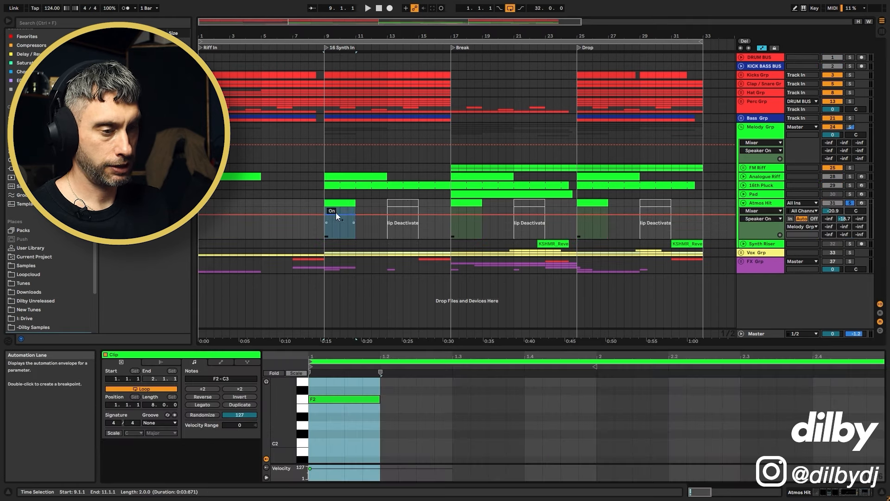
{"action": "key", "text": "space"}
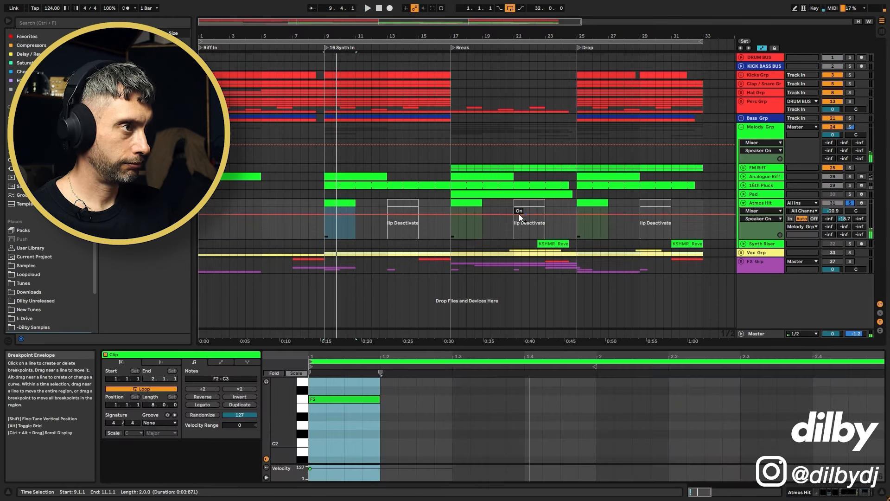
Step: Listen to the Atmos Hit clips at the start of the Break and the Drop, and reselect the clip at bar 9
{"action": "left_click", "coordinate": [458, 209]}
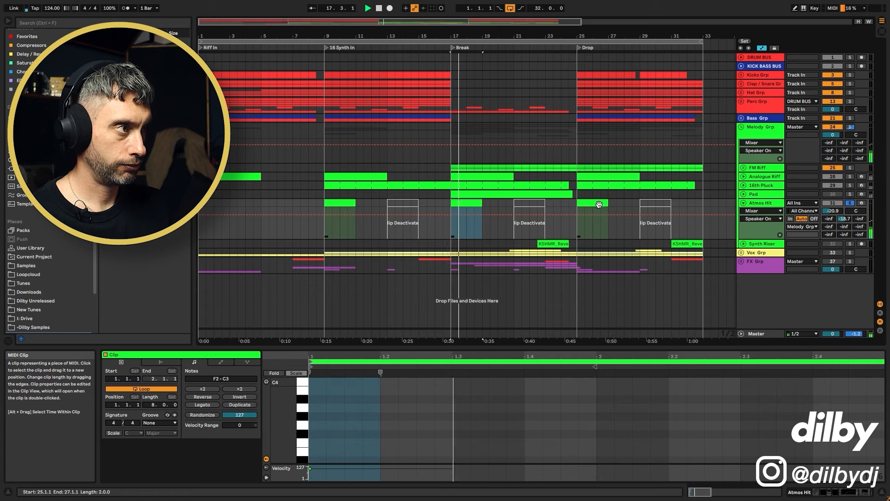
{"action": "left_click", "coordinate": [599, 204]}
{"action": "key", "text": "space"}
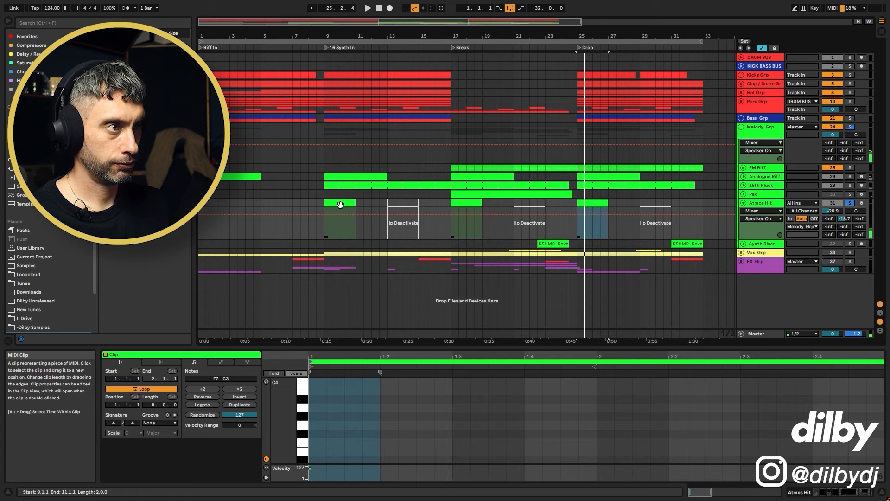
{"action": "left_click", "coordinate": [340, 205]}
Step: Examine the Super Nice Pluck patch in the Atmos Hit track's Vital synth and close its window
{"action": "left_click", "coordinate": [758, 207]}
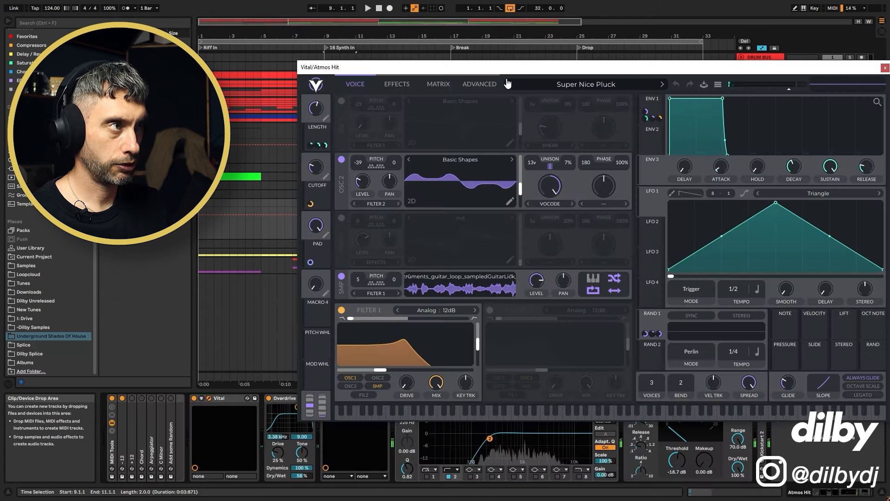
{"action": "left_click_drag", "start_coordinate": [504, 67], "coordinate": [495, 63]}
{"action": "left_click_drag", "start_coordinate": [611, 64], "coordinate": [550, 52]}
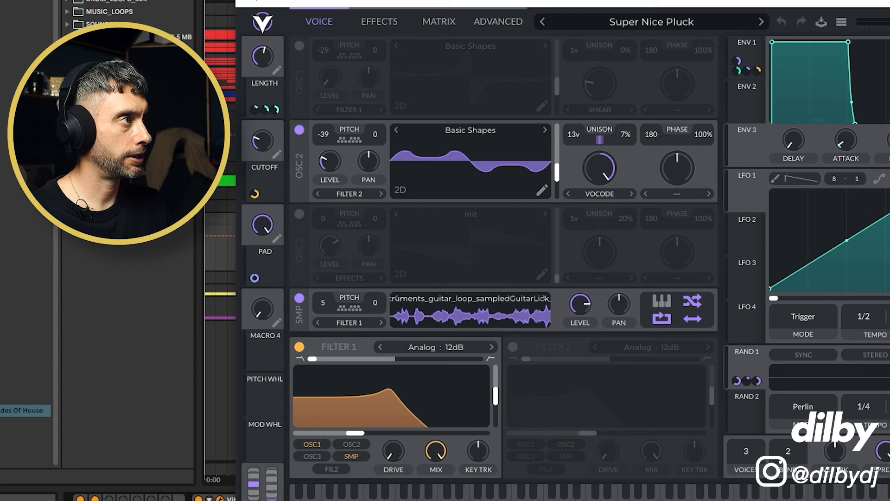
{"action": "left_click_drag", "start_coordinate": [417, 2], "coordinate": [423, 8]}
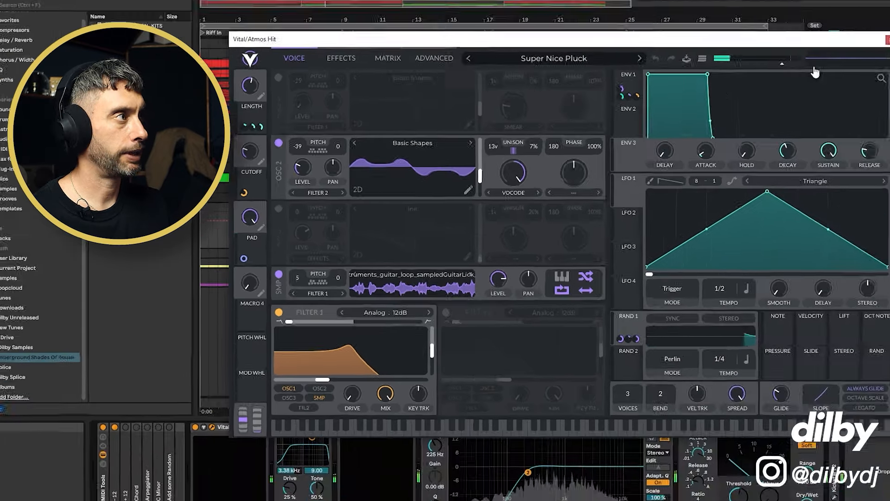
{"action": "left_click", "coordinate": [812, 50]}
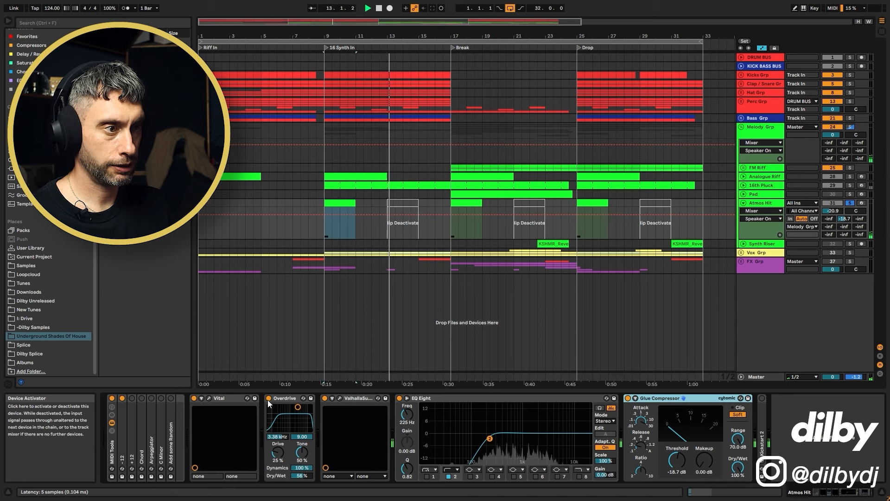
Step: Open ValhallaSupermassive on the Atmos Hit track, compare the hit with the effect off and on, and close its window
{"action": "left_click", "coordinate": [340, 398]}
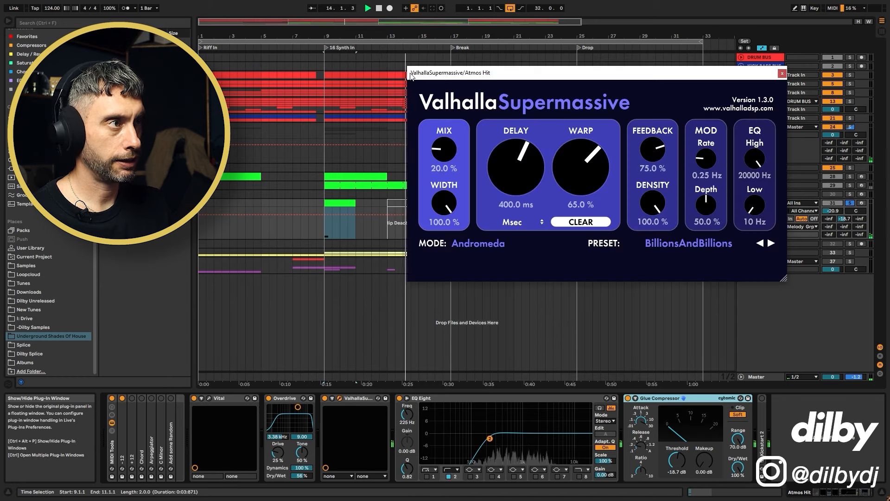
{"action": "left_click_drag", "start_coordinate": [508, 48], "coordinate": [414, 110]}
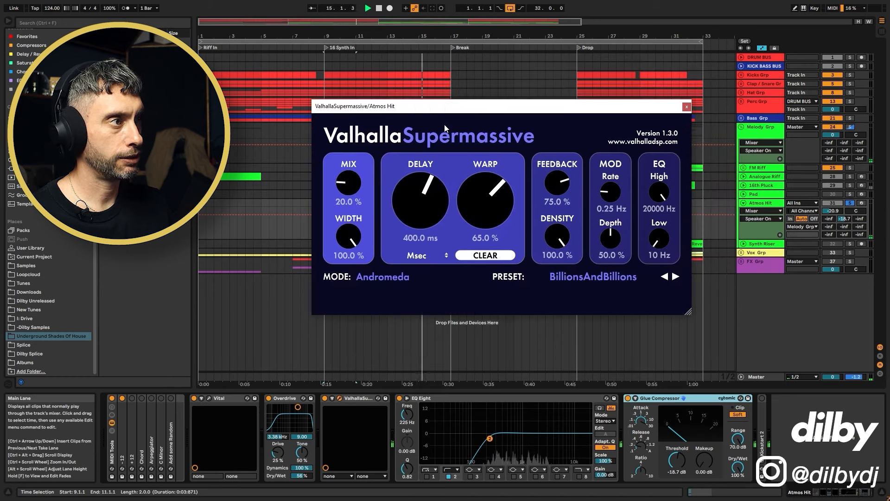
{"action": "left_click", "coordinate": [325, 399]}
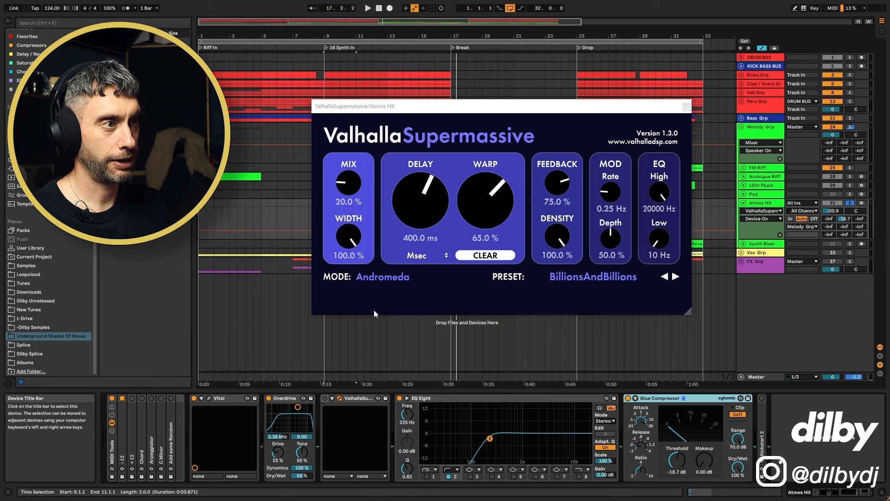
{"action": "key", "text": "space"}
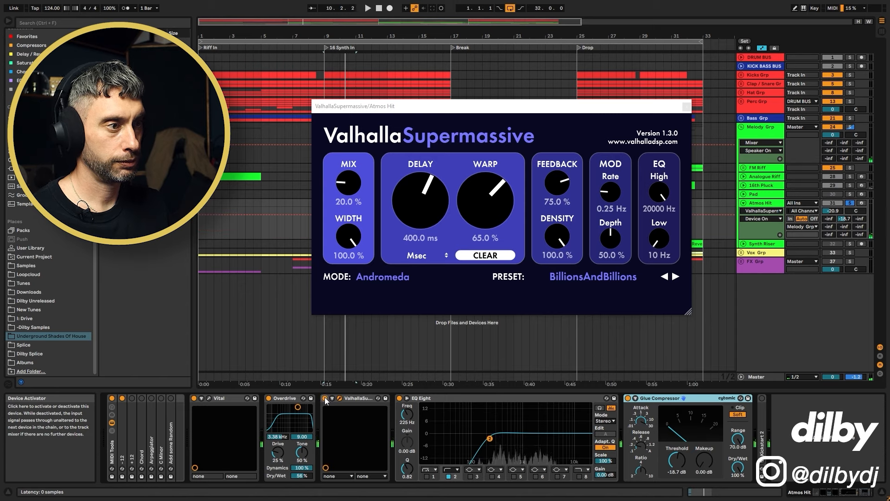
{"action": "key", "text": "space"}
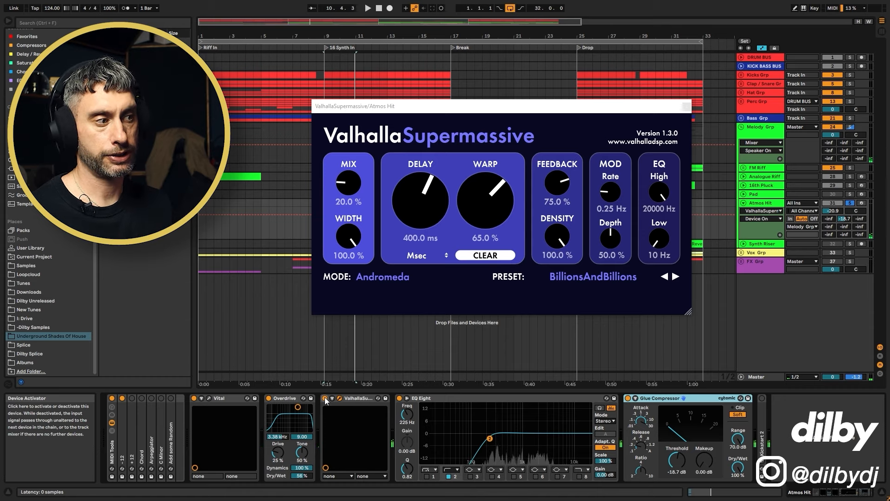
{"action": "left_click", "coordinate": [767, 204]}
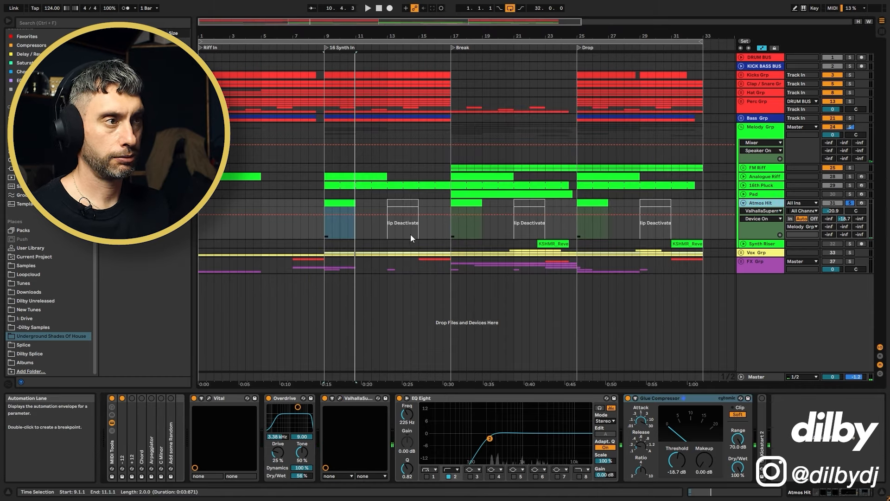
Step: Fold the Atmos Hit track, unfold and solo the Synth Riser track, and listen to its riser near the end of the Break
{"action": "left_click", "coordinate": [332, 202]}
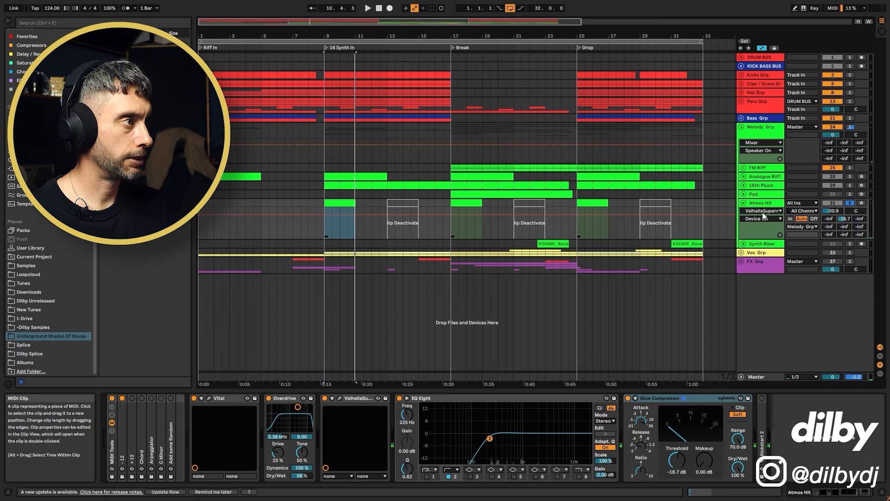
{"action": "left_click", "coordinate": [743, 203]}
{"action": "left_click", "coordinate": [743, 211]}
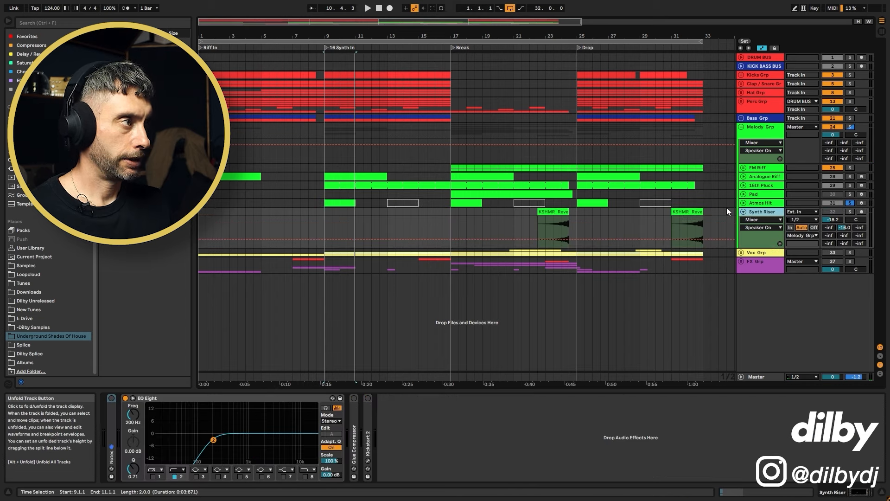
{"action": "left_click", "coordinate": [546, 223]}
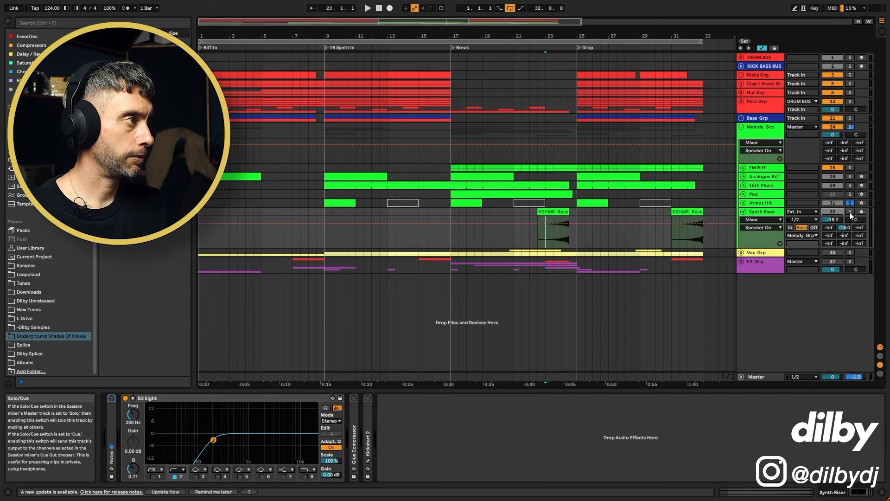
{"action": "left_click", "coordinate": [551, 222]}
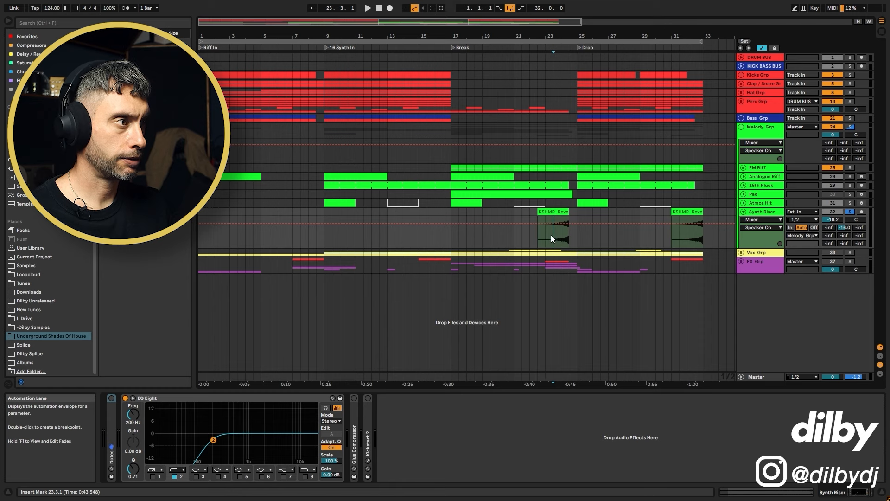
{"action": "key", "text": "space"}
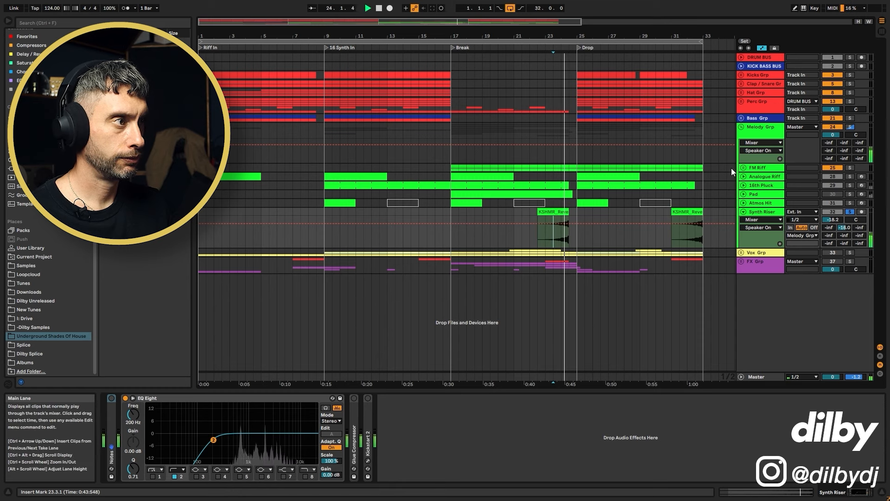
{"action": "key", "text": "space"}
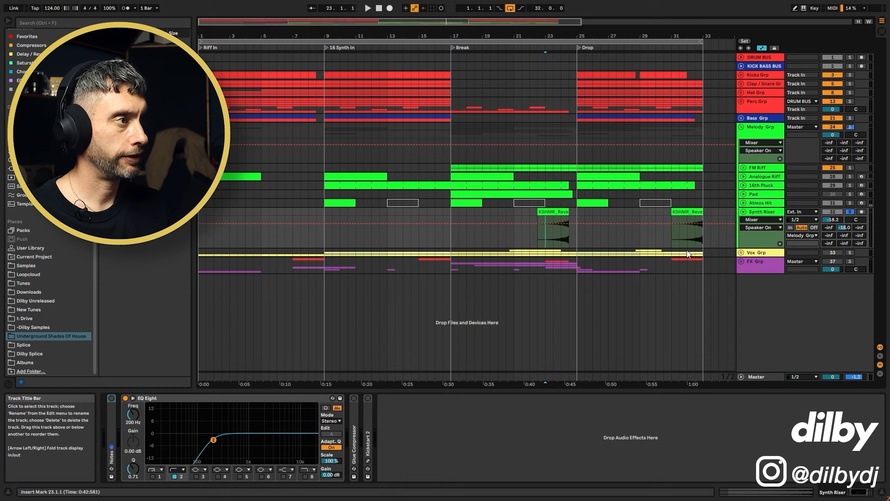
Step: Unfold and solo the Pad track, highlight the drum tracks from bar 17 to 25, and place the insert marker at bar 17
{"action": "left_click", "coordinate": [743, 196]}
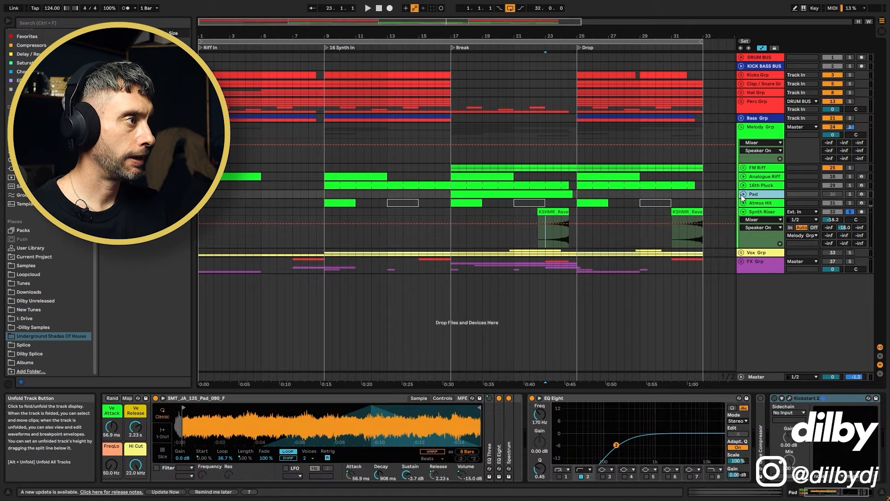
{"action": "left_click", "coordinate": [744, 194]}
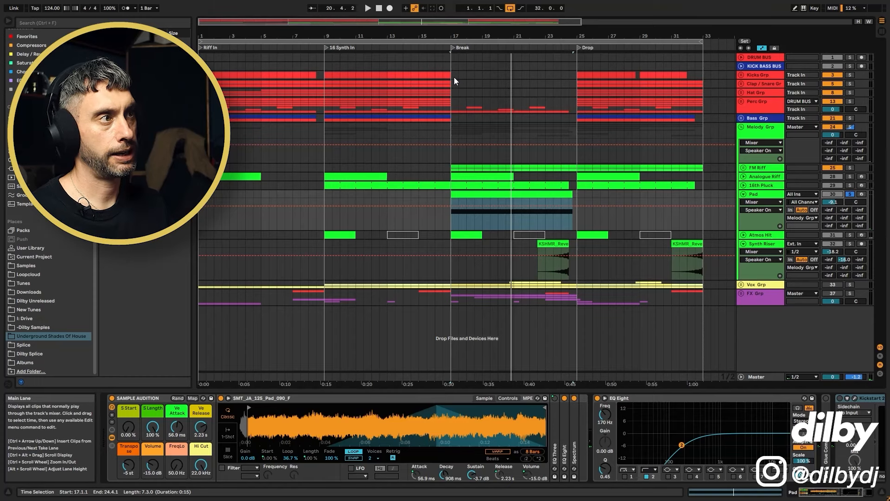
{"action": "left_click_drag", "start_coordinate": [455, 66], "coordinate": [574, 99]}
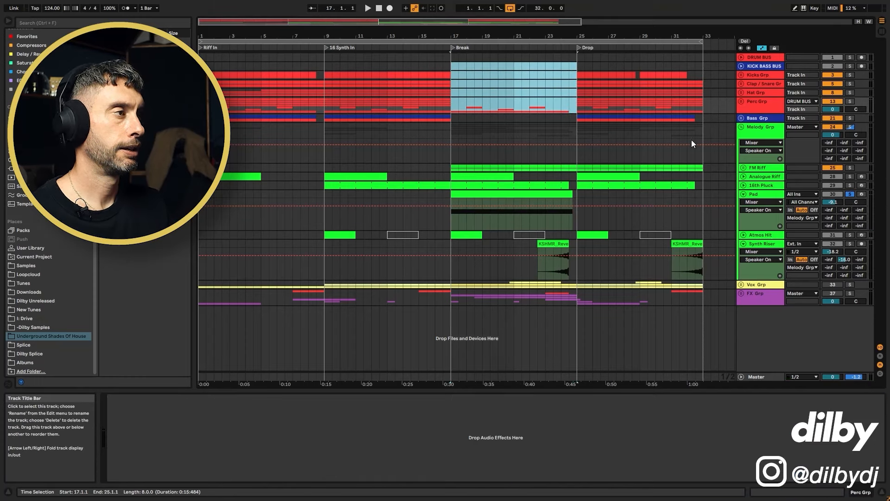
{"action": "left_click", "coordinate": [452, 220]}
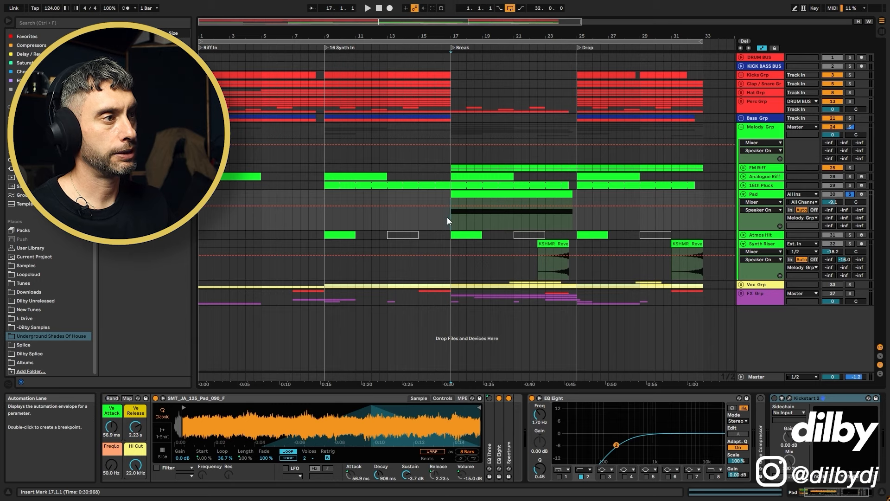
Step: Listen to the Pad from bar 17, fold its track, and play the full mix around the Break
{"action": "key", "text": "space"}
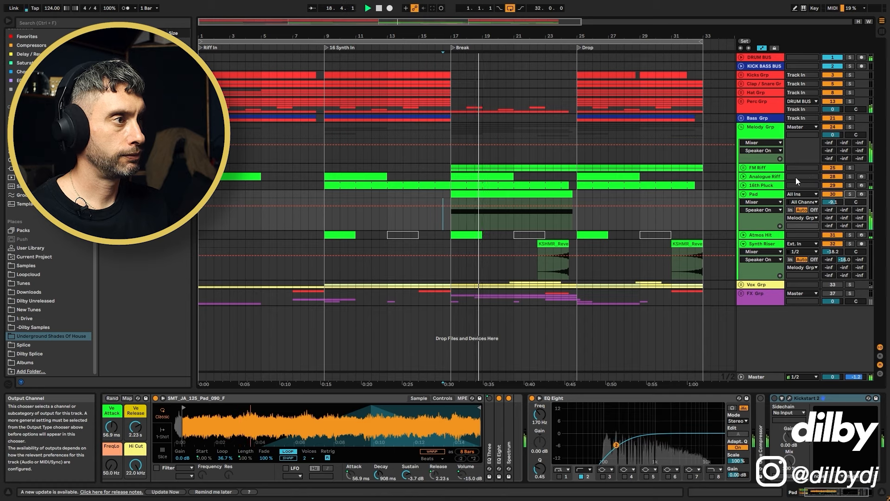
{"action": "left_click", "coordinate": [744, 194]}
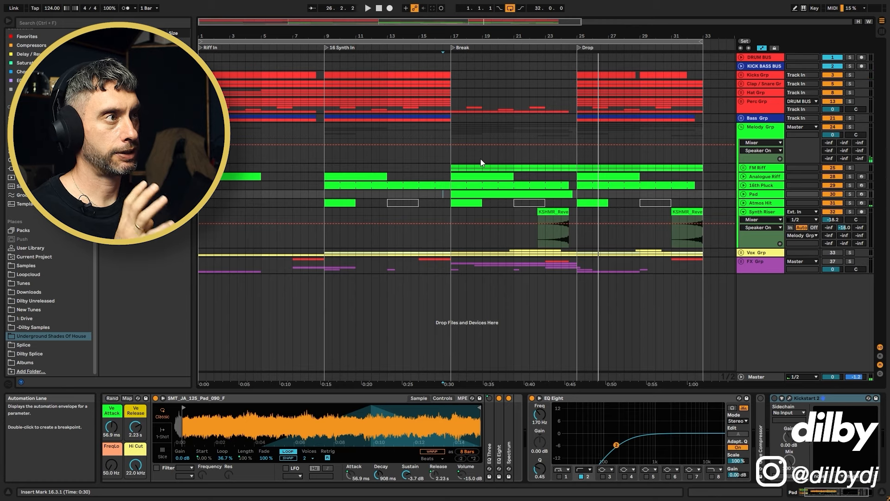
{"action": "left_click", "coordinate": [419, 157]}
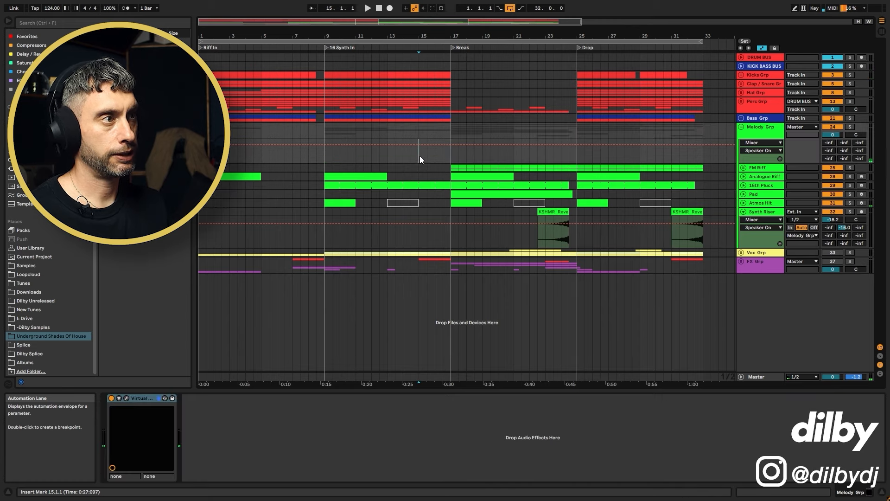
{"action": "left_click", "coordinate": [409, 55]}
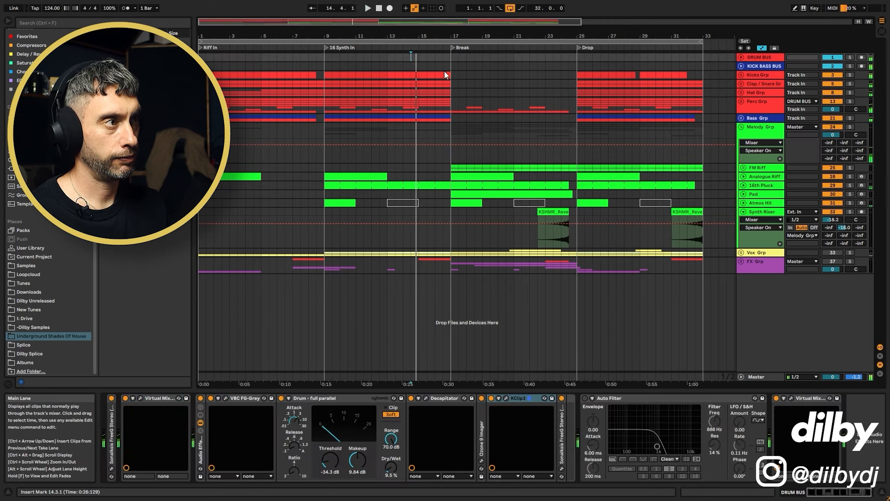
{"action": "left_click", "coordinate": [494, 124]}
{"action": "key", "text": "space"}
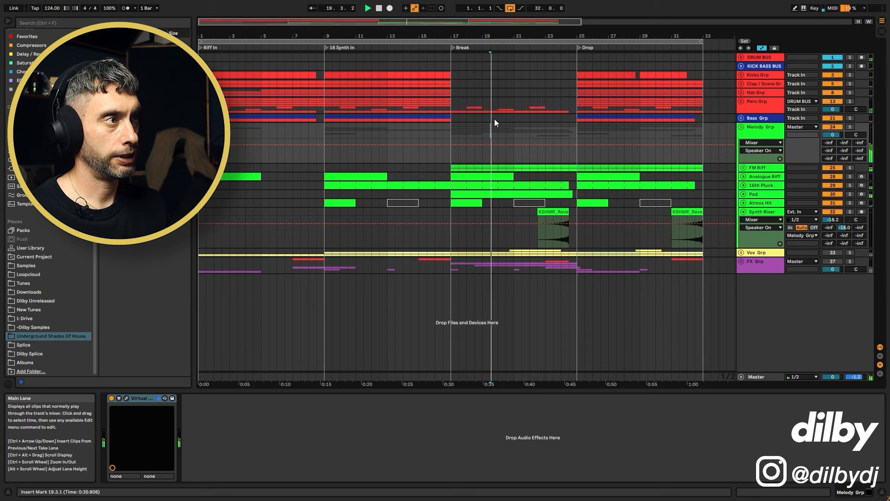
{"action": "left_click", "coordinate": [582, 127]}
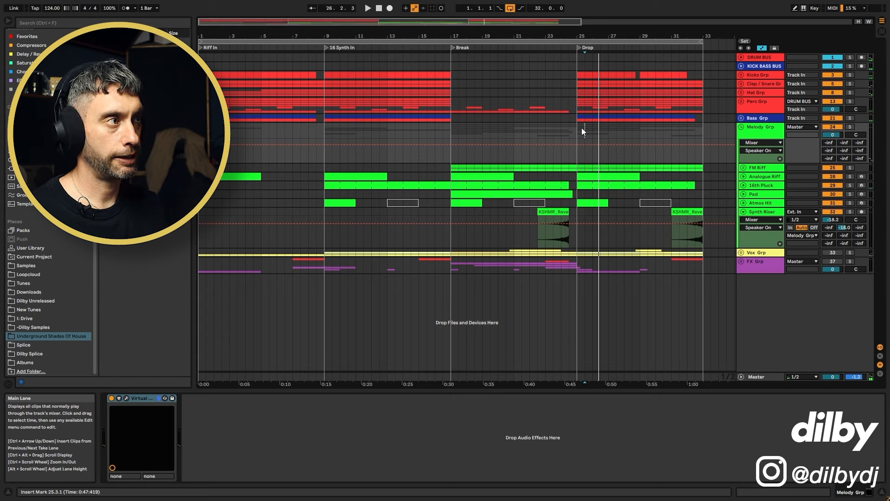
Step: Fold the Melody Grp, unfold the Vox Grp, and select the Breath track's clips to show its devices
{"action": "left_click", "coordinate": [740, 127]}
{"action": "left_click", "coordinate": [741, 143]}
{"action": "left_click", "coordinate": [461, 216]}
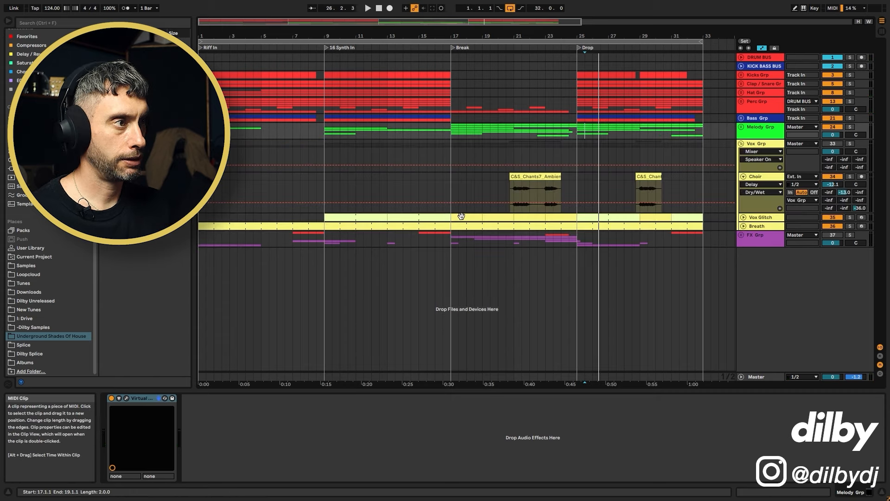
{"action": "left_click", "coordinate": [429, 225]}
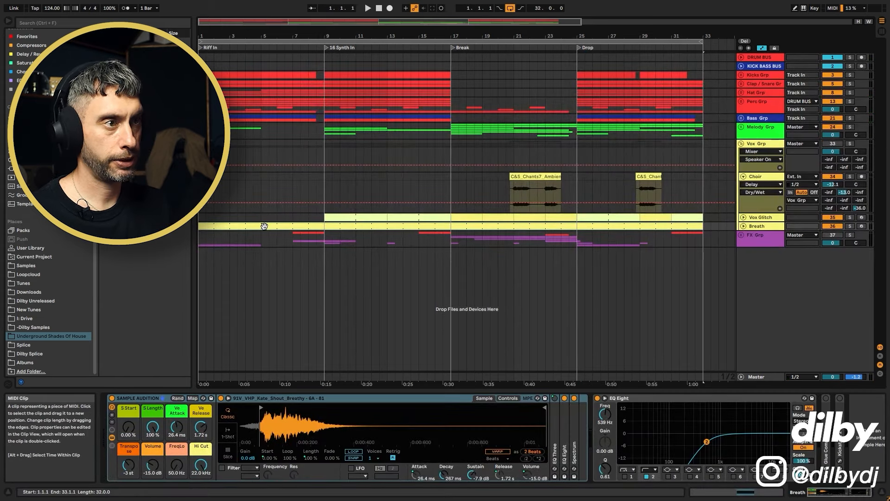
Step: Solo and unfold the Breath track, and listen to its breathy shout sample from just before bar 5
{"action": "left_click", "coordinate": [851, 226]}
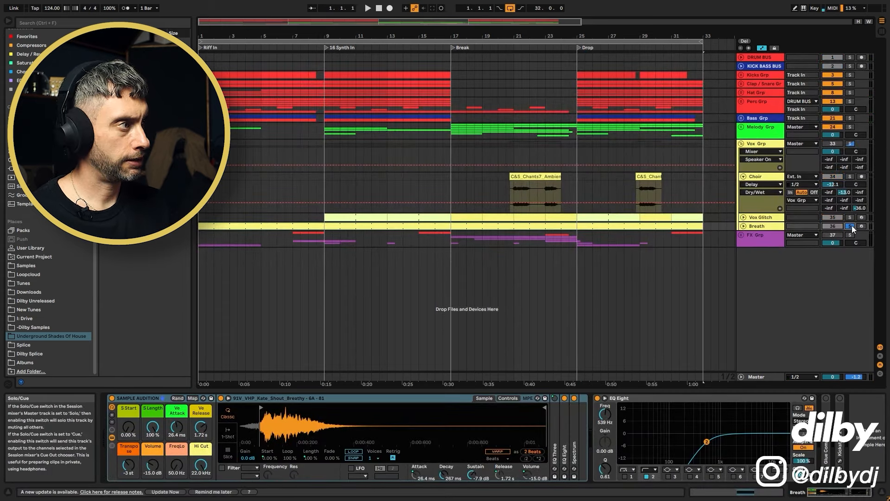
{"action": "left_click", "coordinate": [743, 226]}
{"action": "left_click", "coordinate": [254, 240]}
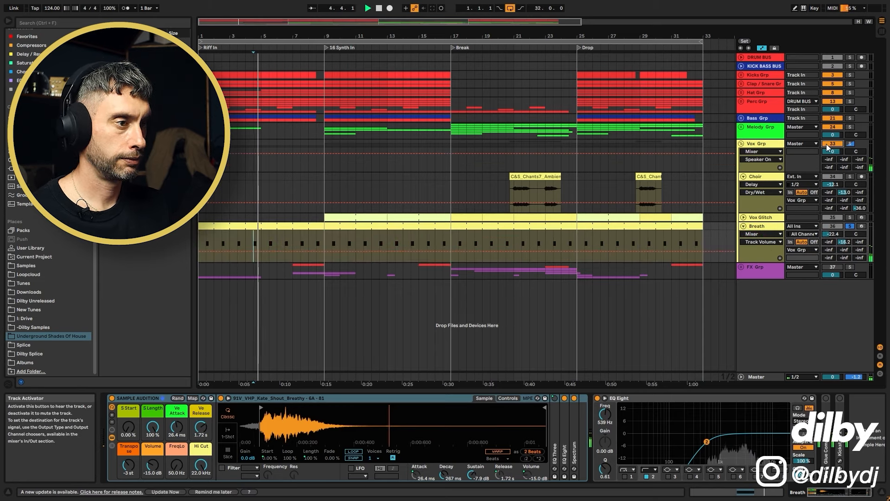
Step: Play the Breath track with the full mix from bar 3, highlight its hits from bar 6 to 9, and fold it
{"action": "key", "text": "ctrl+a"}
{"action": "left_click", "coordinate": [229, 240]}
{"action": "key", "text": "space"}
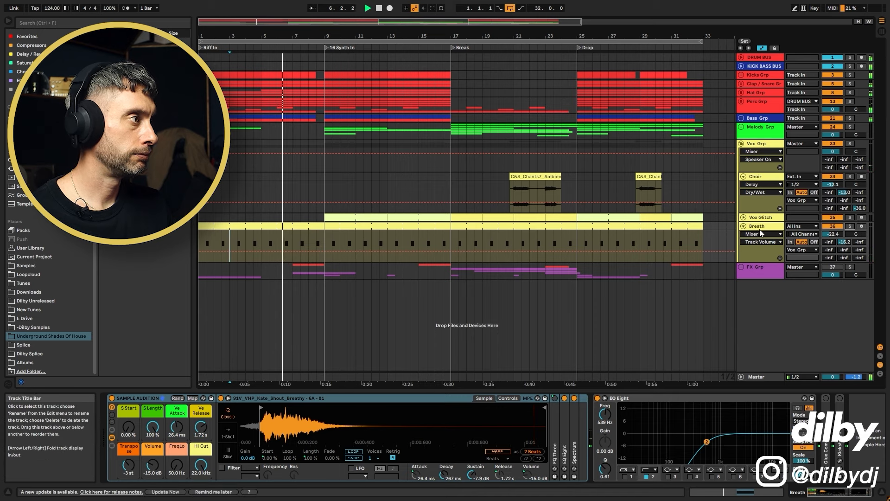
{"action": "key", "text": "space"}
{"action": "left_click_drag", "start_coordinate": [277, 239], "coordinate": [288, 239]}
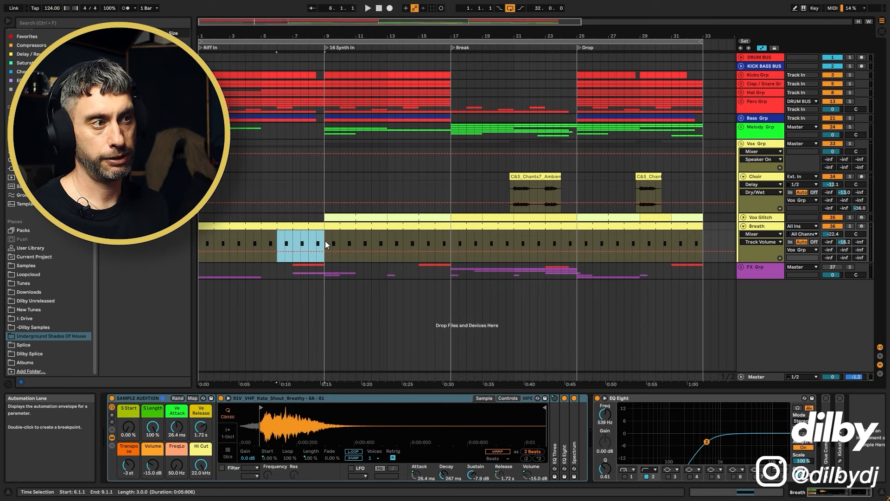
{"action": "left_click", "coordinate": [743, 226]}
Step: Unfold the Vox Glitch track, and examine its clip at bar 9 and its spoken-phrase sample in Simpler's expanded view
{"action": "left_click", "coordinate": [757, 209]}
{"action": "left_click", "coordinate": [759, 217]}
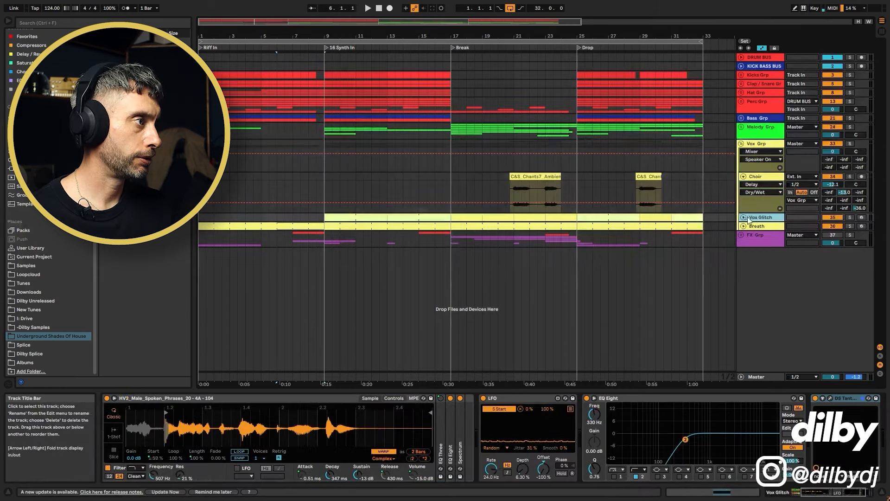
{"action": "left_click", "coordinate": [743, 217]}
{"action": "left_click", "coordinate": [341, 224]}
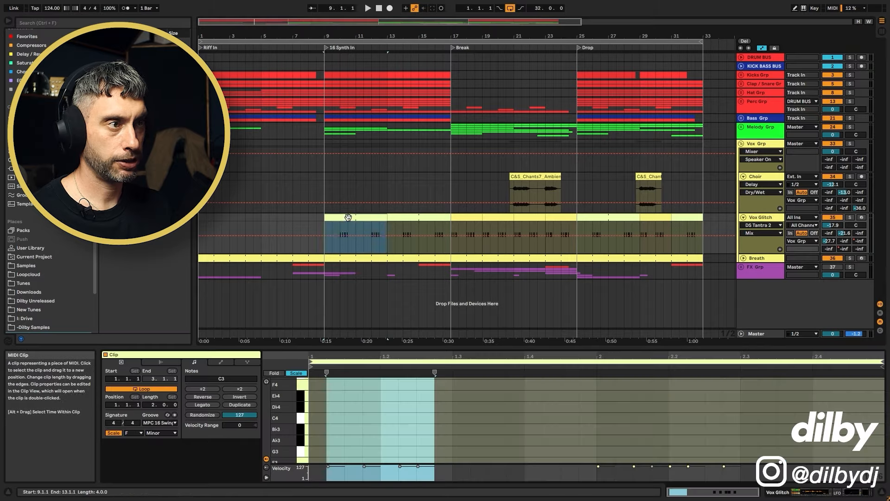
{"action": "key", "text": "shift+Tab"}
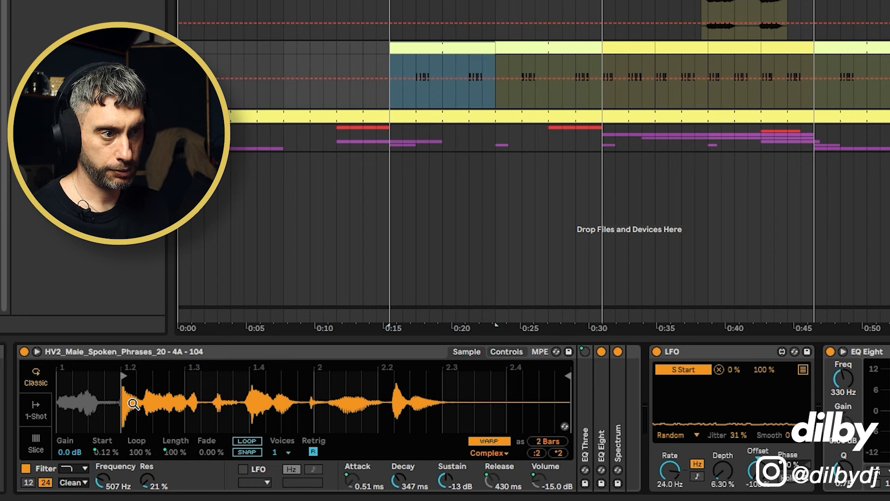
{"action": "left_click", "coordinate": [35, 352]}
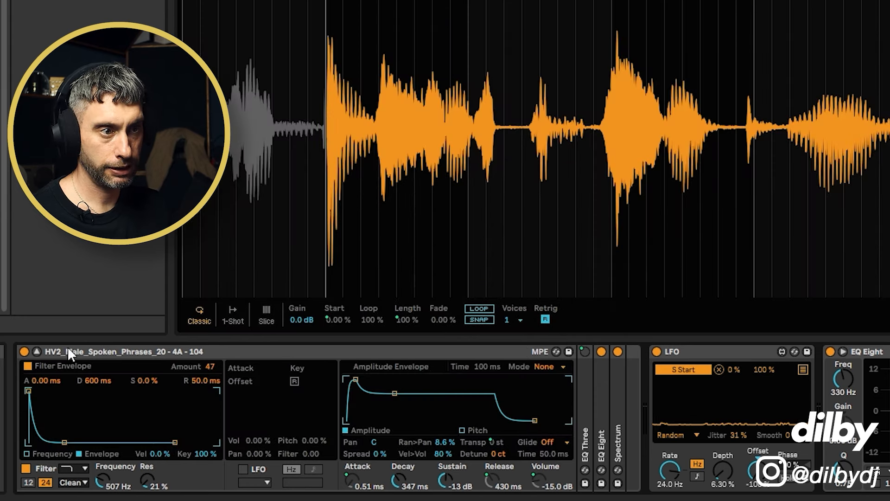
{"action": "left_click", "coordinate": [36, 352]}
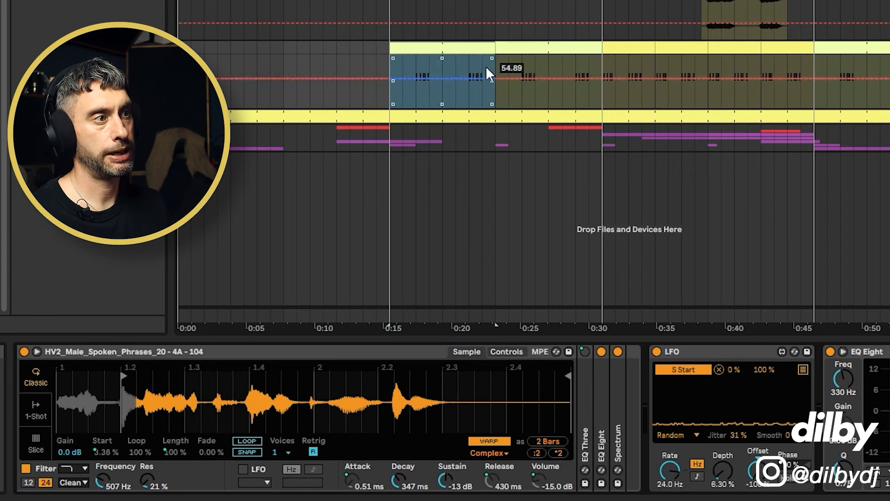
Step: Solo the Vox Glitch track and listen to its first phrase from bar 10 while watching the modulated sample start
{"action": "left_click", "coordinate": [416, 63]}
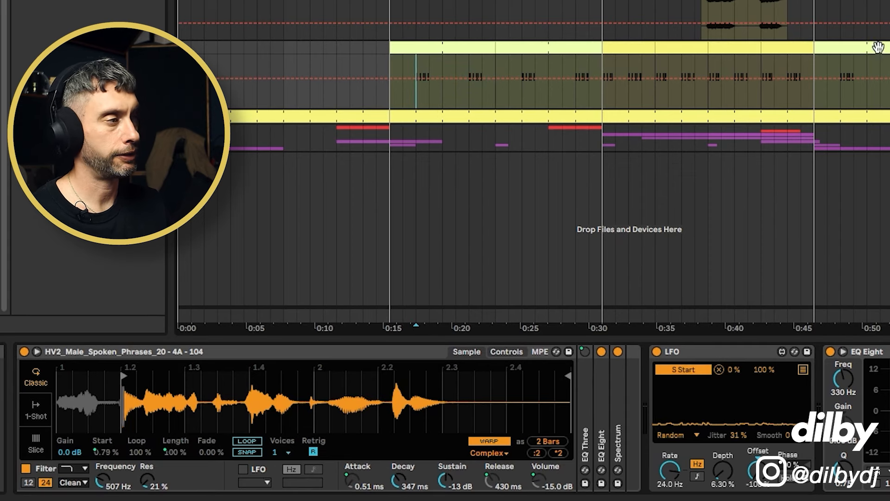
{"action": "key", "text": "space"}
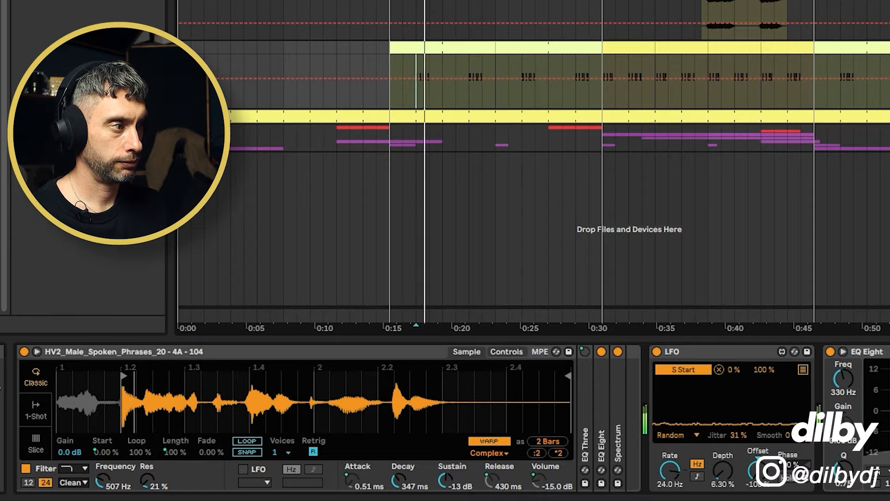
{"action": "key", "text": "space"}
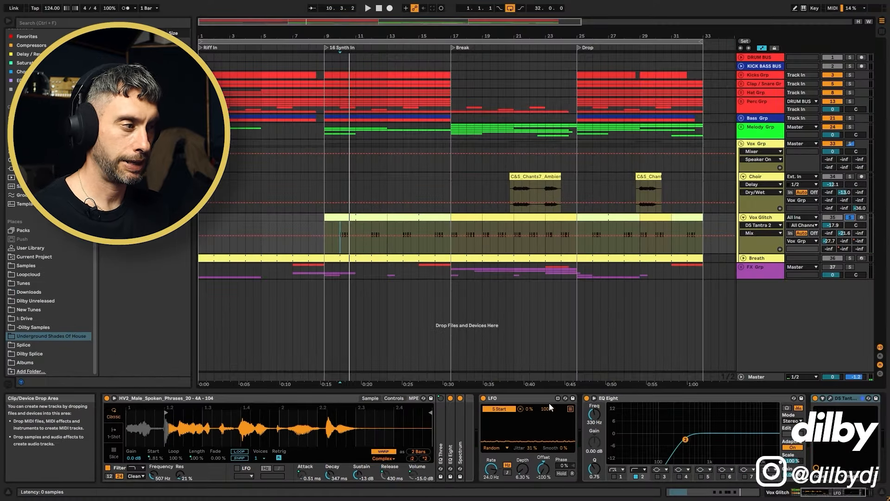
Step: Examine the SEQ SPIKES preset in the Vox Glitch track's DS Tantra 2 and close its window
{"action": "left_click_drag", "start_coordinate": [820, 493], "coordinate": [834, 492]}
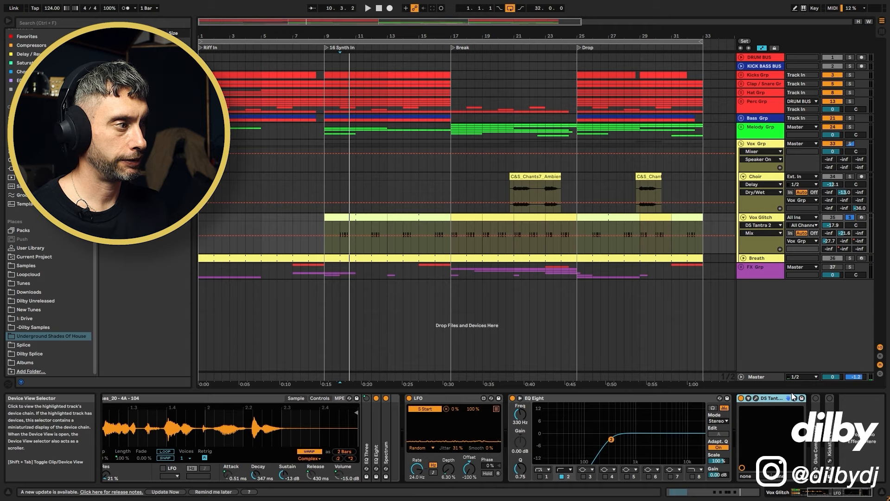
{"action": "left_click", "coordinate": [743, 397]}
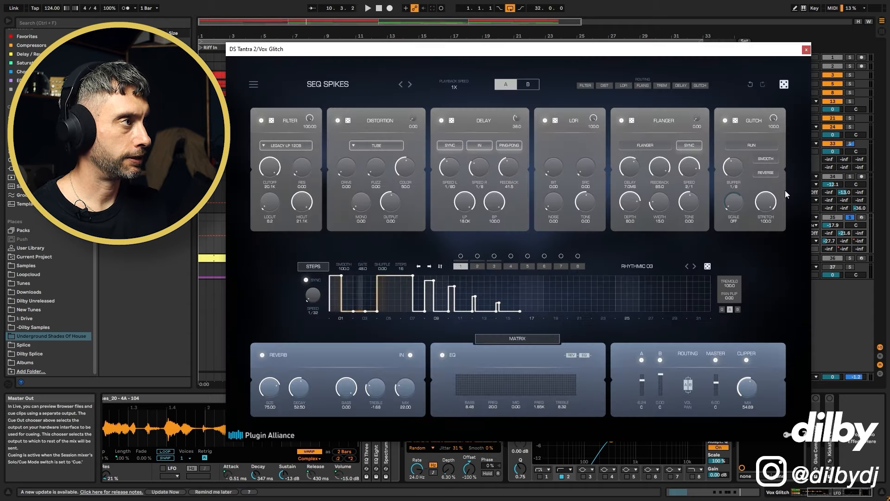
{"action": "left_click", "coordinate": [806, 50]}
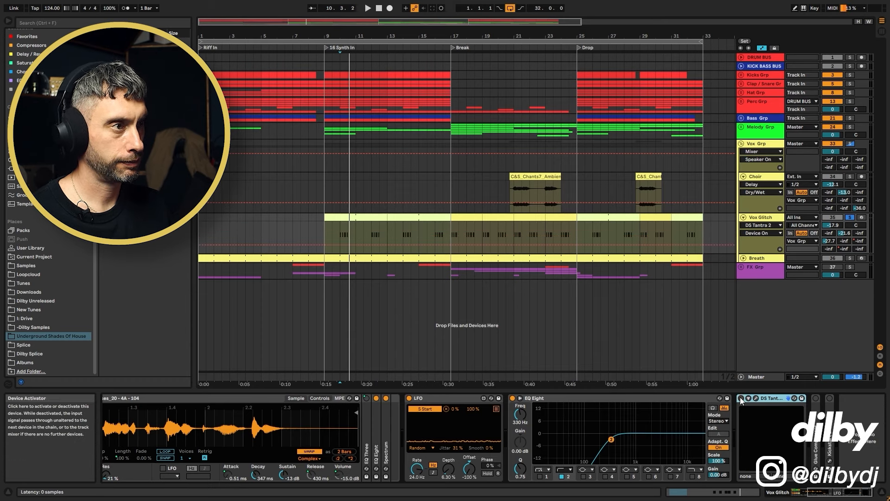
Step: Compare the Vox Glitch phrase from bar 10 with DS Tantra 2 off and on, leaving it enabled
{"action": "key", "text": "space"}
{"action": "key", "text": "space"}
{"action": "key", "text": "space"}
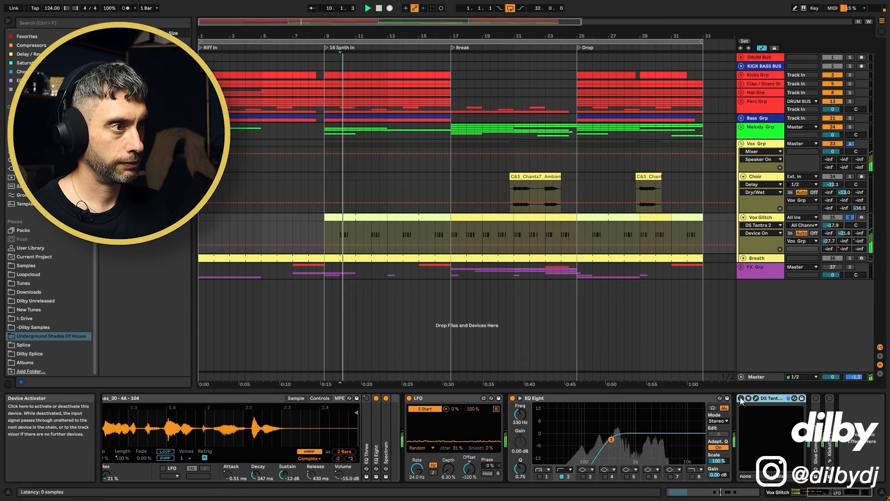
{"action": "key", "text": "space"}
{"action": "key", "text": "space"}
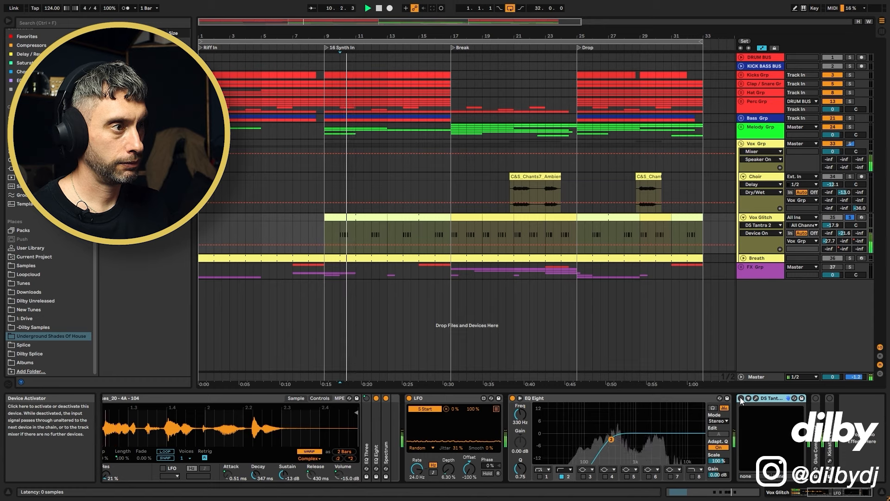
{"action": "left_click", "coordinate": [741, 397]}
{"action": "key", "text": "space"}
{"action": "key", "text": "space"}
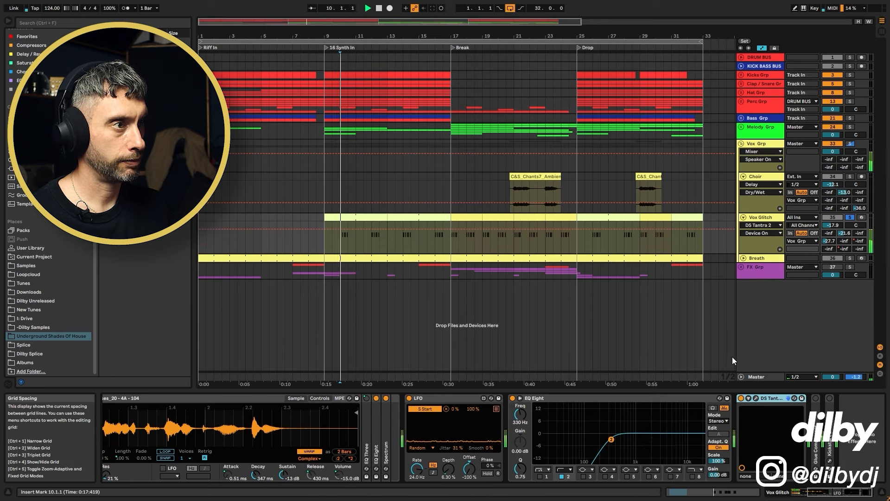
{"action": "key", "text": "space"}
{"action": "key", "text": "space"}
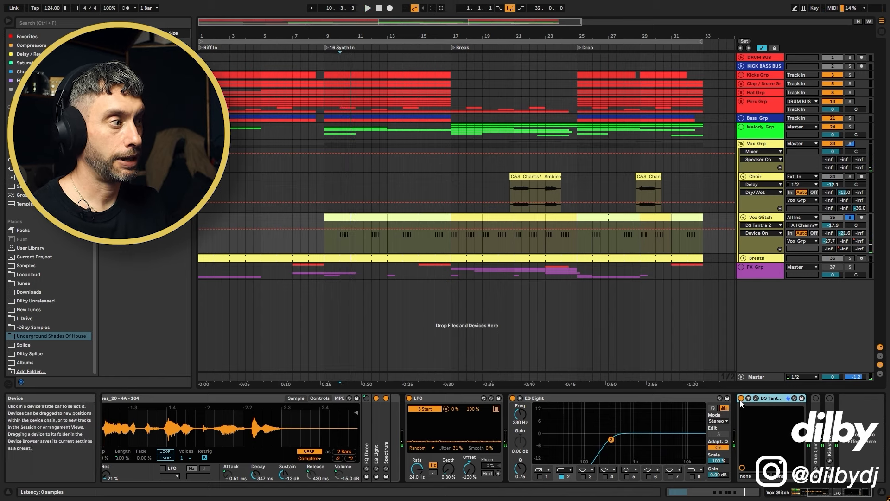
Step: Highlight the Vox Glitch phrase from bar 9.3 to 11, unsolo the track, and listen to it in the full mix
{"action": "left_click_drag", "start_coordinate": [335, 243], "coordinate": [358, 246]}
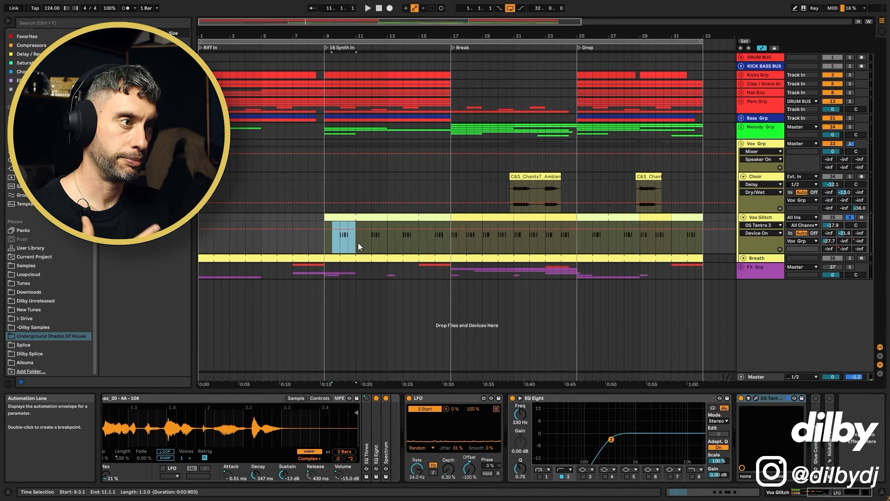
{"action": "key", "text": "space"}
{"action": "key", "text": "u"}
{"action": "left_click", "coordinate": [849, 217]}
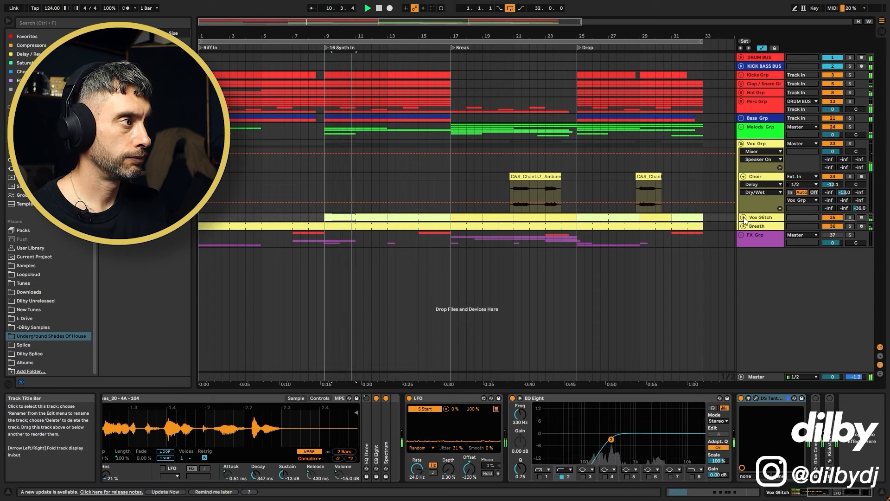
{"action": "key", "text": "u"}
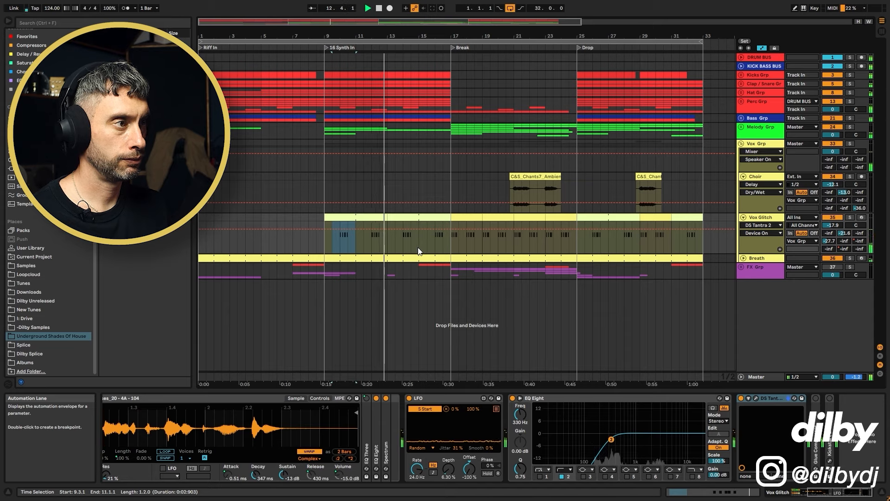
Step: Highlight the Vox Glitch track from bar 13.3 to 15.3 and examine the C3 notes in its clip
{"action": "left_click_drag", "start_coordinate": [395, 237], "coordinate": [423, 224]}
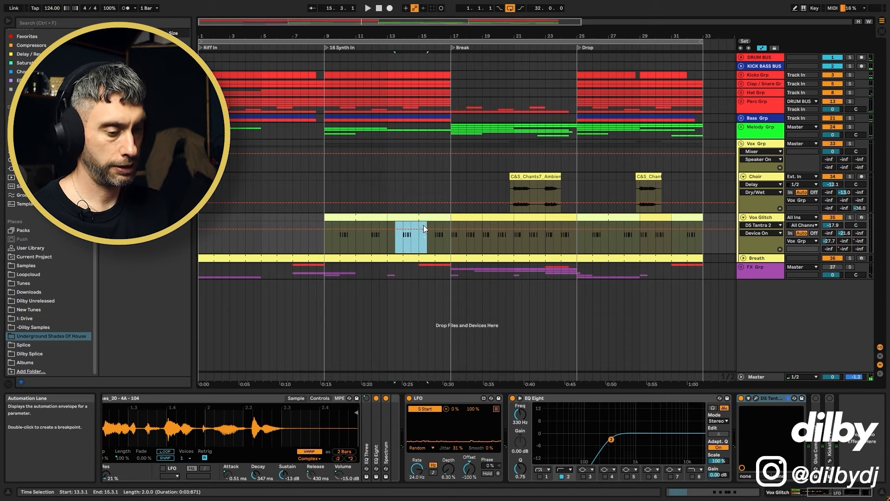
{"action": "key", "text": "shift+Tab"}
{"action": "scroll", "coordinate": [364, 432], "scroll_direction": "down", "scroll_amount": 4}
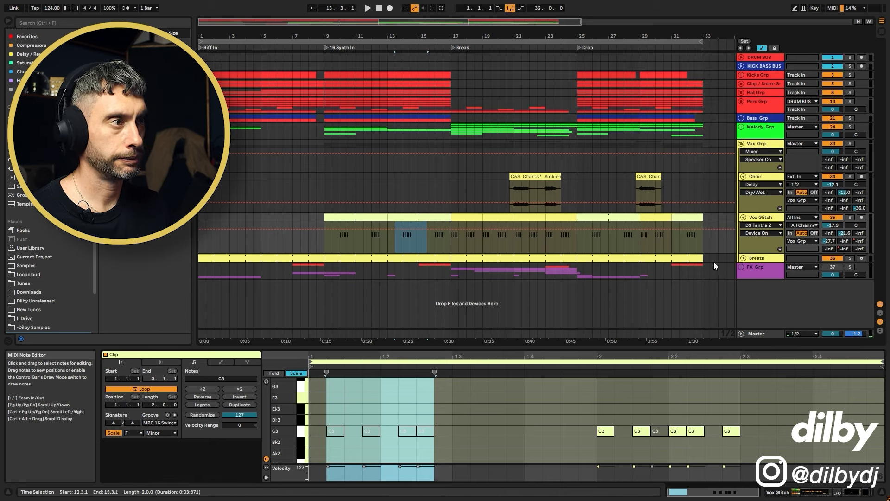
Step: Examine the Vox Glitch clip at bar 17, listen from the start of the Break, and select the Choir track
{"action": "left_click", "coordinate": [467, 217]}
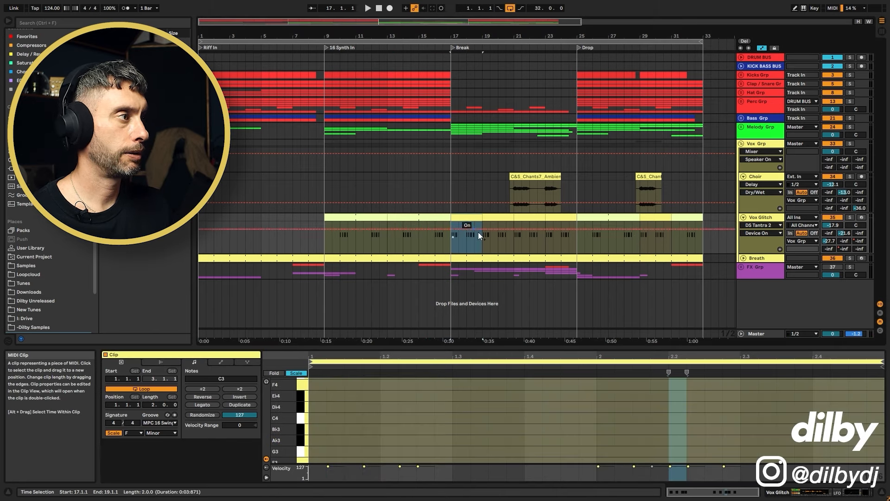
{"action": "left_click", "coordinate": [451, 250]}
{"action": "key", "text": "space"}
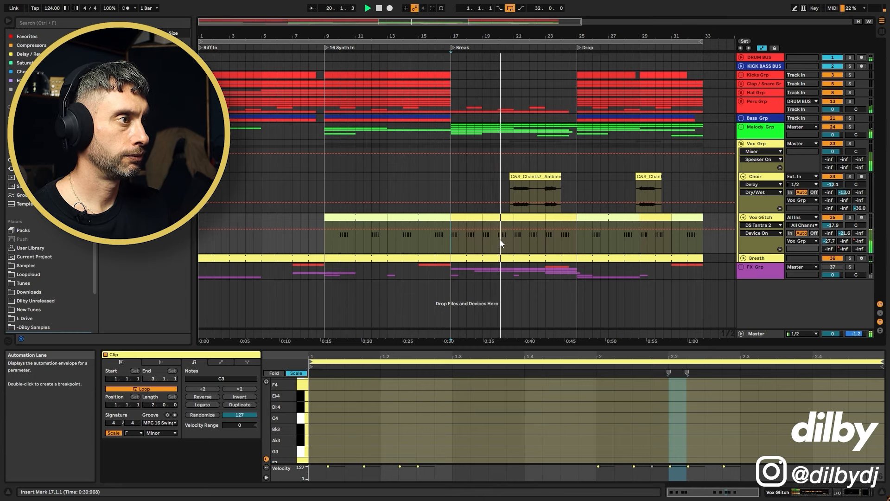
{"action": "left_click", "coordinate": [760, 174]}
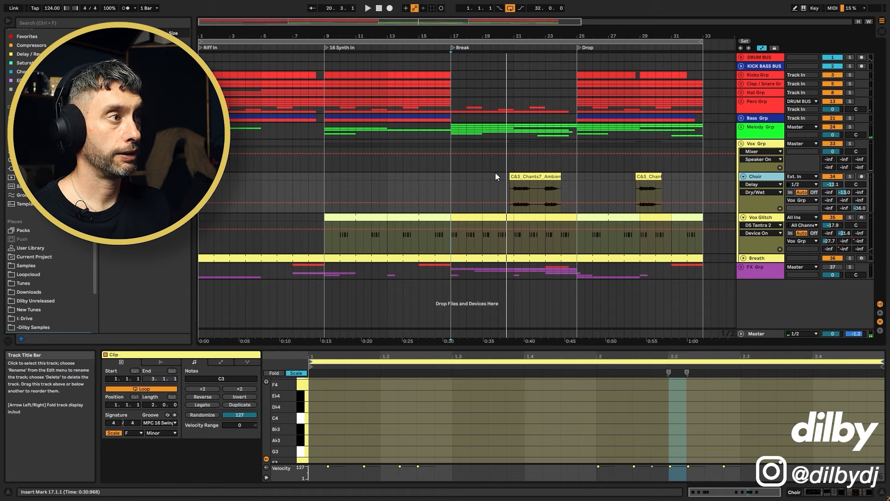
Step: Examine the Choir clip in the Break, solo the Choir track, and listen to it from bar 20.3
{"action": "left_click", "coordinate": [508, 180]}
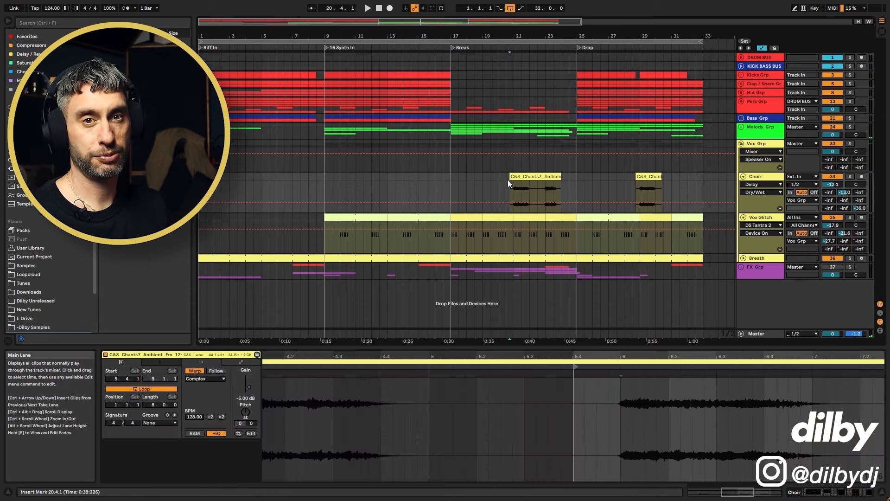
{"action": "left_click", "coordinate": [505, 180]}
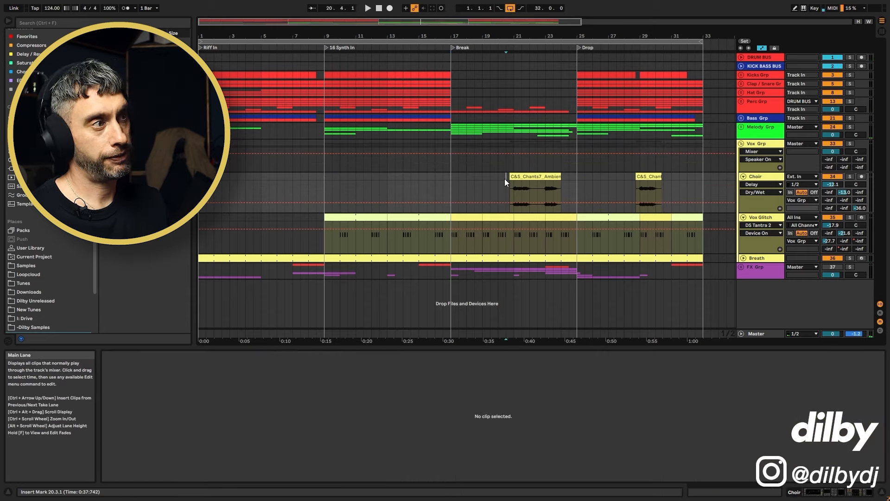
{"action": "key", "text": "space"}
{"action": "left_click", "coordinate": [849, 176]}
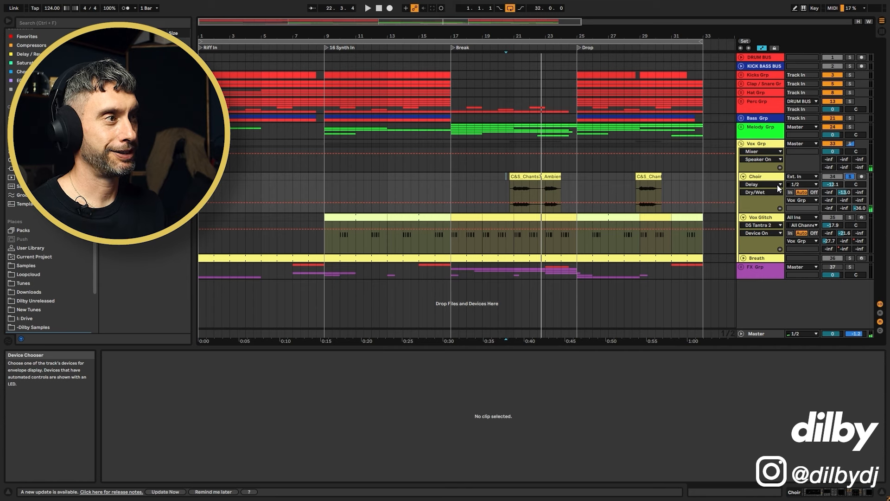
Step: Show the Choir track's devices and enable EQ Eight band 5, set to 3.34 kHz with 0 dB gain
{"action": "left_click", "coordinate": [743, 177]}
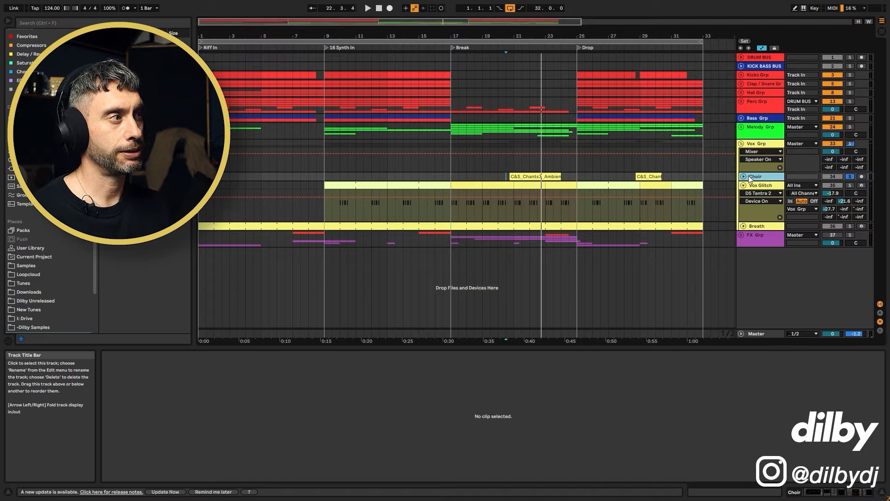
{"action": "left_click", "coordinate": [744, 177]}
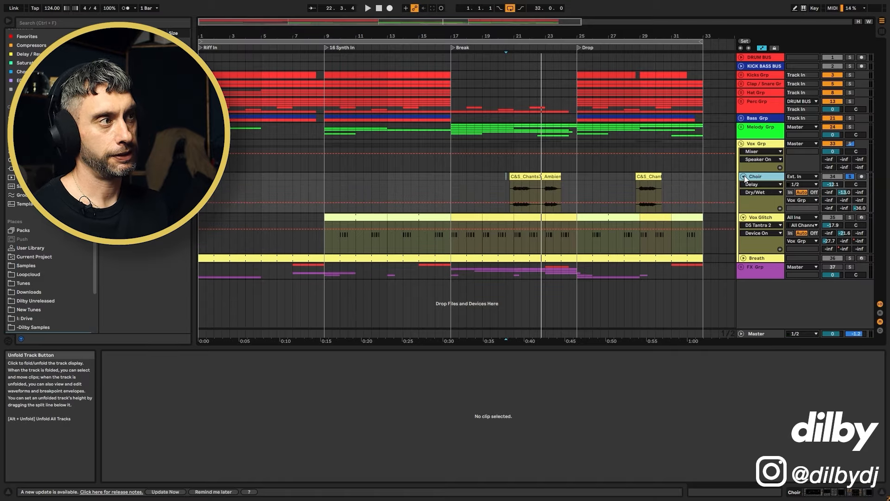
{"action": "key", "text": "shift+Tab"}
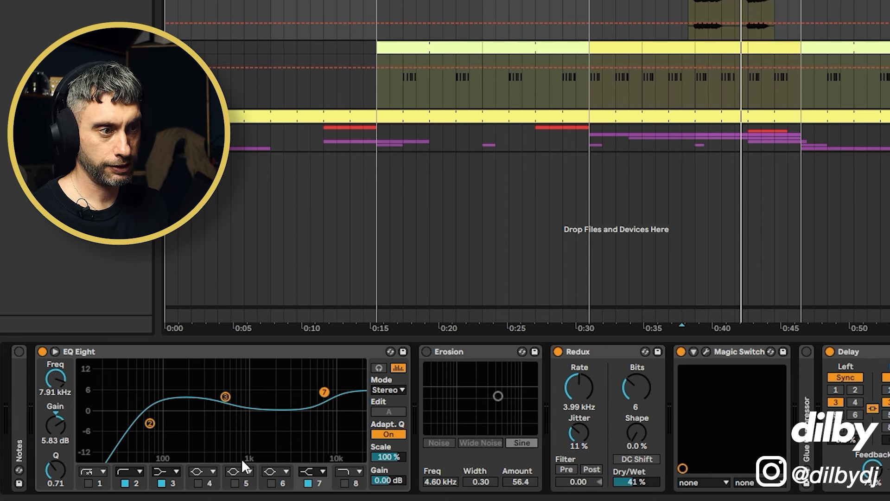
{"action": "left_click", "coordinate": [234, 483]}
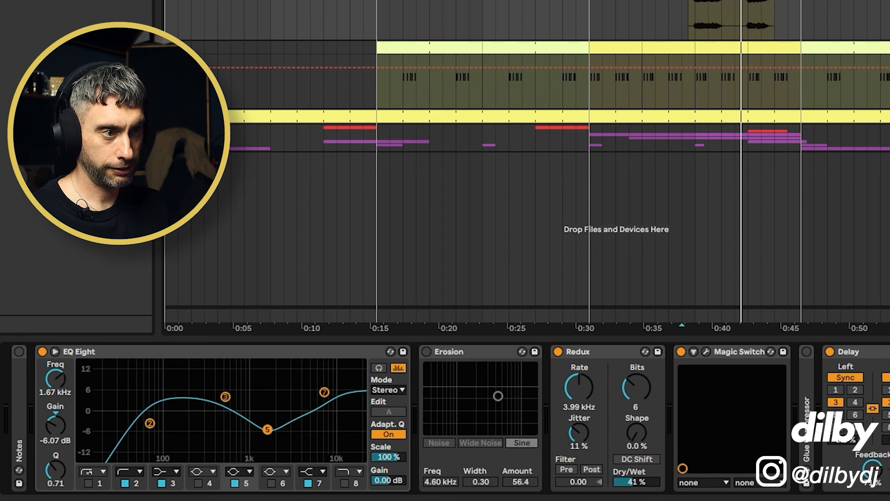
{"action": "key", "text": "ctrl+z"}
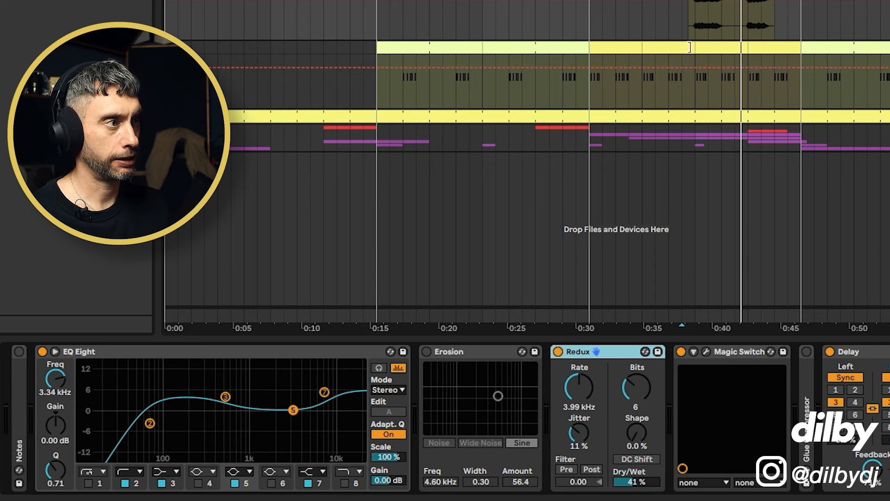
Step: Listen to the Choir chant from bar 21 with Redux off and on, leaving it enabled
{"action": "left_click", "coordinate": [697, 20]}
{"action": "key", "text": "space"}
{"action": "left_click", "coordinate": [559, 352]}
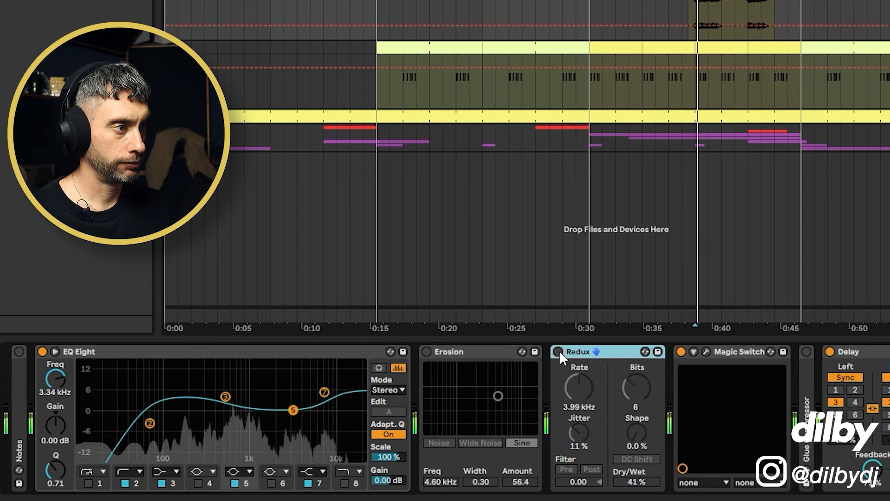
{"action": "left_click", "coordinate": [559, 352]}
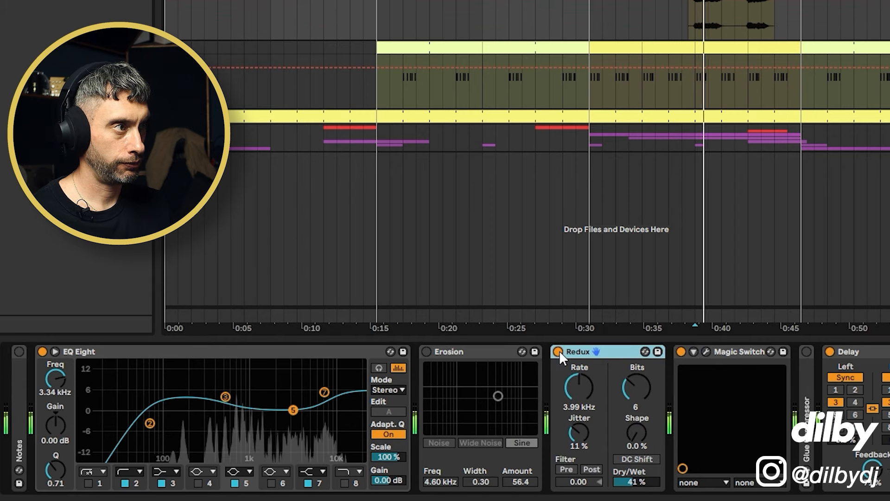
Step: Compare the Choir chant with Magic Switch off and on, inspecting its plug-in window before closing it
{"action": "left_click", "coordinate": [699, 352]}
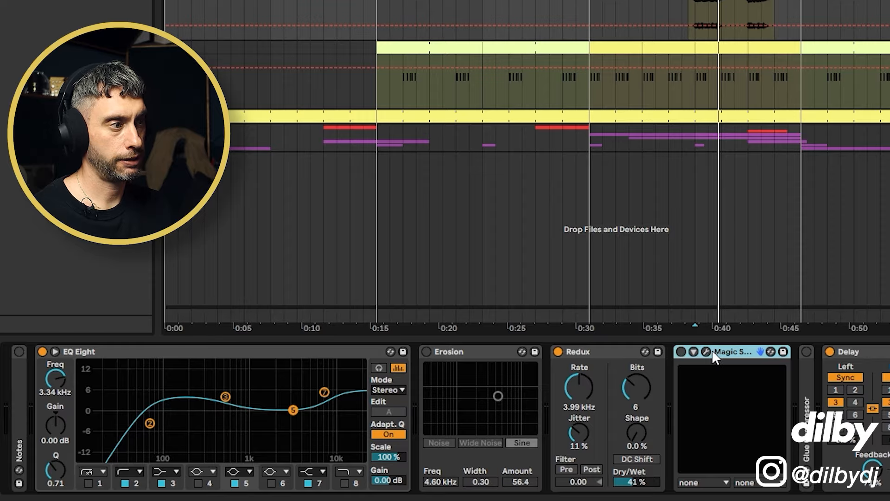
{"action": "left_click", "coordinate": [706, 351]}
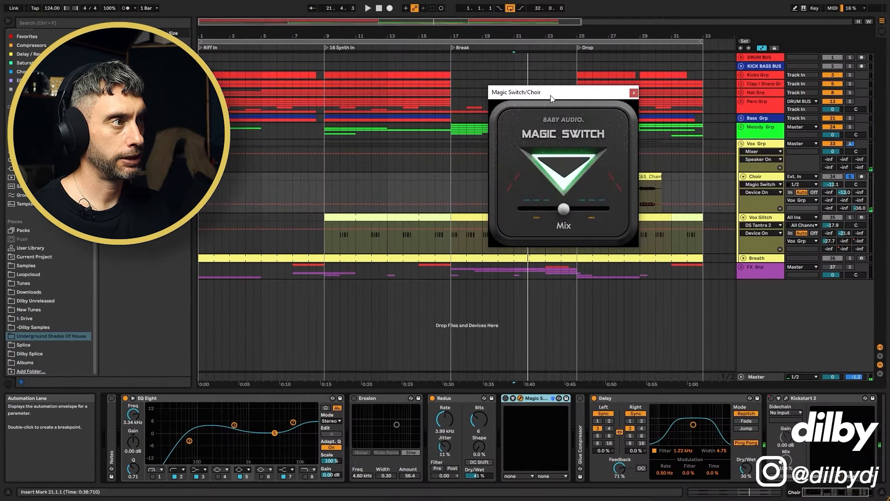
{"action": "left_click_drag", "start_coordinate": [550, 96], "coordinate": [691, 81]}
{"action": "key", "text": "space"}
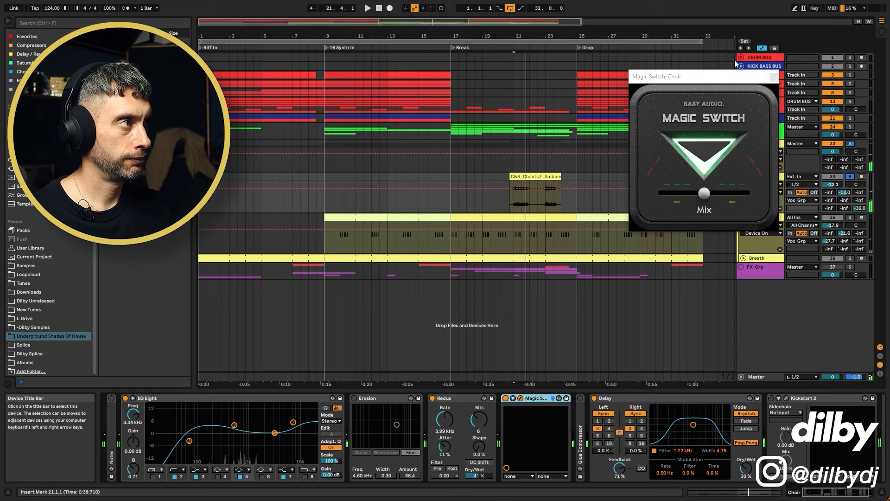
{"action": "left_click", "coordinate": [773, 77]}
Step: Compare the Choir chant with Delay off and on, leaving it enabled
{"action": "scroll", "coordinate": [554, 399], "scroll_direction": "right", "scroll_amount": 1}
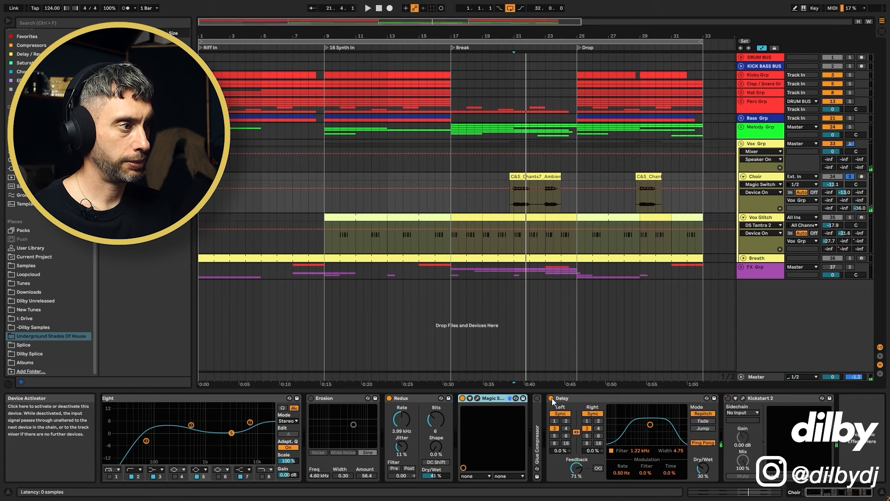
{"action": "left_click", "coordinate": [551, 397]}
{"action": "key", "text": "space"}
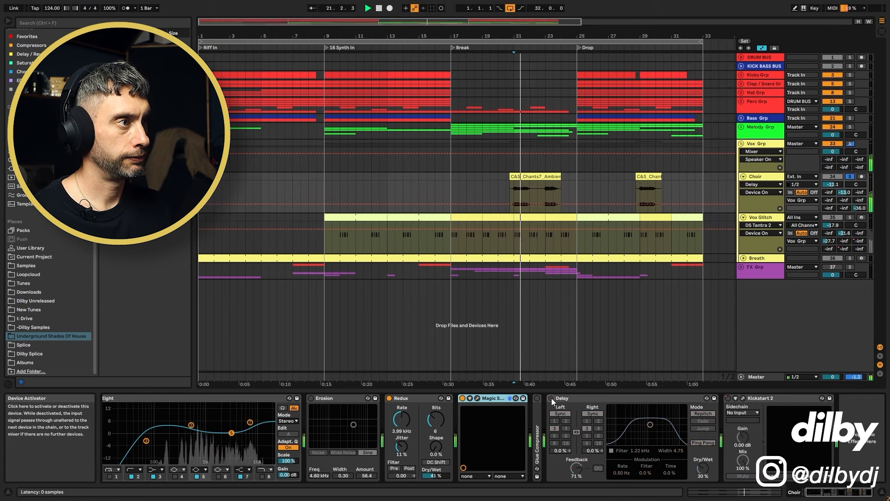
{"action": "left_click", "coordinate": [551, 398]}
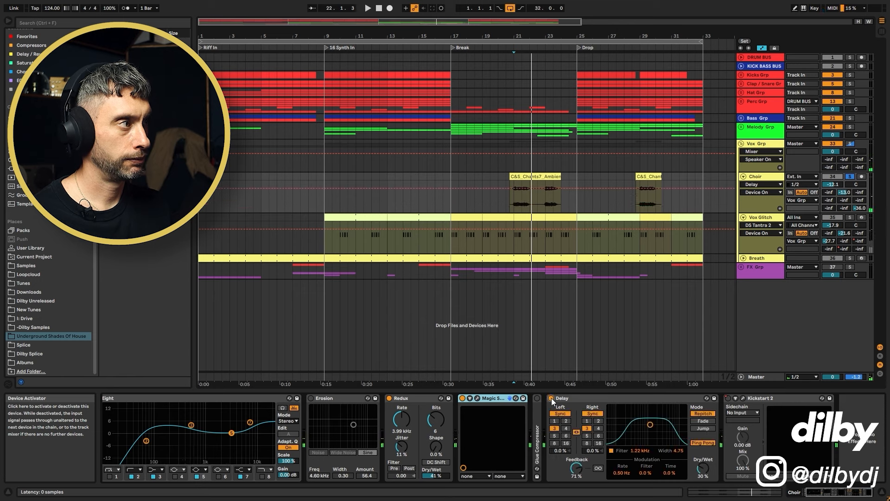
{"action": "key", "text": "space"}
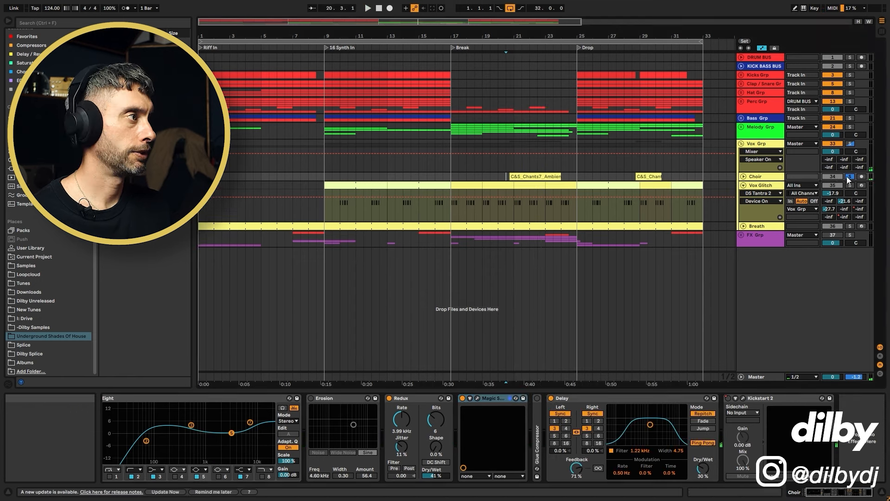
Step: Unsolo the Choir track and listen from bar 20.3 into the Drop in the full mix
{"action": "left_click", "coordinate": [862, 176]}
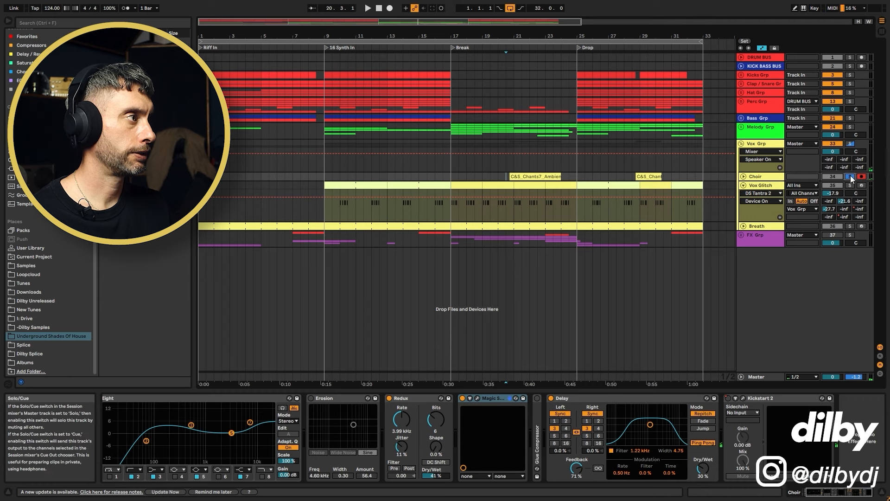
{"action": "key", "text": "space"}
{"action": "left_click", "coordinate": [743, 177]}
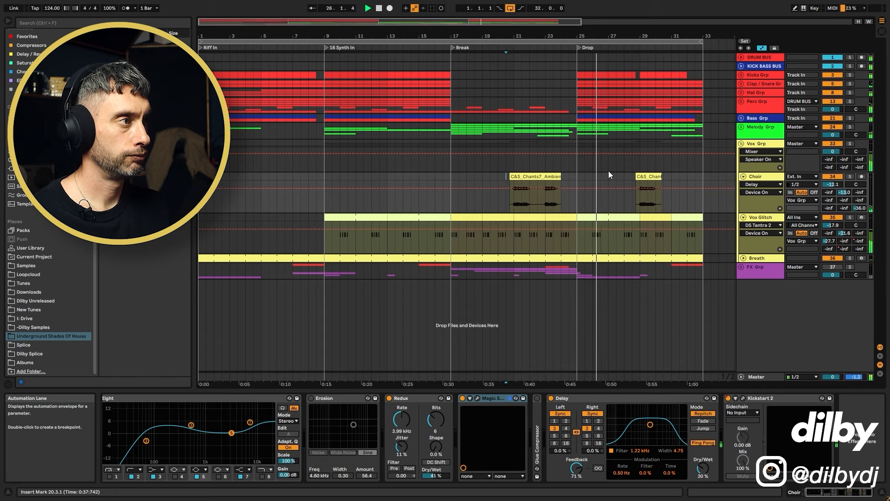
{"action": "key", "text": "space"}
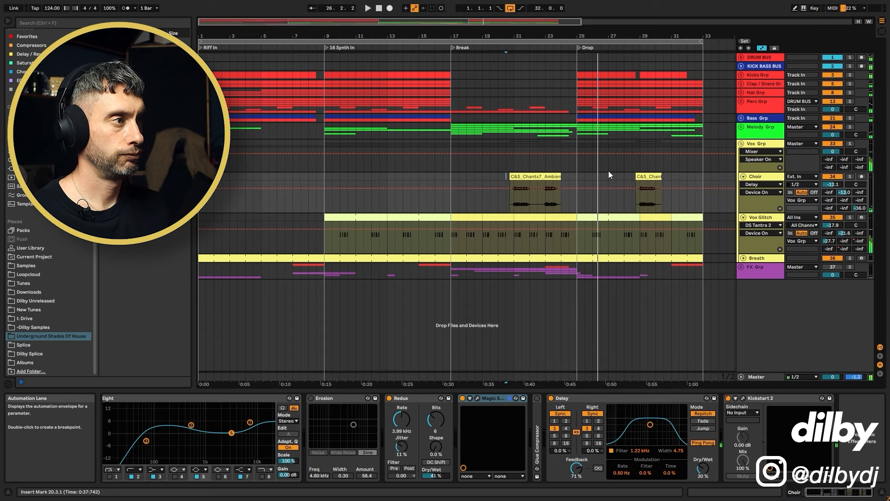
Step: Collapse the Vox Grp, expand the FX Grp, and fold its Down Sweep and Snare Roll tracks
{"action": "left_click", "coordinate": [741, 144]}
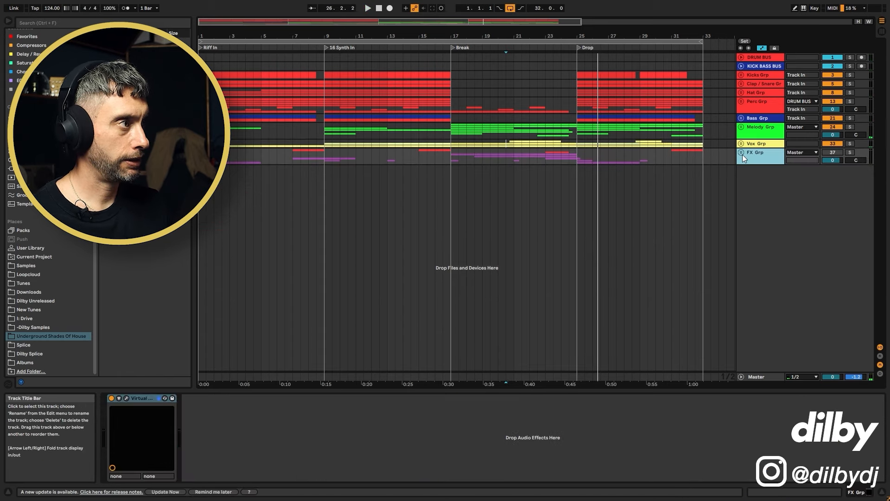
{"action": "left_click", "coordinate": [740, 154]}
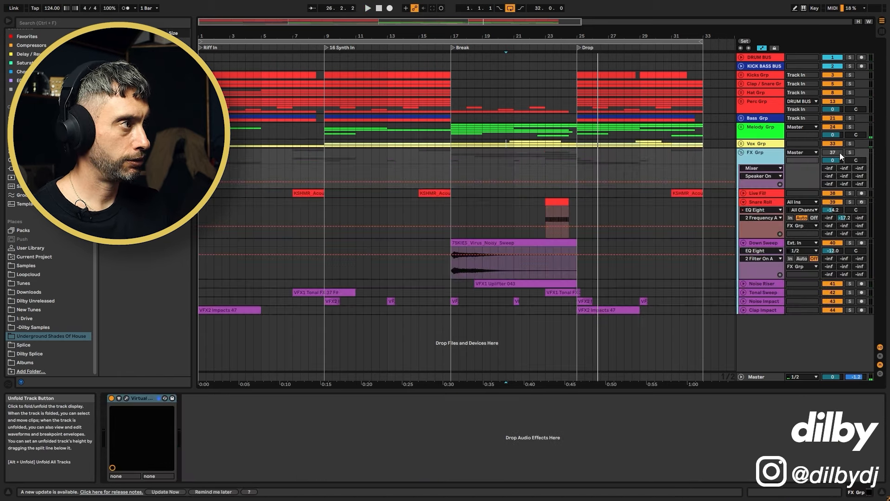
{"action": "left_click", "coordinate": [743, 243]}
{"action": "left_click", "coordinate": [744, 202]}
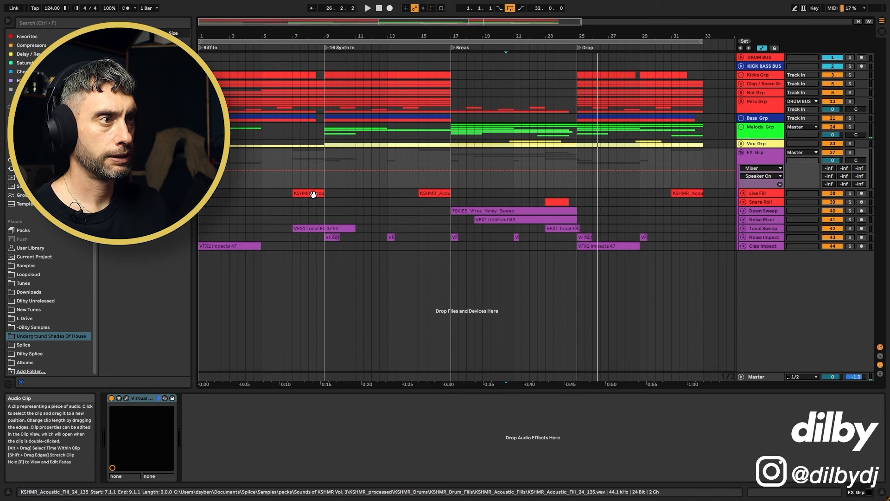
Step: Listen to the soloed Live Fill clip before bar 9, and show its track's D-Dot 8 Ping Pong send automation
{"action": "left_click", "coordinate": [312, 193]}
{"action": "left_click", "coordinate": [743, 193]}
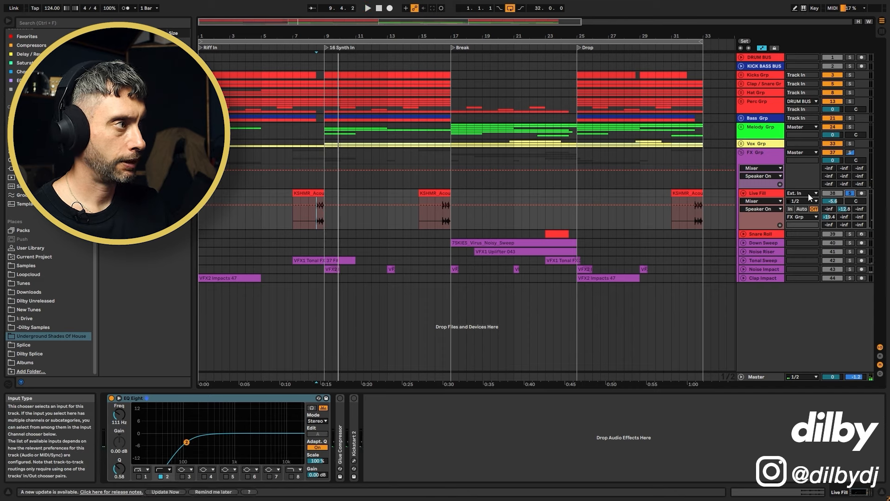
{"action": "left_click", "coordinate": [845, 209]}
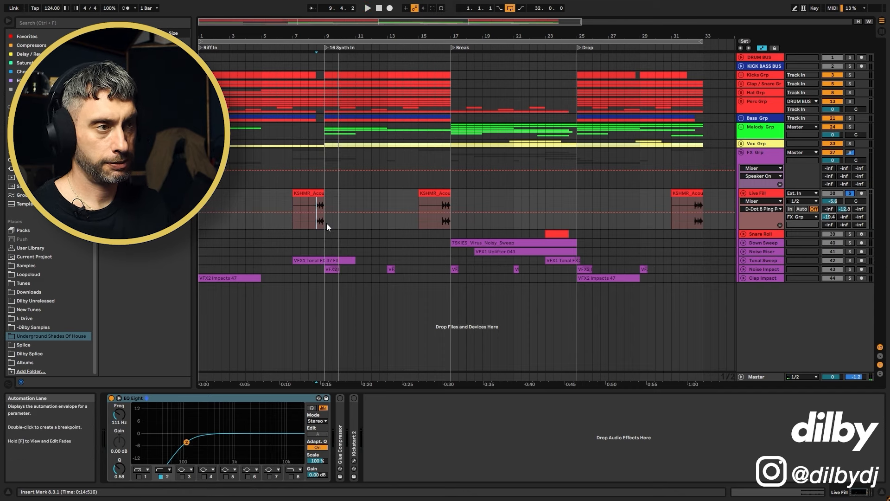
{"action": "left_click", "coordinate": [310, 222]}
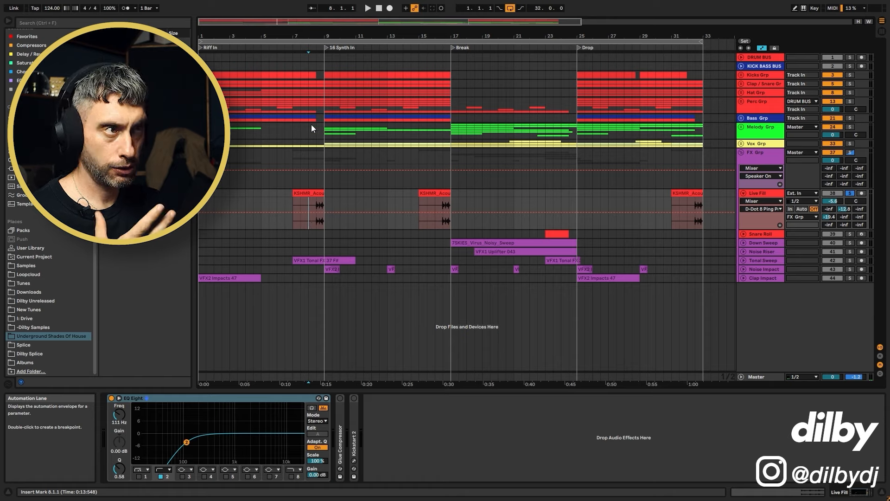
Step: Expand the Perc Grp to view its fills, and listen to the unsoloed Live Fill leading into 16 Synth In
{"action": "left_click", "coordinate": [741, 102]}
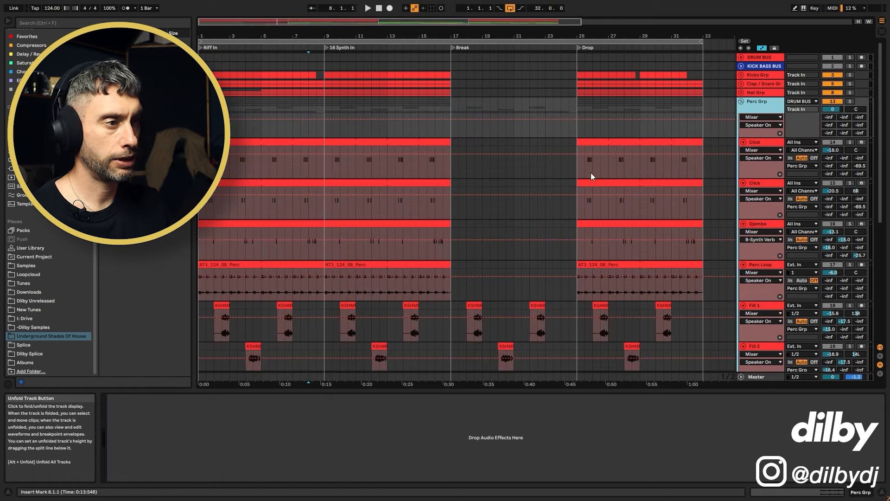
{"action": "scroll", "coordinate": [568, 199], "scroll_direction": "down", "scroll_amount": 8}
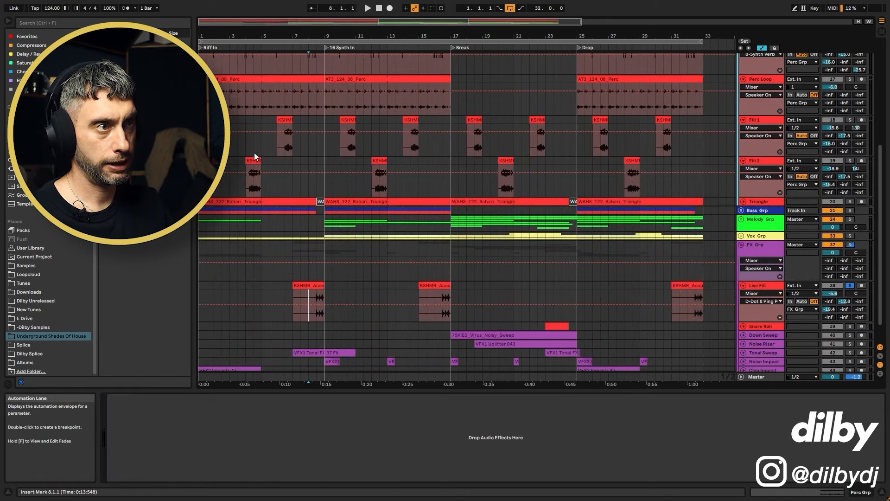
{"action": "key", "text": "space"}
{"action": "left_click", "coordinate": [848, 286]}
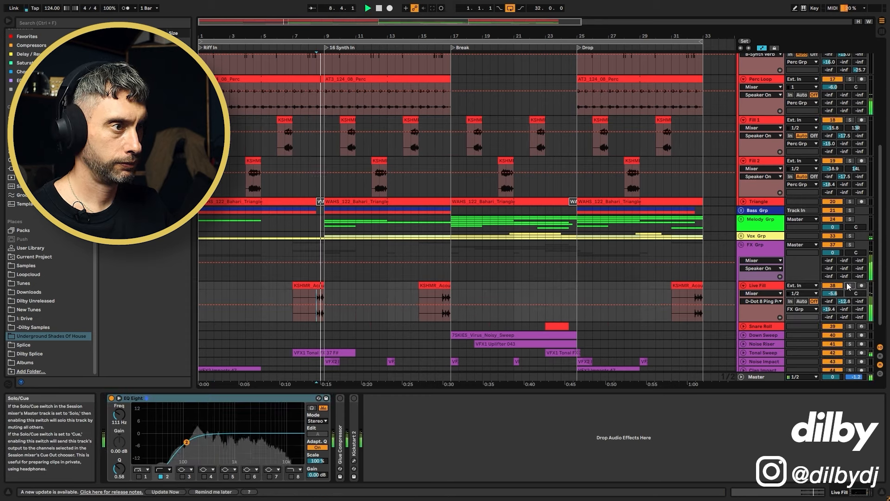
{"action": "scroll", "coordinate": [750, 306], "scroll_direction": "down", "scroll_amount": 1}
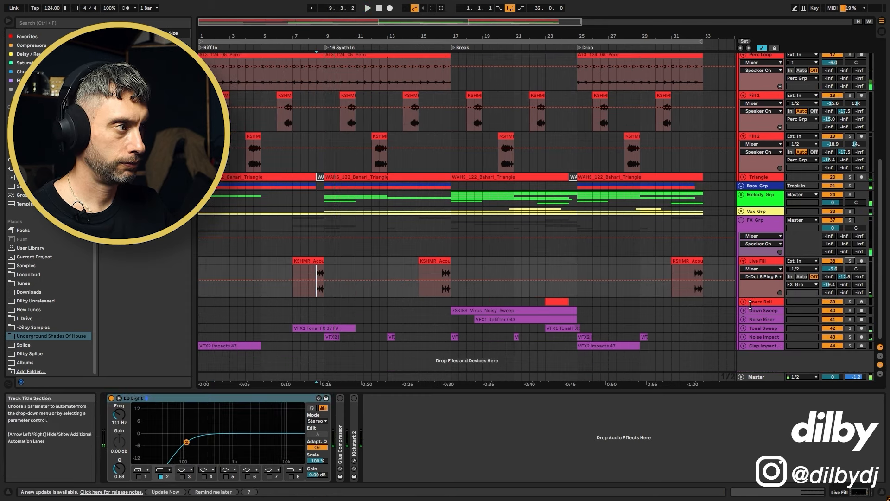
{"action": "key", "text": "space"}
Step: Unfold and solo the Clap Impact track, listen to its clip at bar 1, and select the Noise Impact clip at bar 9
{"action": "left_click", "coordinate": [224, 346]}
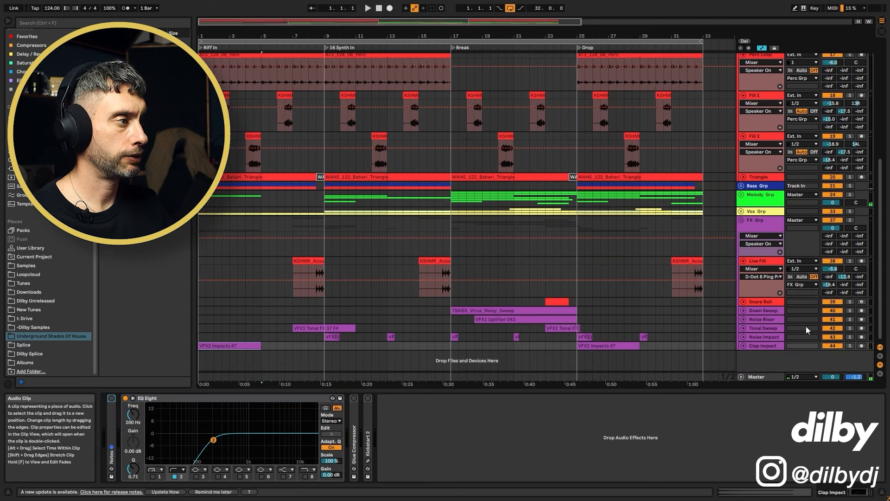
{"action": "left_click", "coordinate": [743, 345]}
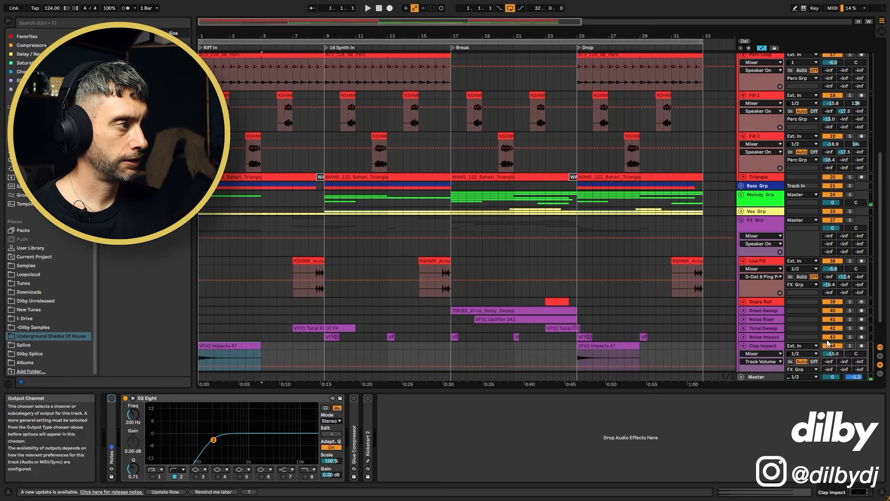
{"action": "left_click", "coordinate": [849, 345]}
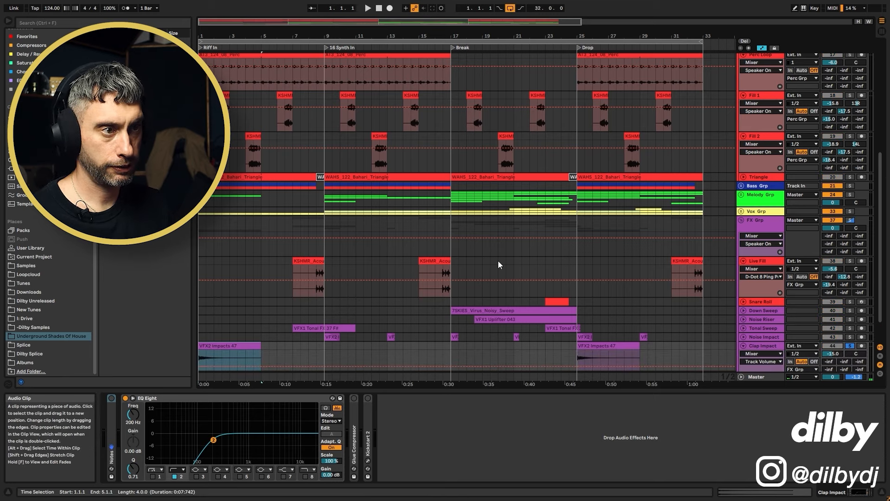
{"action": "key", "text": "space"}
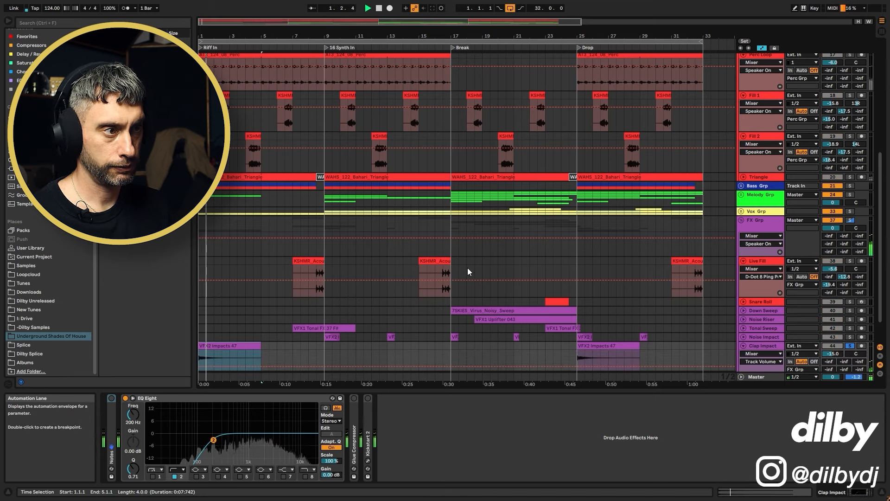
{"action": "key", "text": "space"}
{"action": "left_click", "coordinate": [330, 337]}
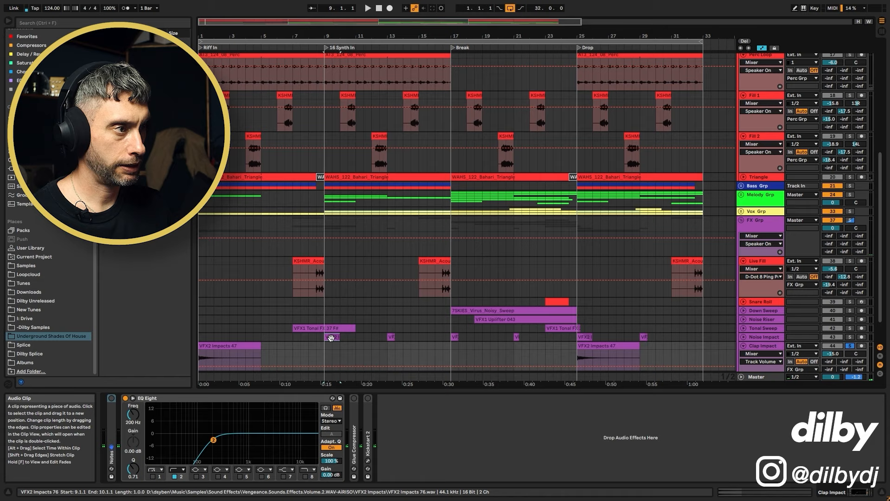
Step: Unfold the Noise Impact track and locate the source sample of its bar 9 clip in the browser
{"action": "left_click", "coordinate": [744, 337]}
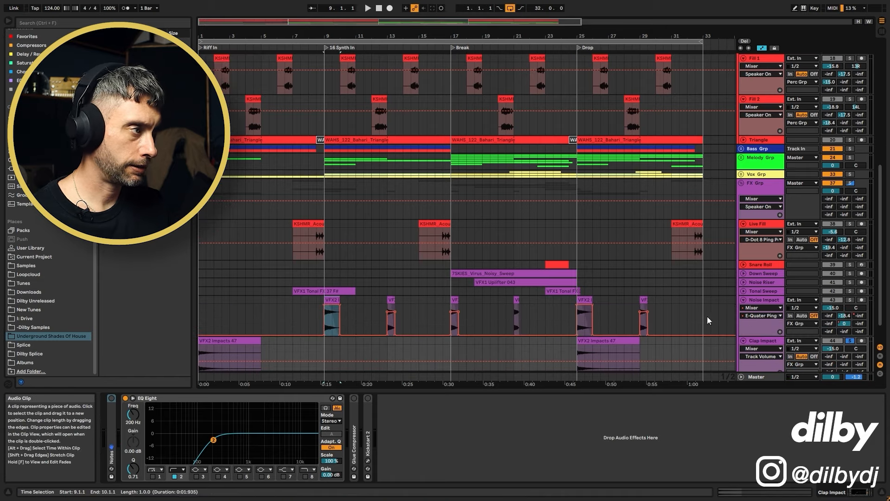
{"action": "right_click", "coordinate": [332, 320]}
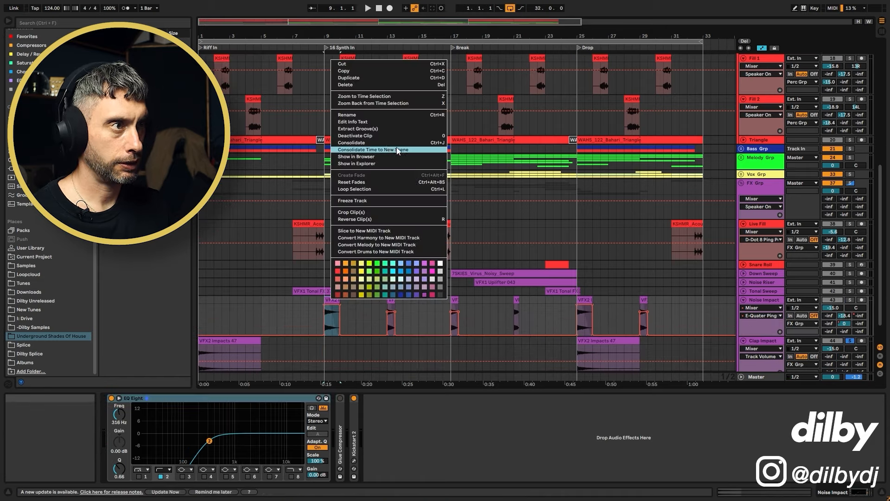
{"action": "left_click", "coordinate": [368, 158]}
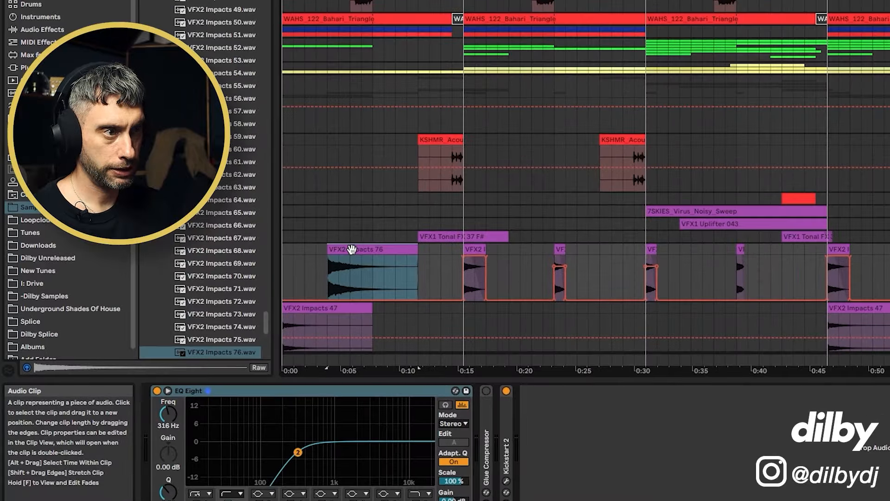
Step: Place VFX2 Impacts 76 at bar 3 of the Noise Impact track, shorten it to one bar with a fade-out, and delete that test clip
{"action": "left_click_drag", "start_coordinate": [409, 250], "coordinate": [350, 249]}
{"action": "key", "text": "a"}
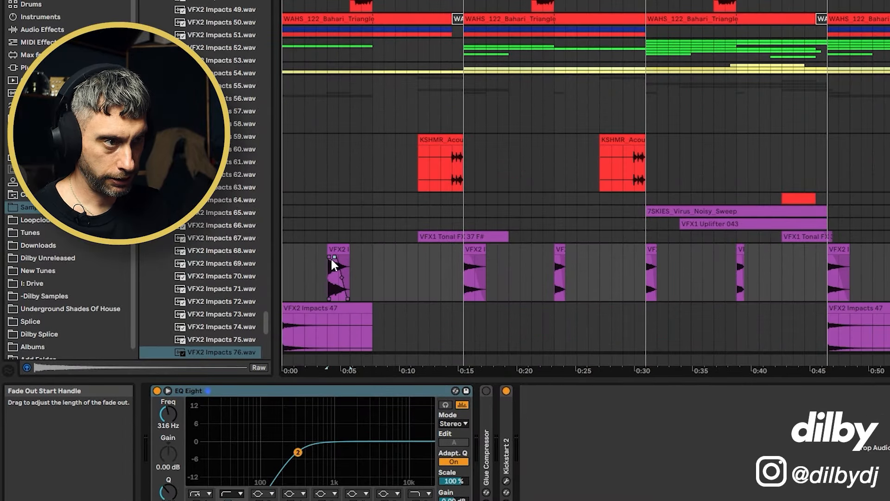
{"action": "left_click", "coordinate": [335, 249]}
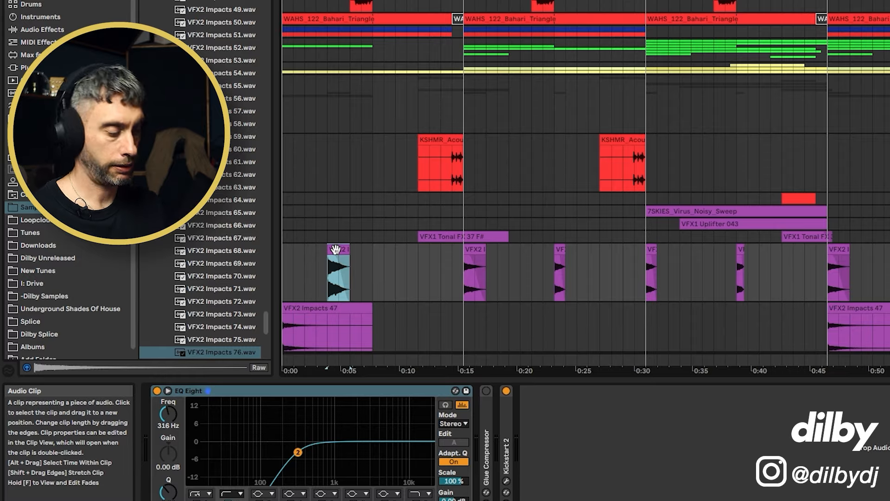
{"action": "key", "text": "Delete"}
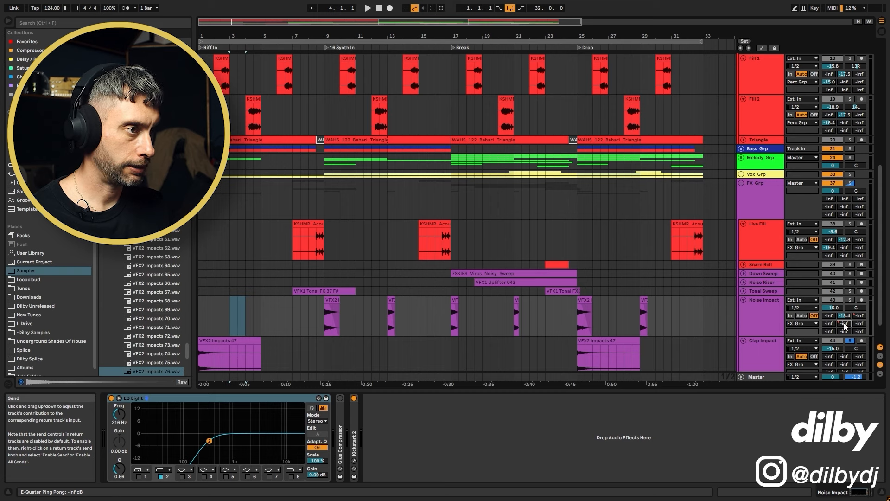
Step: Show the Noise Impact track's C-Spray Verb send automation, solo the track, and listen to its clips at bars 13 and 21
{"action": "key", "text": "a"}
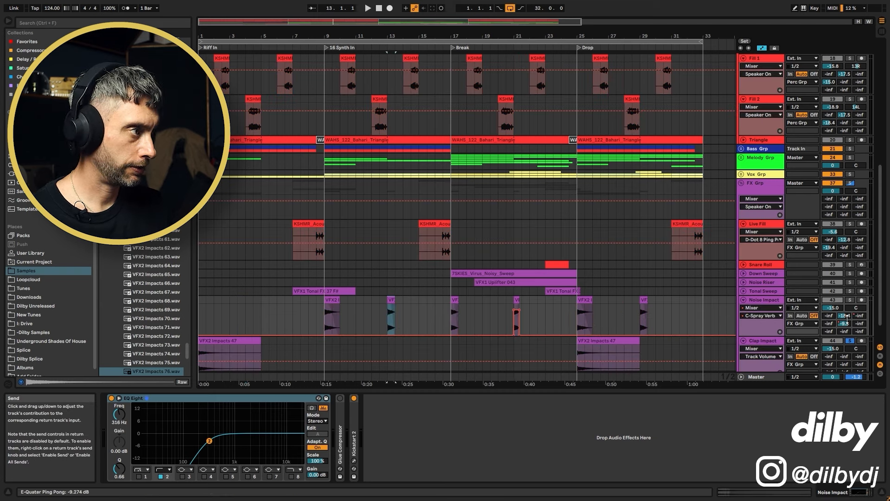
{"action": "left_click", "coordinate": [850, 300]}
{"action": "key", "text": "space"}
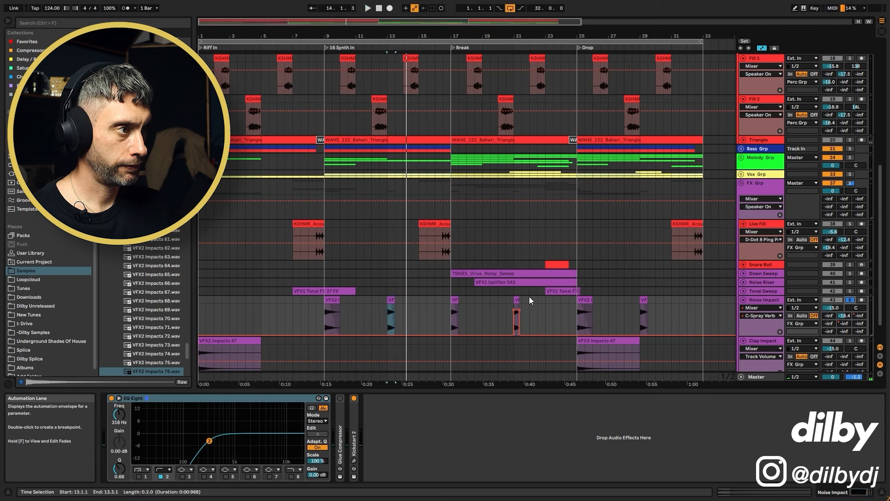
{"action": "key", "text": "space"}
{"action": "key", "text": "space"}
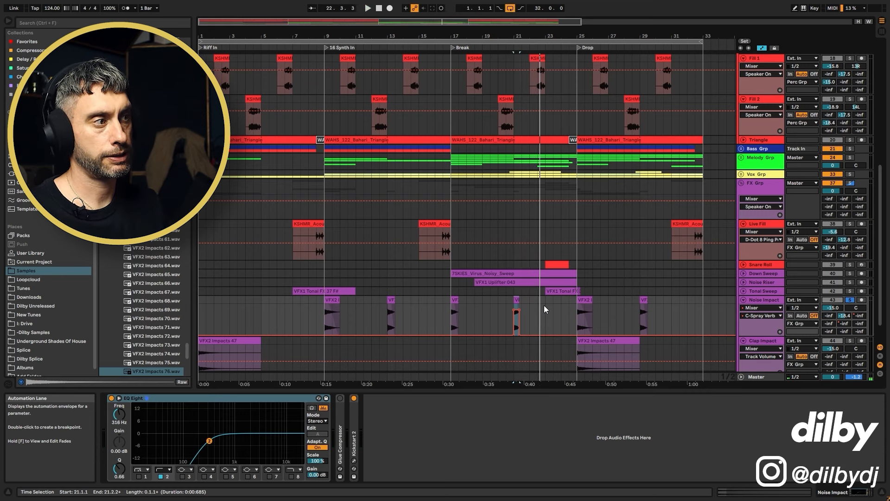
Step: Unfold and solo the Tonal Sweep track, listen to its VFX1 Tonal FX 37 F# clip from bar 7, and fold the track
{"action": "left_click", "coordinate": [560, 292]}
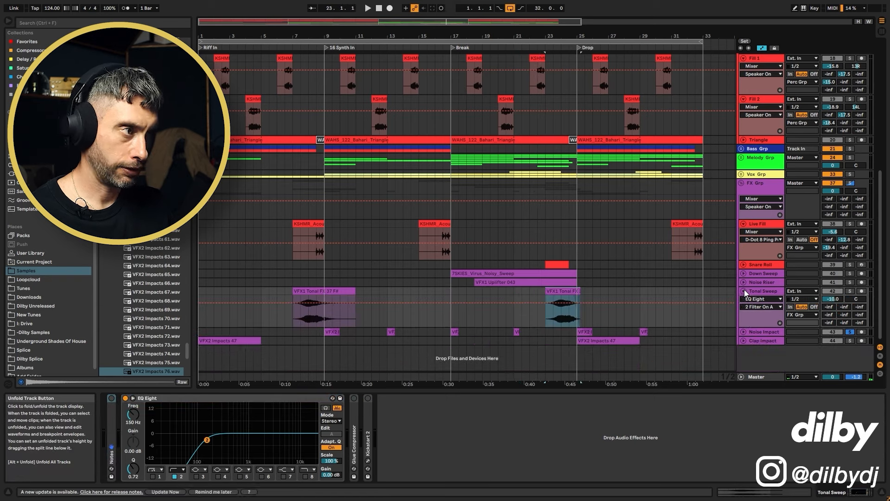
{"action": "left_click", "coordinate": [294, 317]}
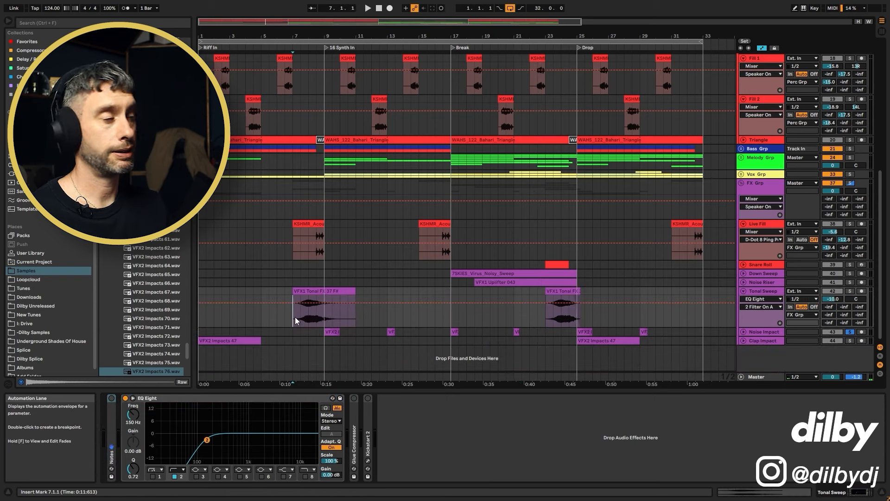
{"action": "left_click", "coordinate": [850, 291]}
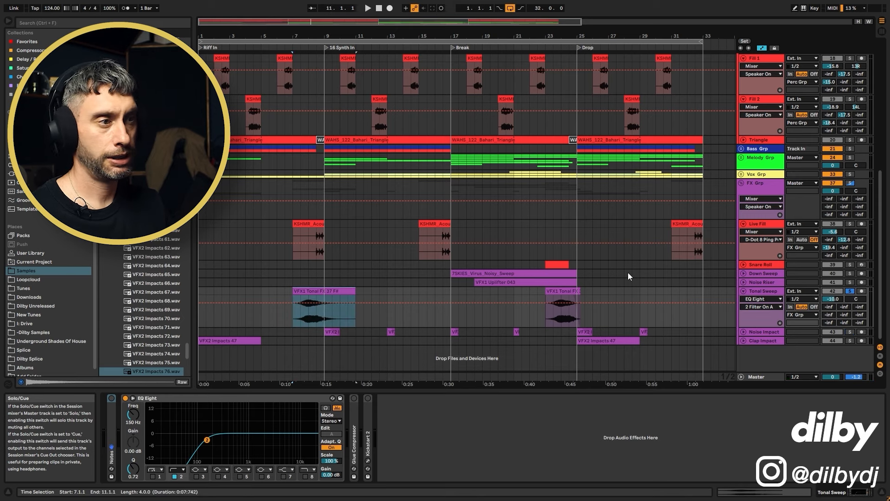
{"action": "left_click", "coordinate": [768, 295]}
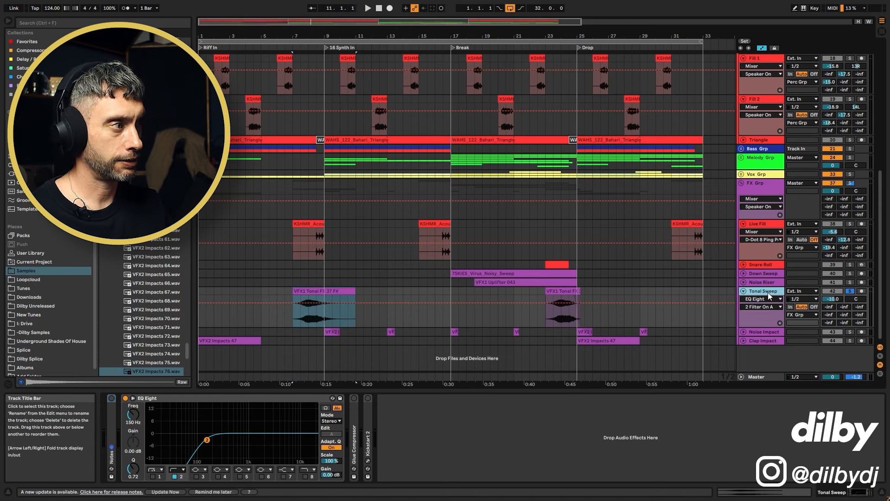
{"action": "left_click", "coordinate": [744, 292]}
{"action": "key", "text": "space"}
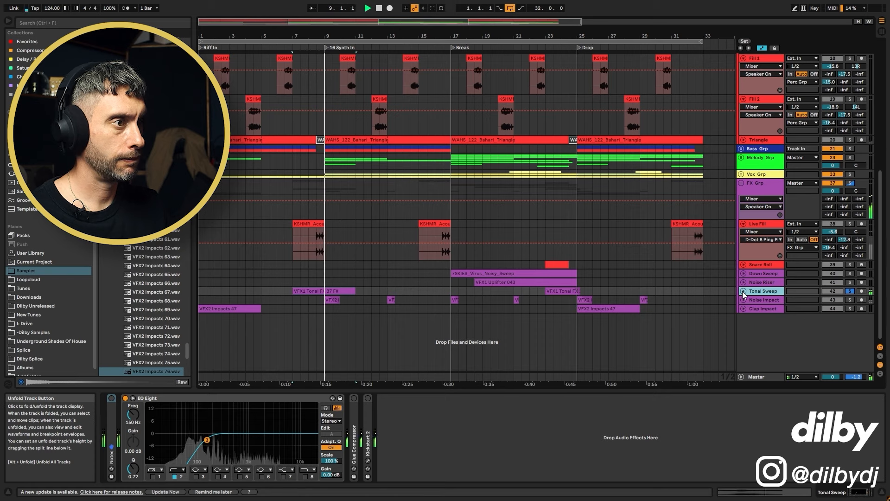
Step: Unsolo the Tonal Sweep track and listen from bar 7 to the sweep in the full mix leading into 16 Synth In
{"action": "left_click", "coordinate": [348, 288]}
{"action": "left_click", "coordinate": [293, 282]}
{"action": "left_click", "coordinate": [850, 291]}
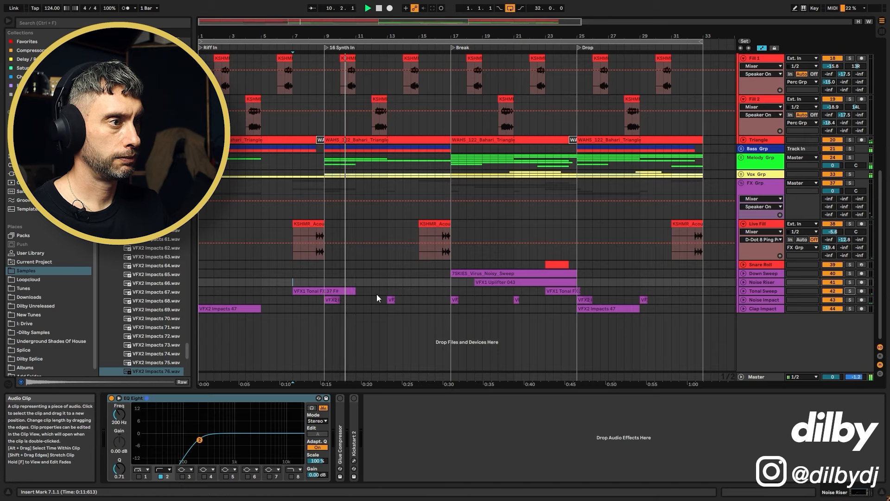
{"action": "key", "text": "space"}
Step: Unfold and solo the Noise Riser track, and listen to its VFX1 Uplifter 043 clip building up to the Drop
{"action": "left_click", "coordinate": [431, 274]}
{"action": "left_click", "coordinate": [537, 282]}
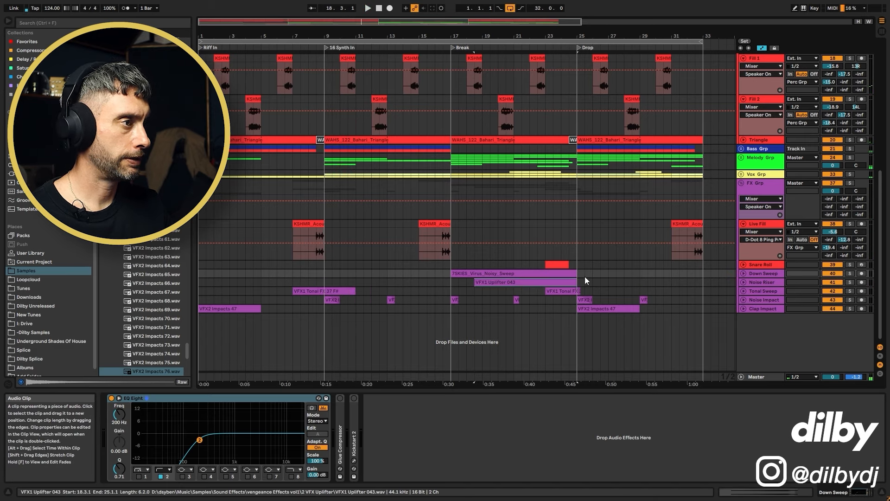
{"action": "left_click", "coordinate": [742, 282]}
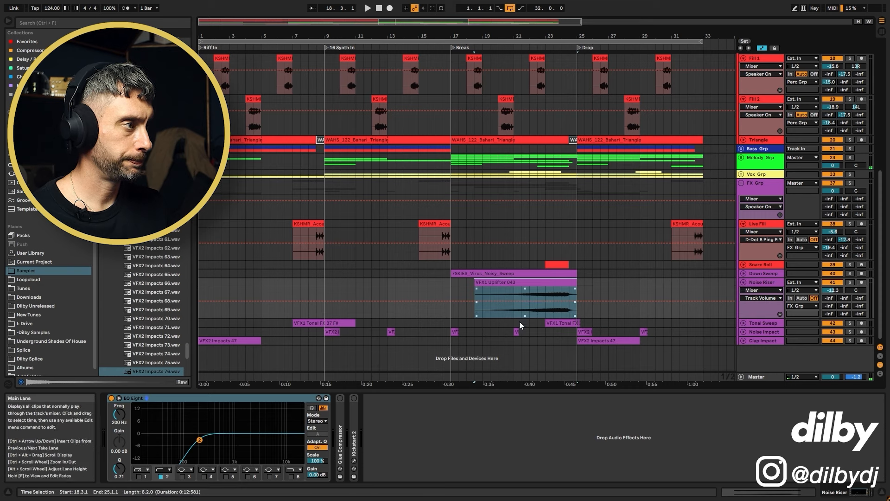
{"action": "left_click", "coordinate": [522, 296]}
{"action": "left_click", "coordinate": [849, 282]}
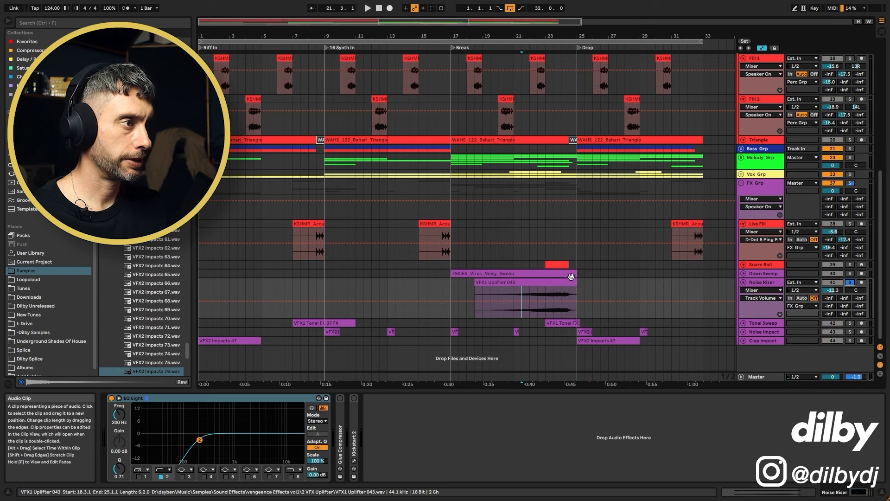
{"action": "key", "text": "space"}
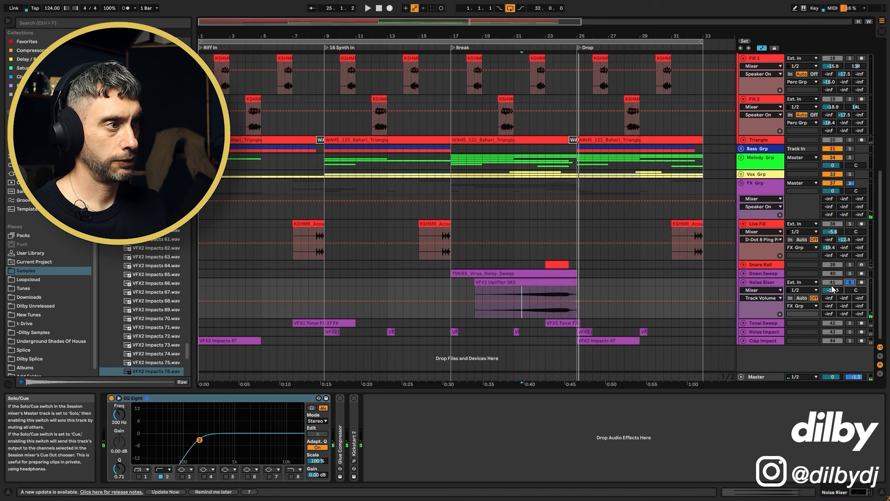
Step: Unfold and solo the Down Sweep track, and listen to its 7SKIES_Virus_Noisy_Sweep clip from the start of the Break
{"action": "left_click", "coordinate": [743, 273]}
{"action": "left_click", "coordinate": [533, 273]}
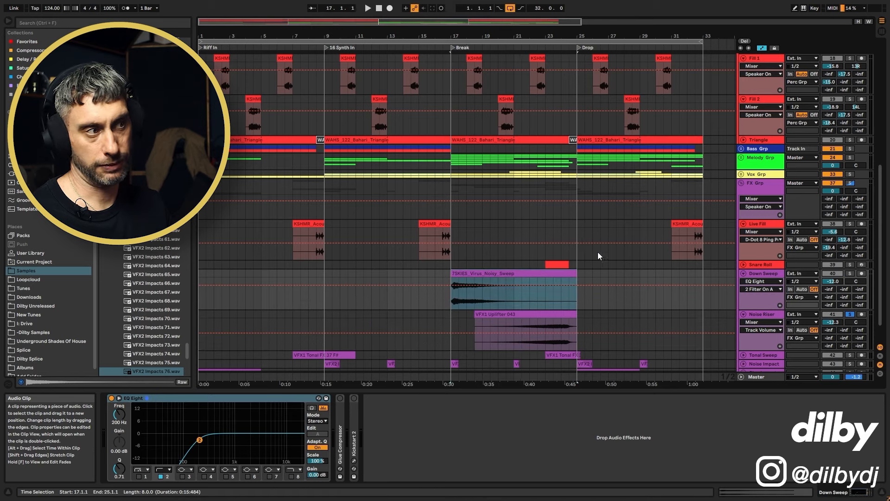
{"action": "left_click", "coordinate": [849, 273]}
{"action": "key", "text": "space"}
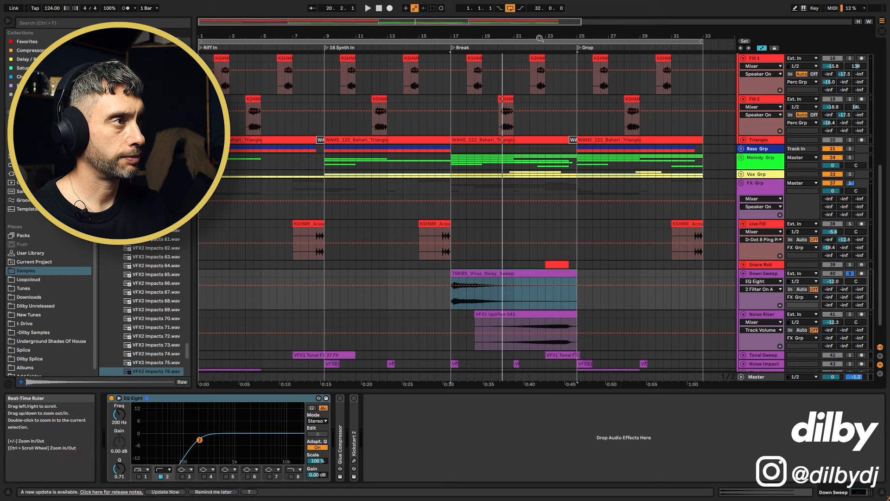
Step: Open the Snare Roll clip's notes, unfold and solo its track, listen from bar 23, and show the track's devices
{"action": "double_click", "coordinate": [558, 265]}
{"action": "left_click", "coordinate": [744, 265]}
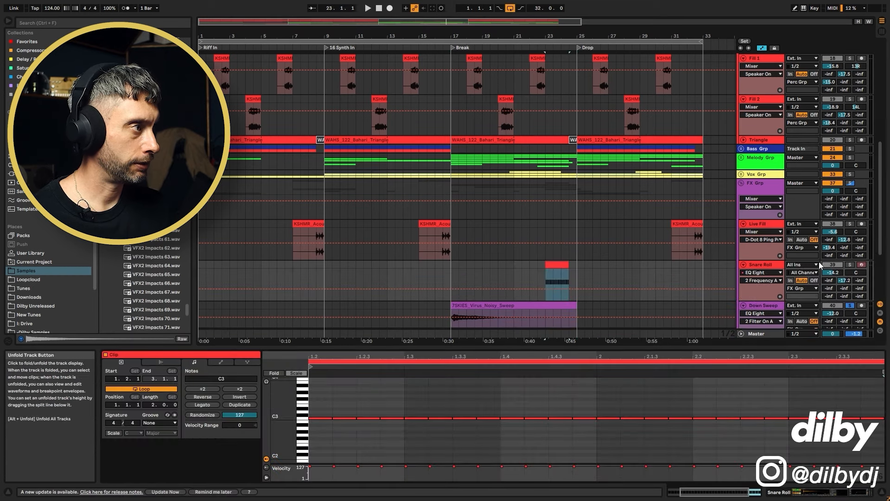
{"action": "key", "text": "space"}
{"action": "left_click", "coordinate": [850, 265]}
{"action": "key", "text": "shift+Tab"}
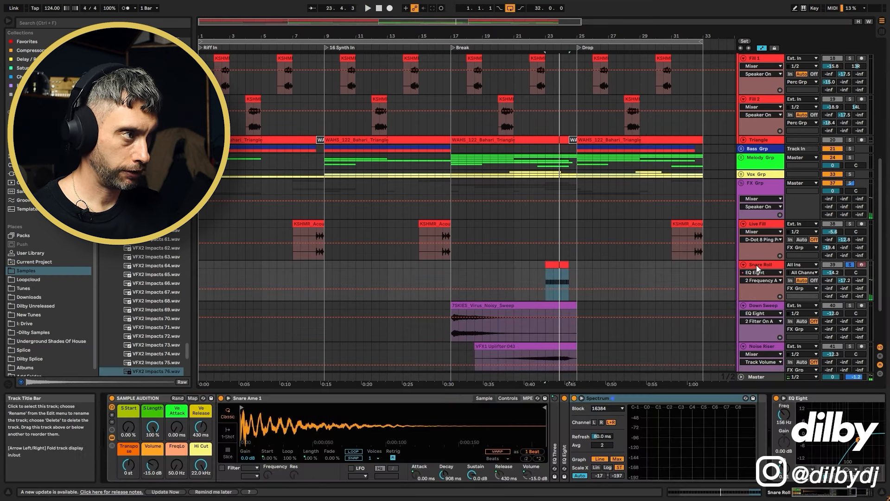
Step: Show the Snare Roll's EQ Eight Output Gain automation and examine its ramp up close before the Drop
{"action": "left_click", "coordinate": [792, 478]}
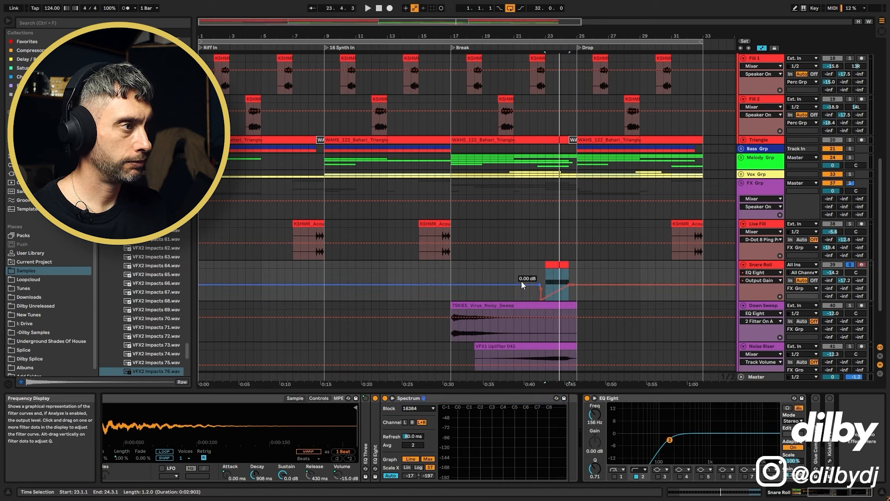
{"action": "left_click", "coordinate": [530, 268]}
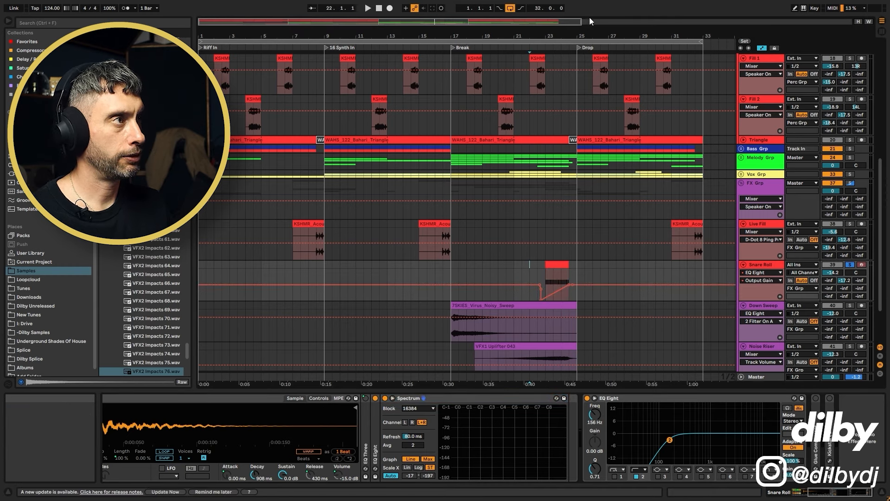
{"action": "left_click_drag", "start_coordinate": [588, 31], "coordinate": [589, 66]}
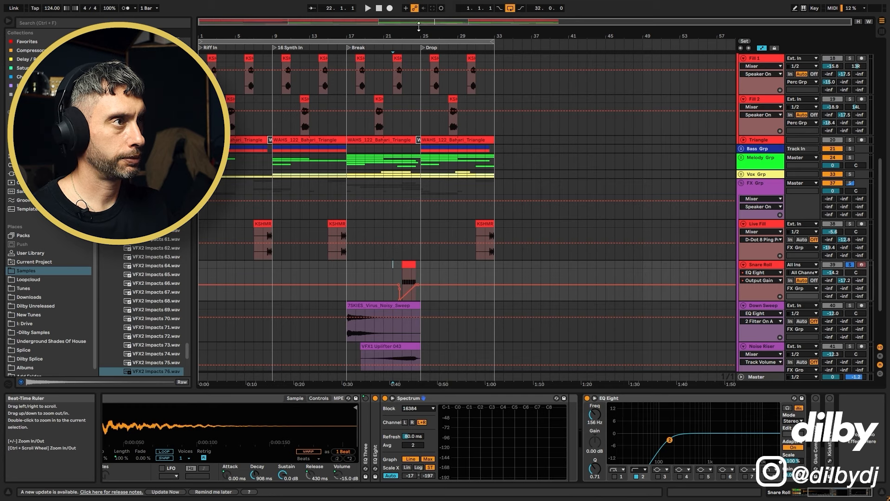
{"action": "left_click_drag", "start_coordinate": [419, 26], "coordinate": [569, 112]}
{"action": "scroll", "coordinate": [586, 212], "scroll_direction": "down", "scroll_amount": 3}
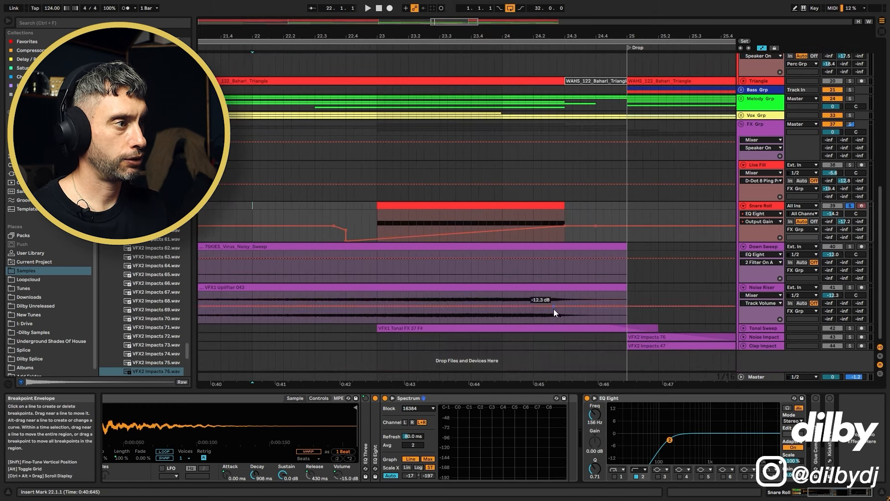
Step: Mark the gap between the end of the snare roll at 24.3 and the Drop, and play the unsoloed mix from bar 23
{"action": "left_click_drag", "start_coordinate": [565, 167], "coordinate": [629, 165]}
{"action": "left_click", "coordinate": [574, 168]}
{"action": "mouse_move", "coordinate": [574, 167]}
{"action": "left_mouse_down"}
{"action": "mouse_move", "coordinate": [624, 166]}
{"action": "mouse_move", "coordinate": [569, 164]}
{"action": "left_mouse_up"}
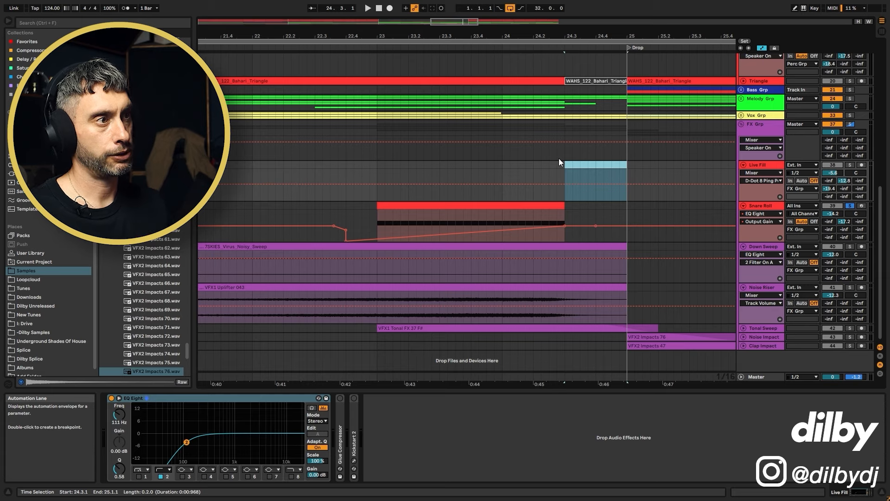
{"action": "left_click", "coordinate": [377, 167]}
{"action": "key", "text": "space"}
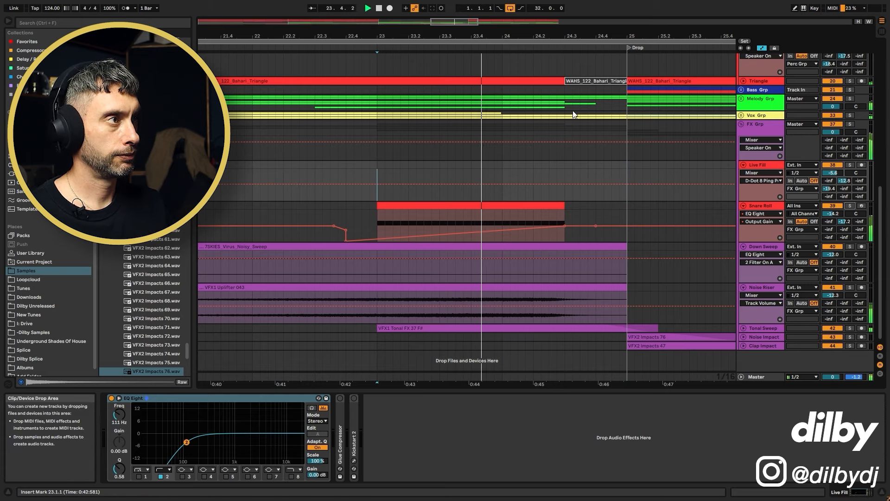